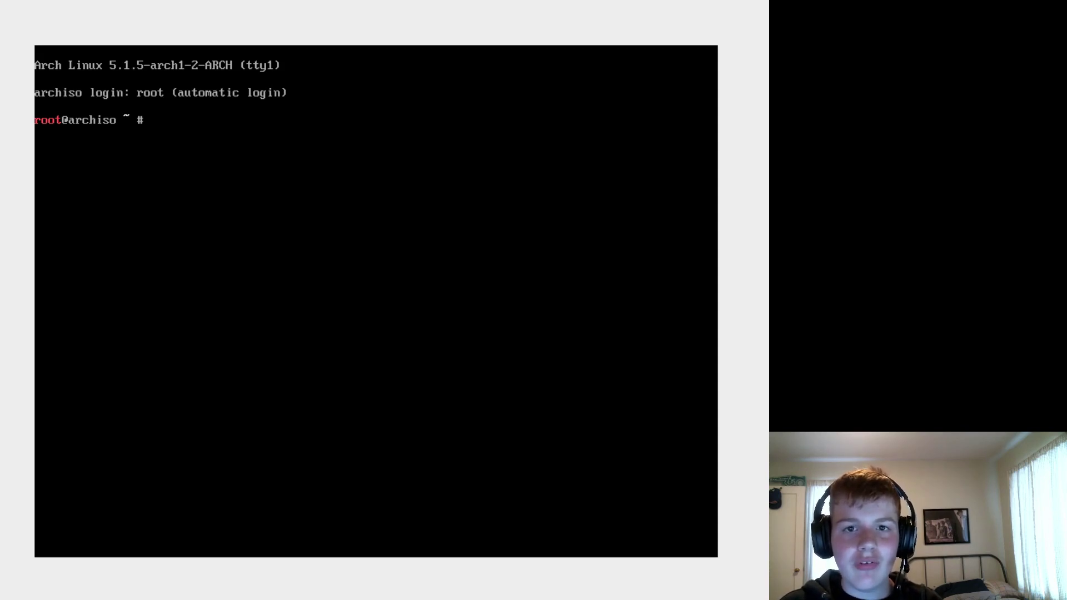
- Replace wifi-menu with a ping to google.com, stopping after 4/4 replies, then begin the cowspace remount command
type("wifi-menu")
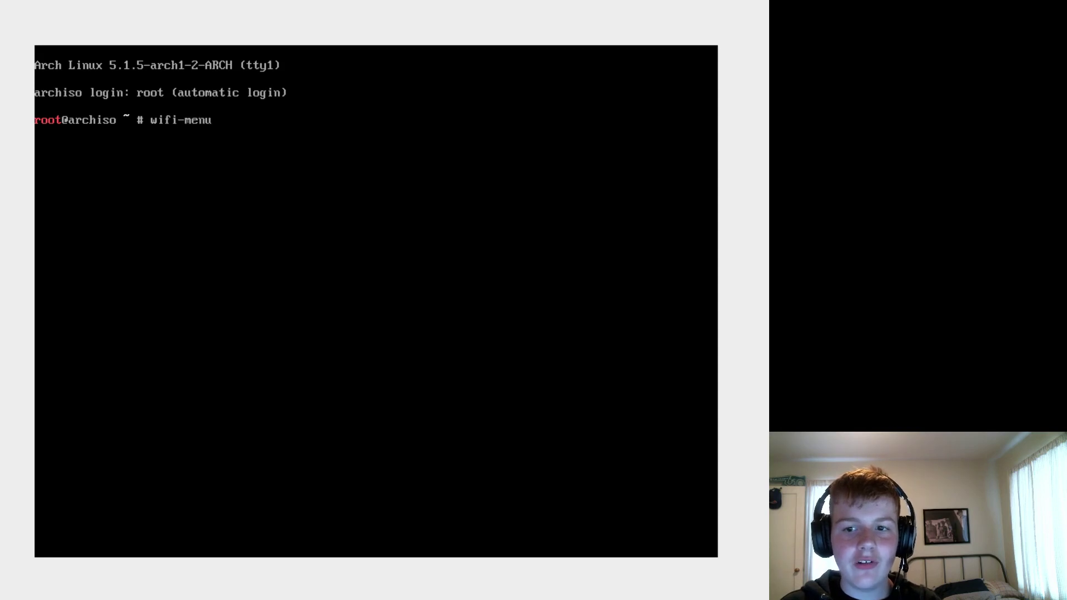
key("BackSpace")
key("BackSpace")
key("BackSpace")
key("BackSpace")
key("BackSpace")
key("BackSpace")
key("BackSpace")
key("BackSpace")
key("BackSpace")
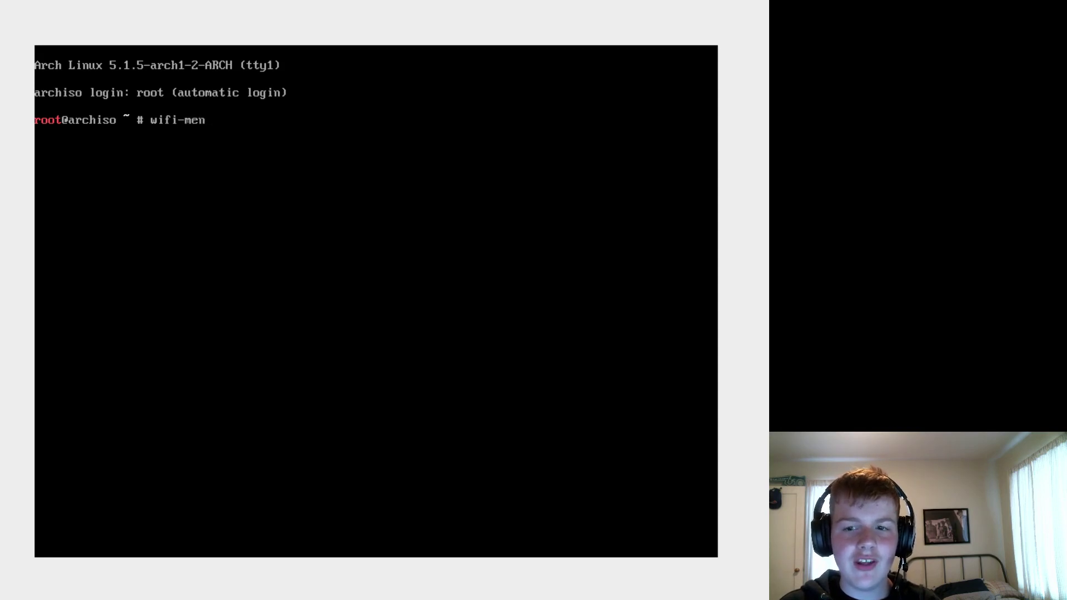
type("ping google.com")
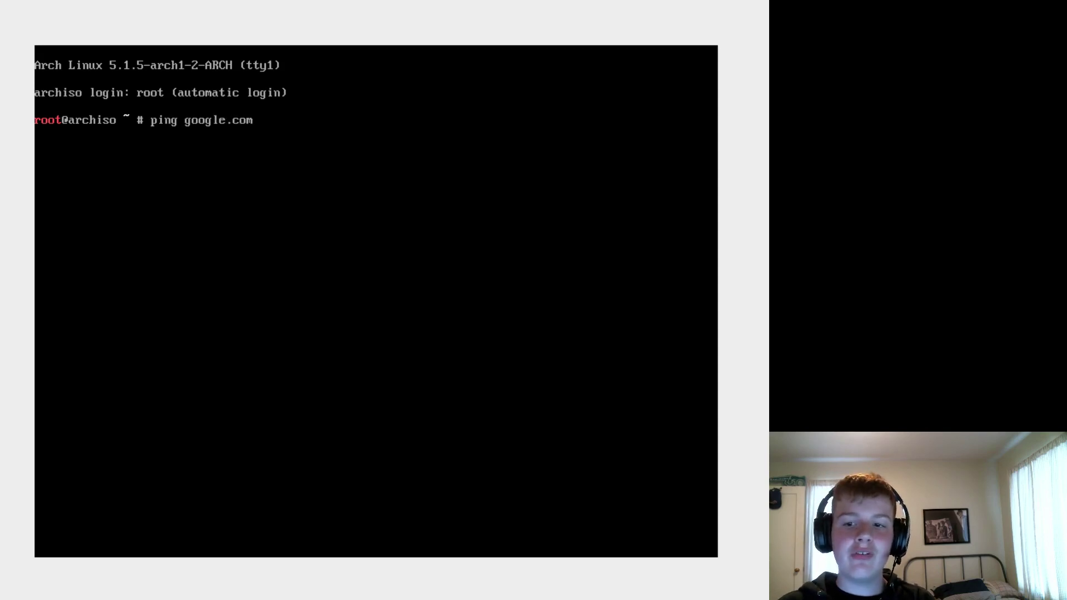
key("Return")
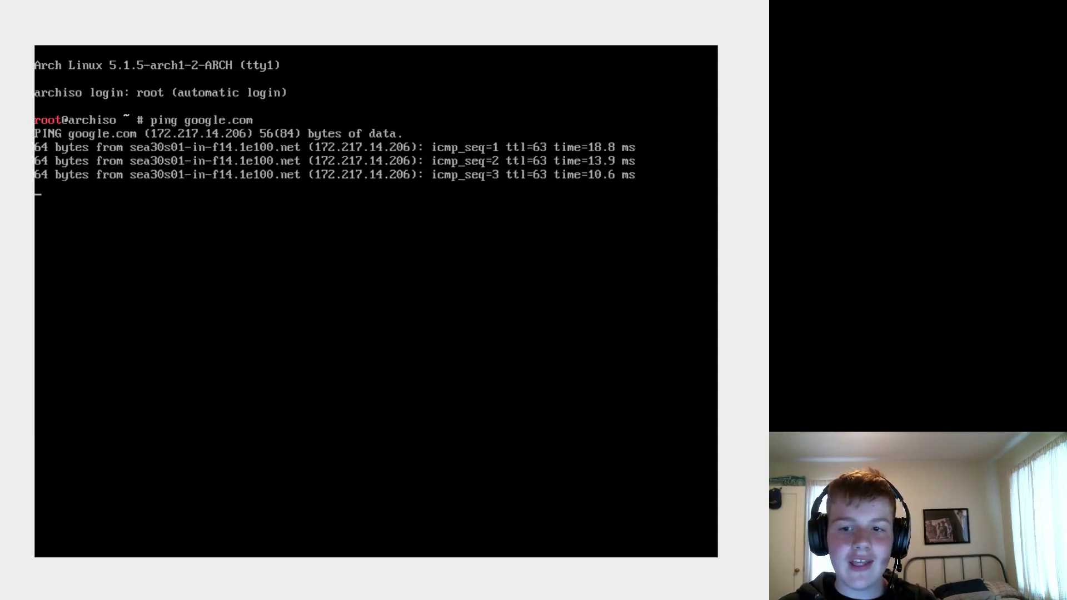
key("ctrl+c")
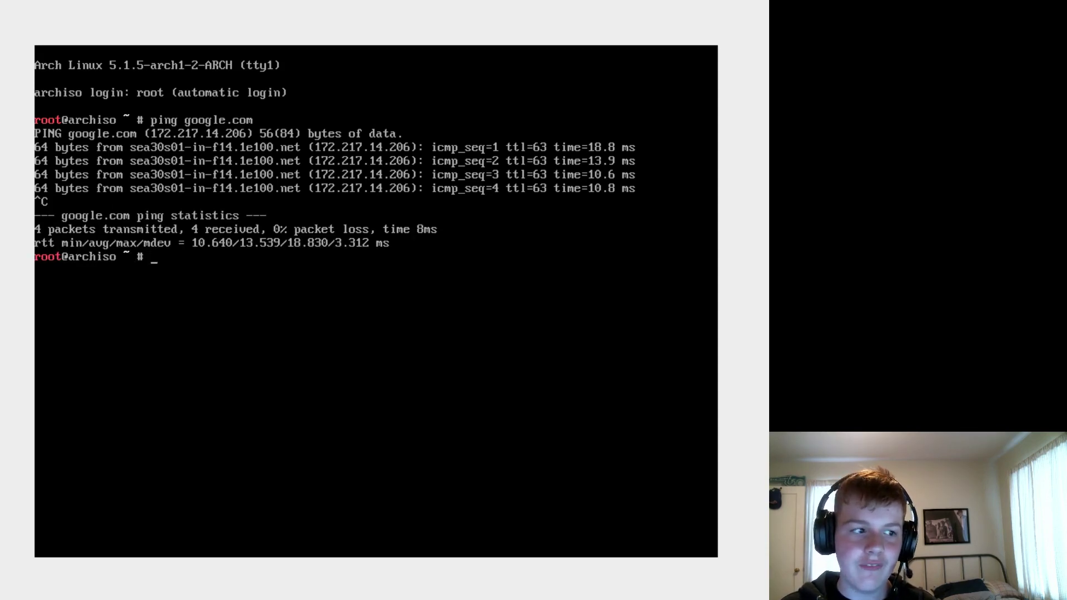
type("mo")
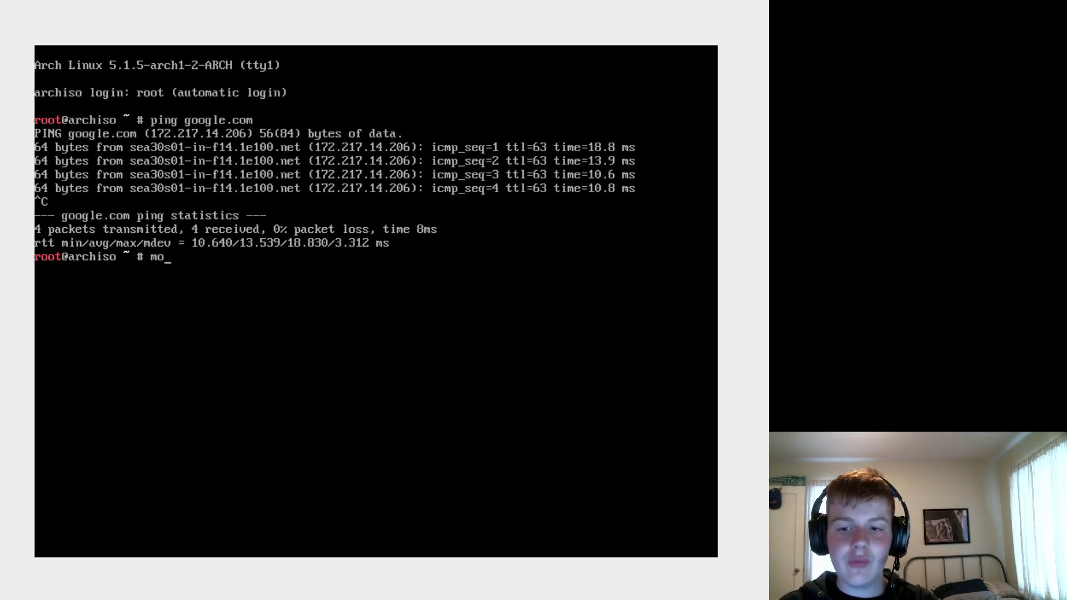
type("unt -")
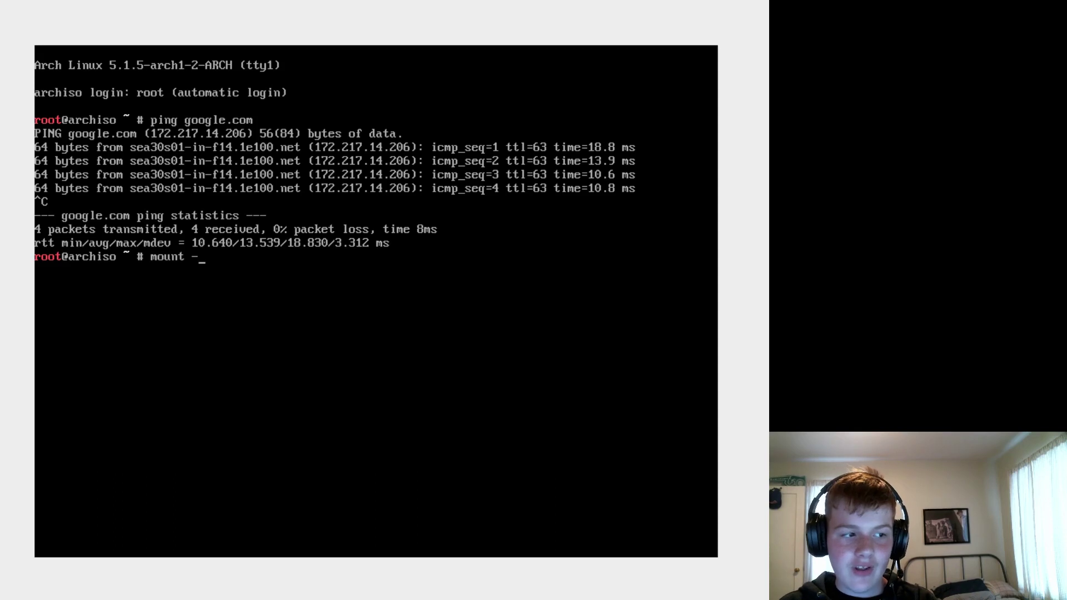
type("o remount,")
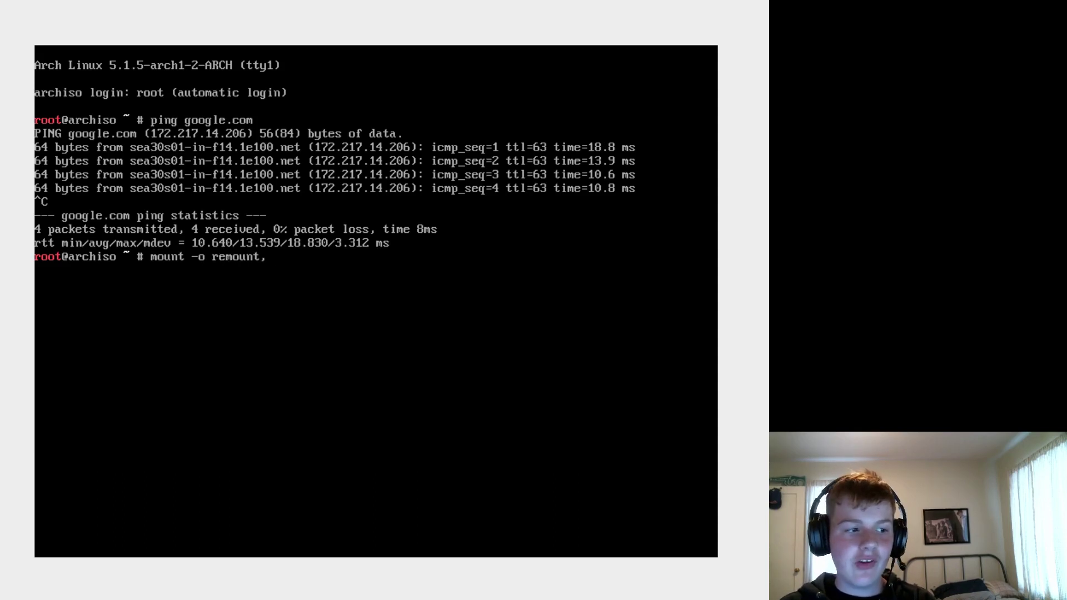
type("size=")
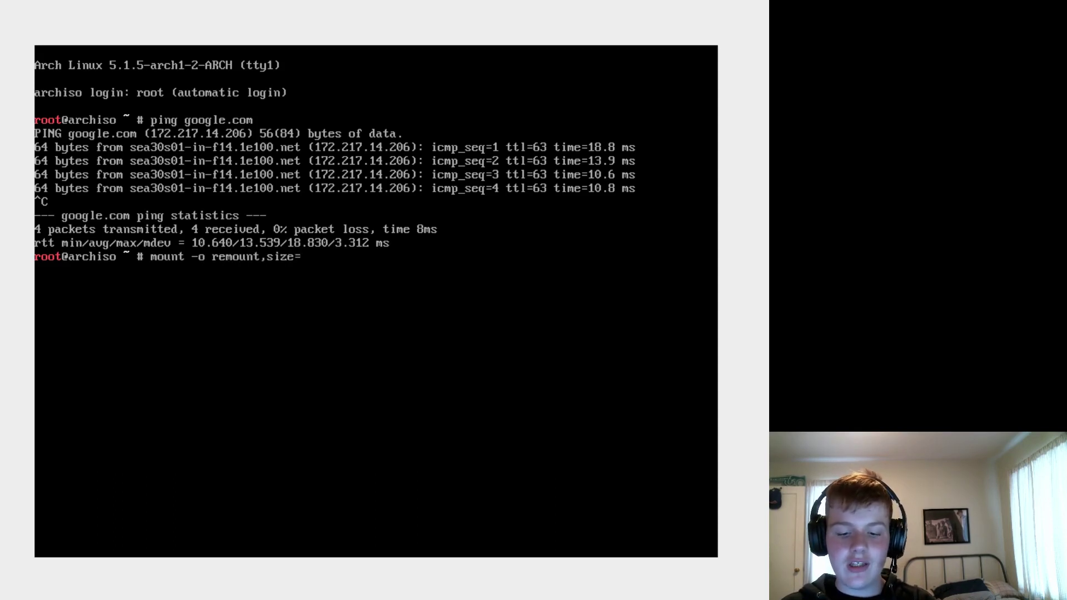
type("@")
type("G")
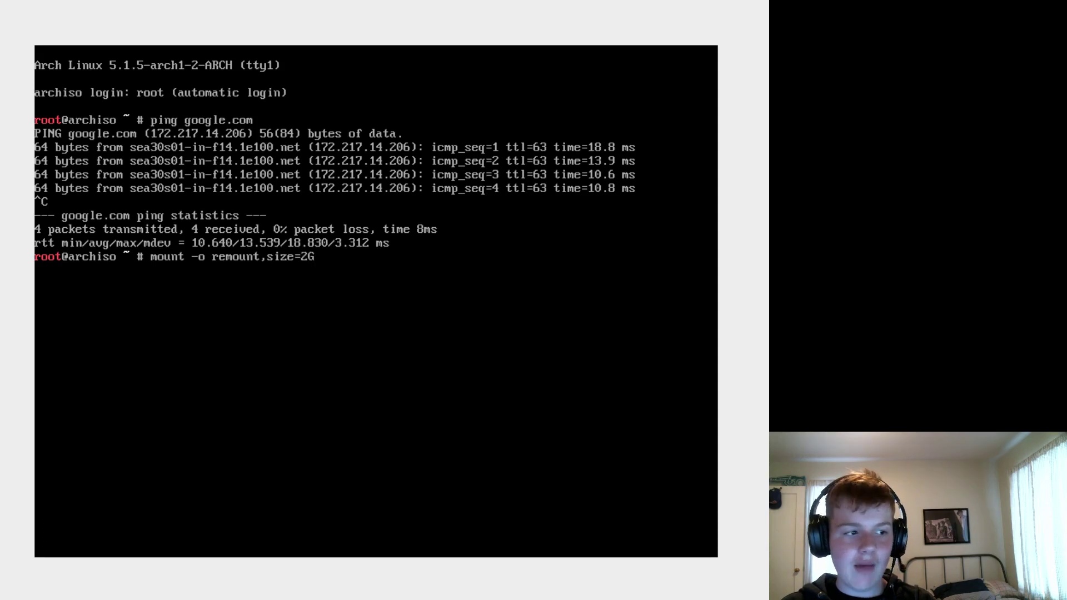
type(" /")
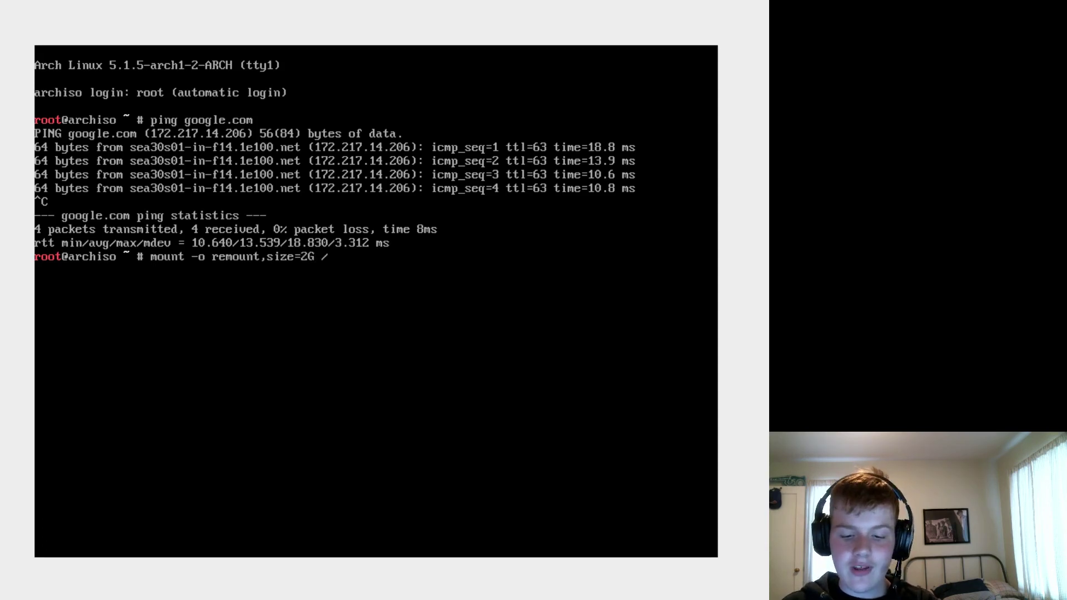
type("run/archi")
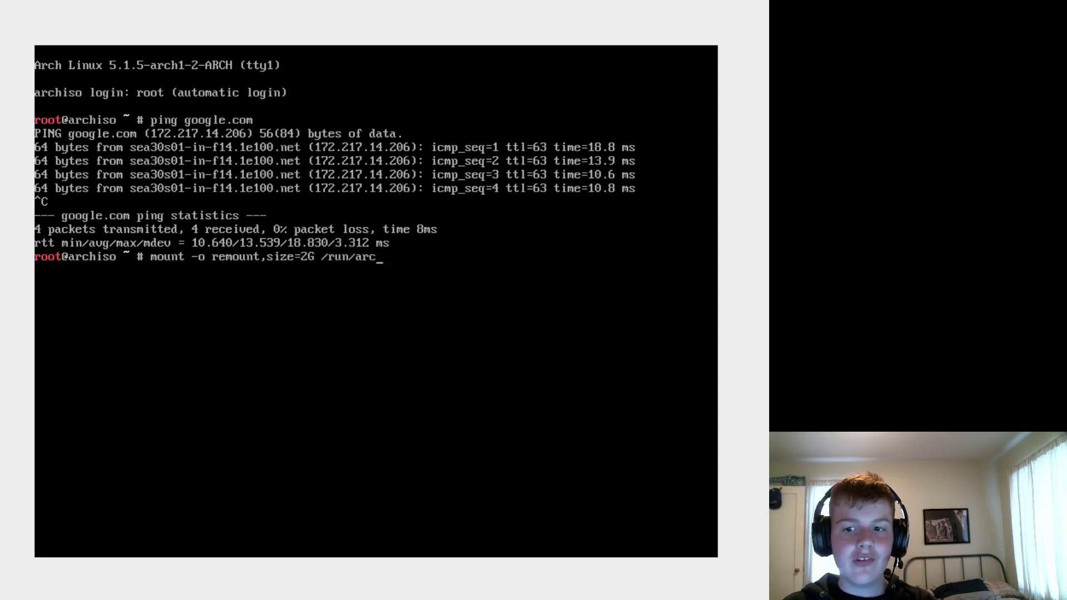
- Fix the path typo and run 'mount -o remount,size=2G /run/archiso/cowspace'
key("BackSpace")
type("iuo/co")
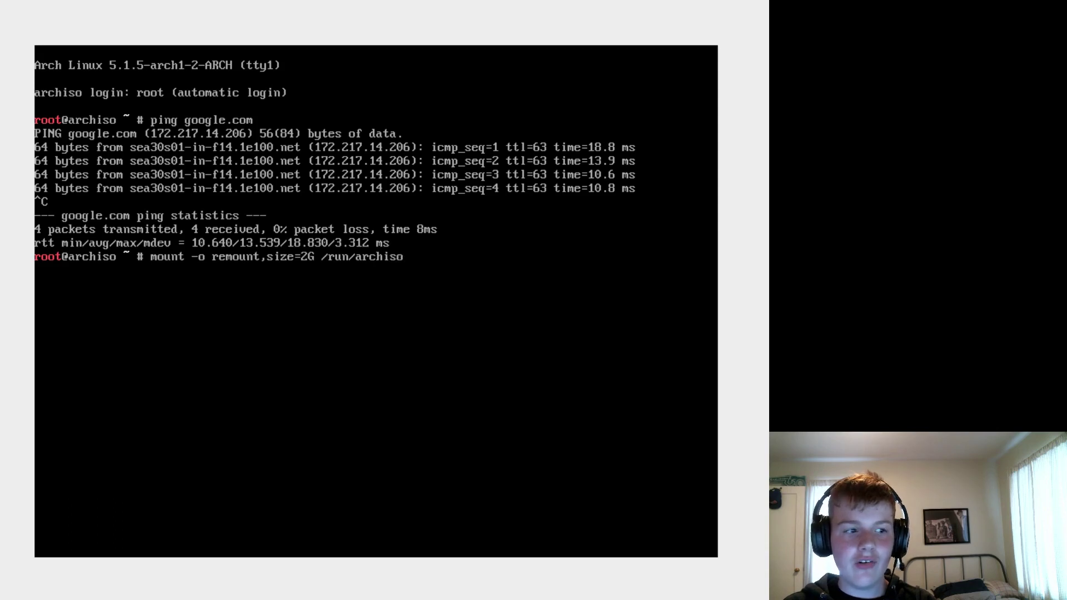
type("wspace")
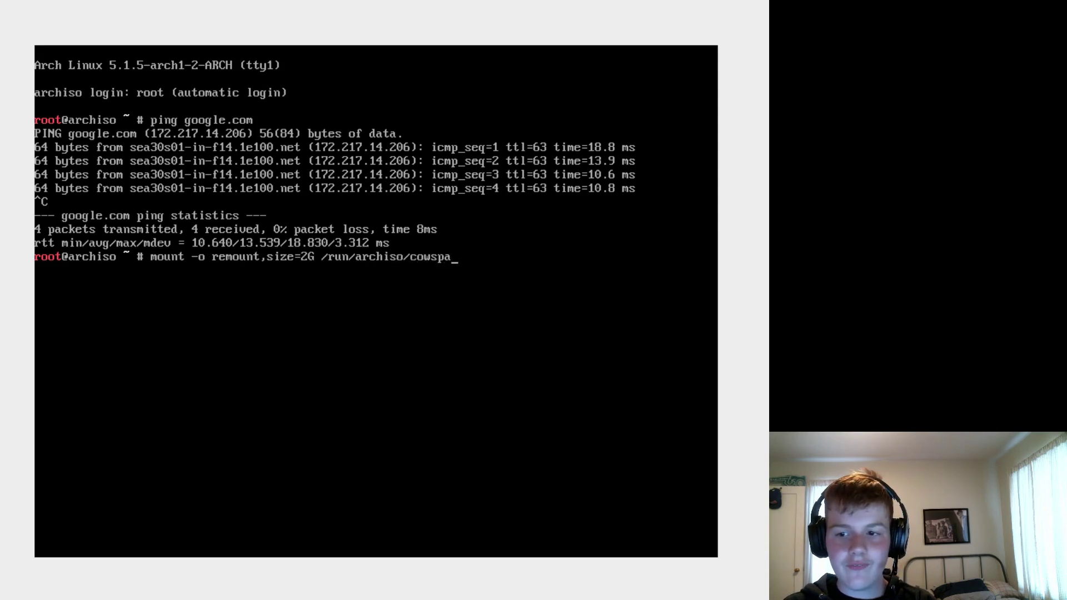
key("Return")
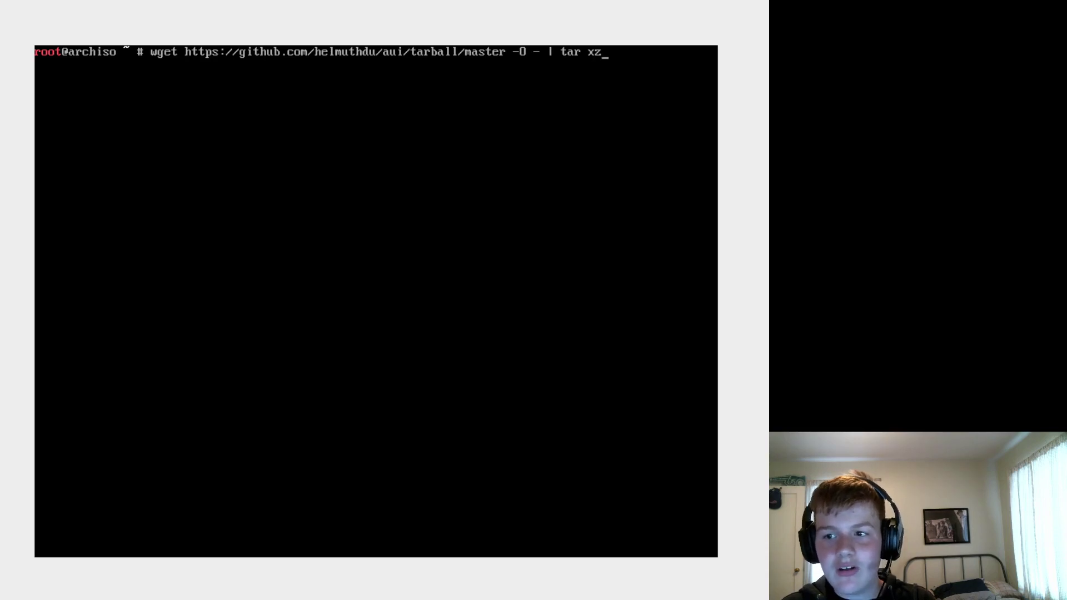
- Download and extract the AUI tarball, then clear the screen and list the helmuthdu-aui-1e9ee5d folder
key("Return")
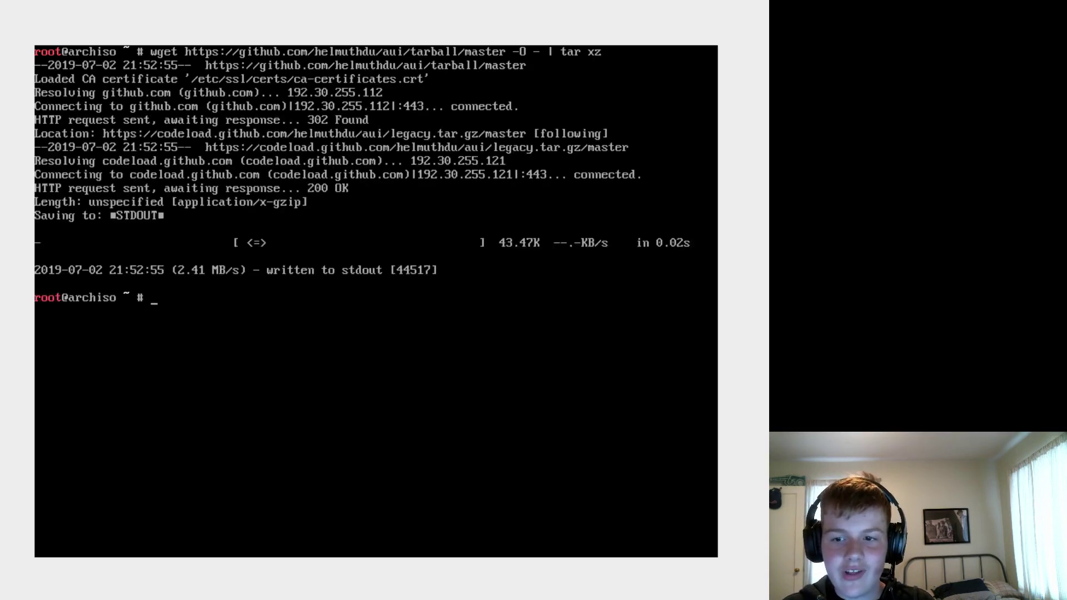
key("ctrl+l")
type("ls")
key("Return")
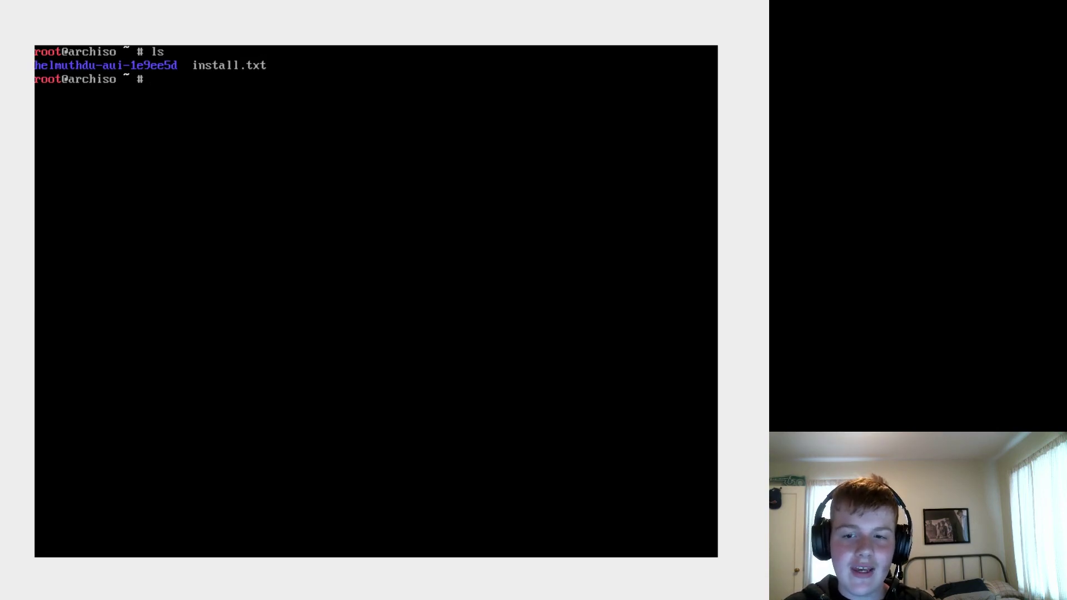
- Change into the helmuthdu-aui-1e9ee5d folder and list its script files
type("cd h")
key("Tab")
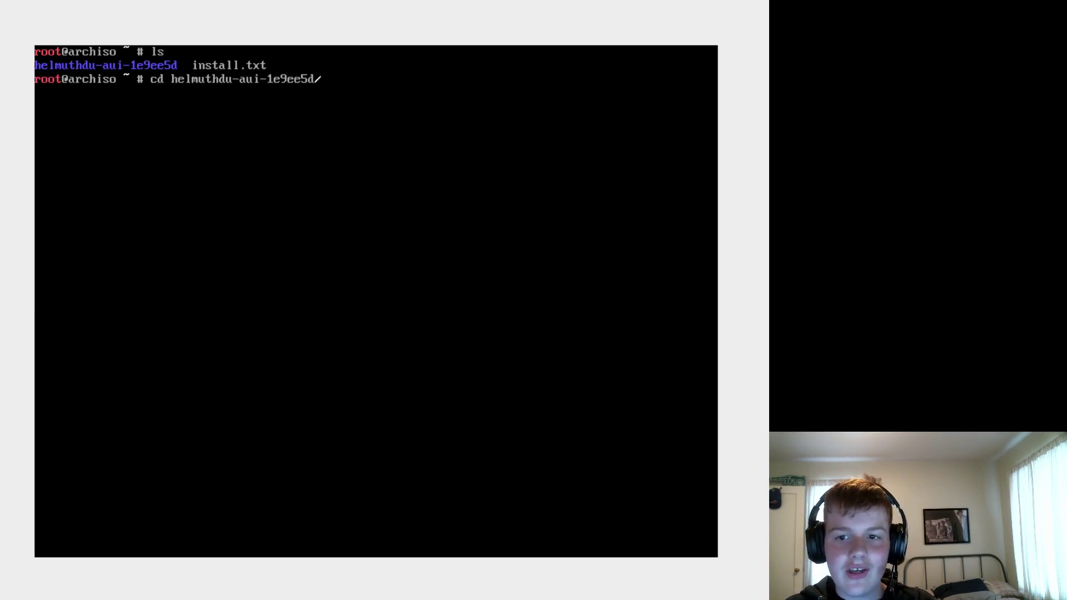
key("Return")
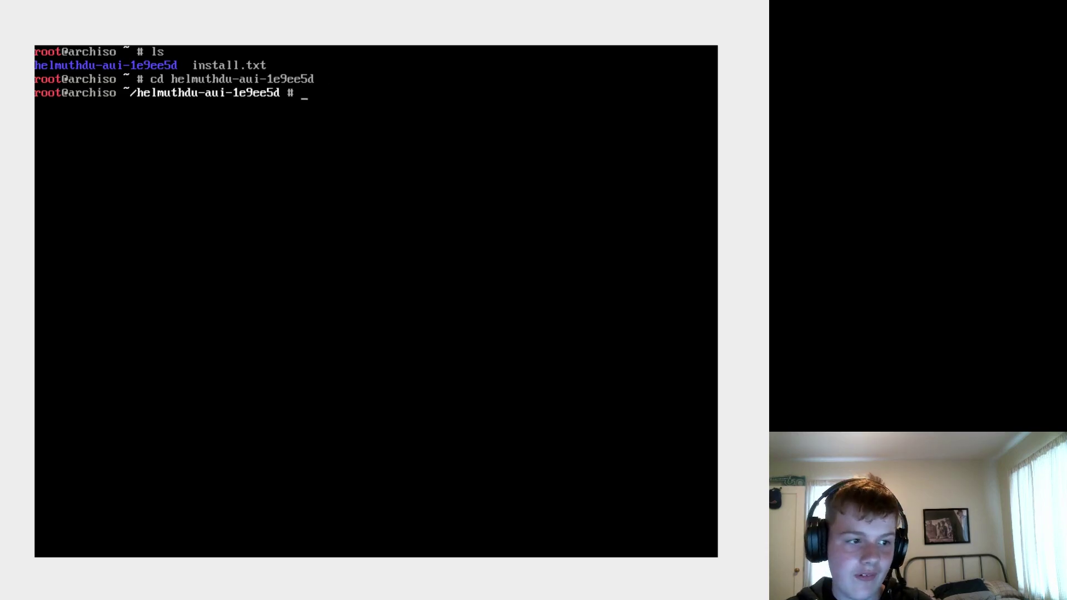
type("ls")
key("Return")
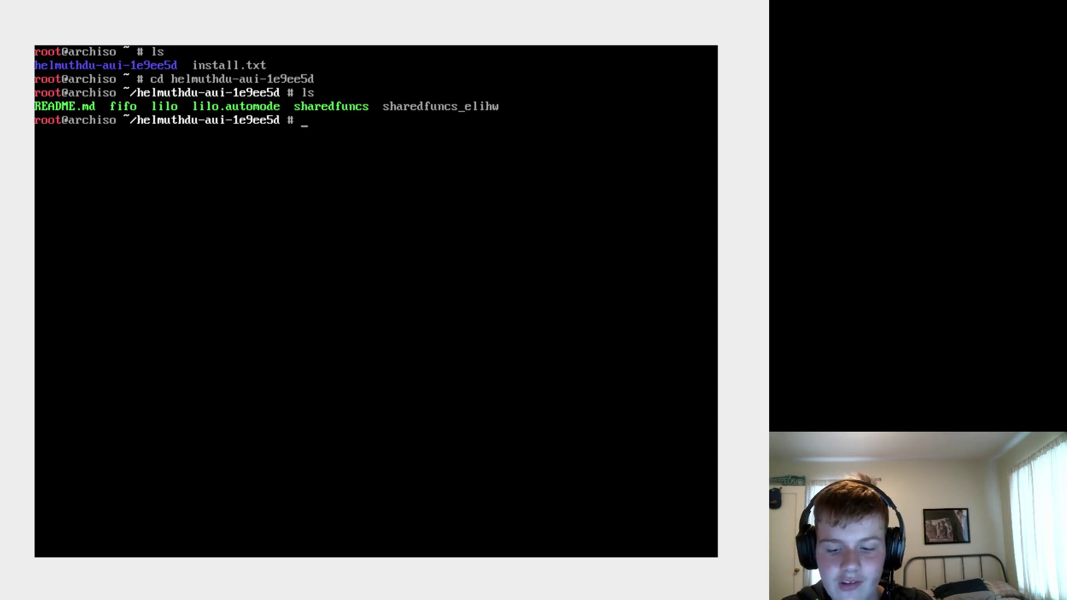
- Launch the ./fifo install script
type("./fifo")
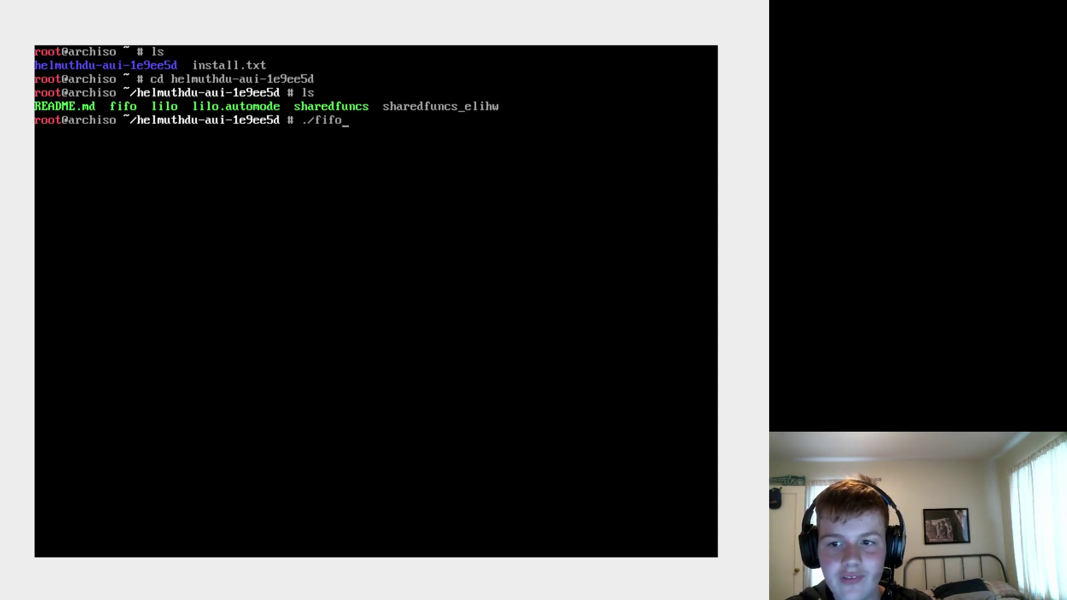
key("ctrl+u")
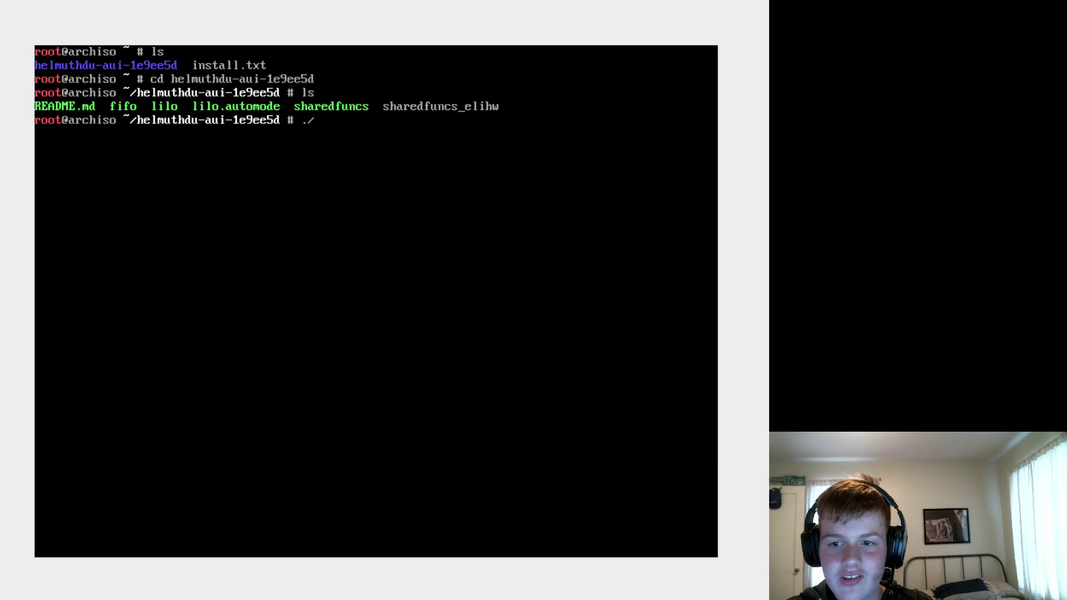
type("./fifo")
key("Return")
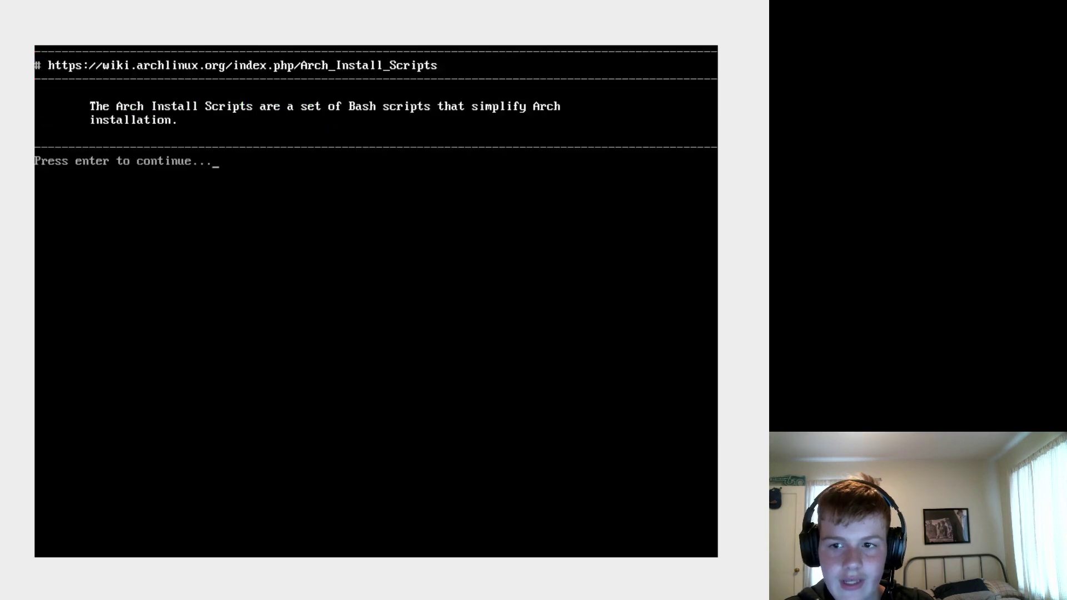
- Get past the intro, set the keymap to 210 (us), and bring up the Select Editor options (2)
key("Return")
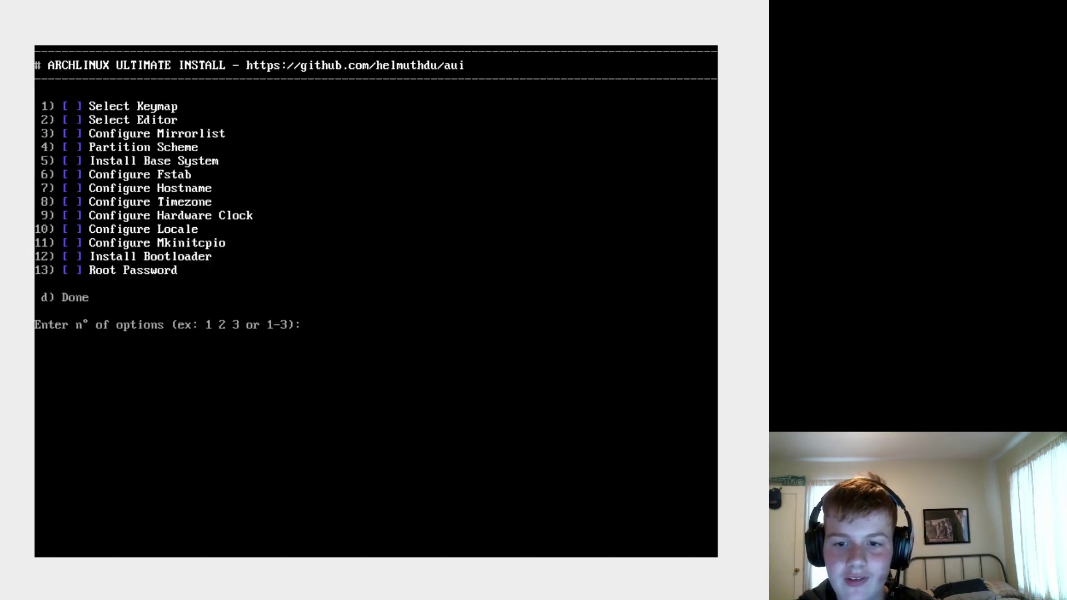
type("1")
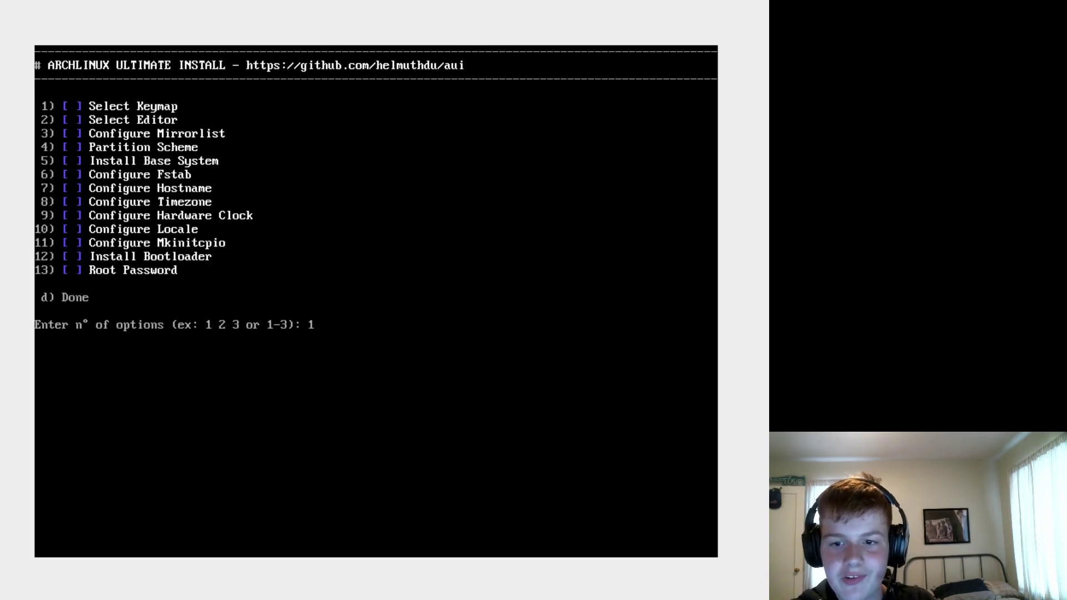
key("Return")
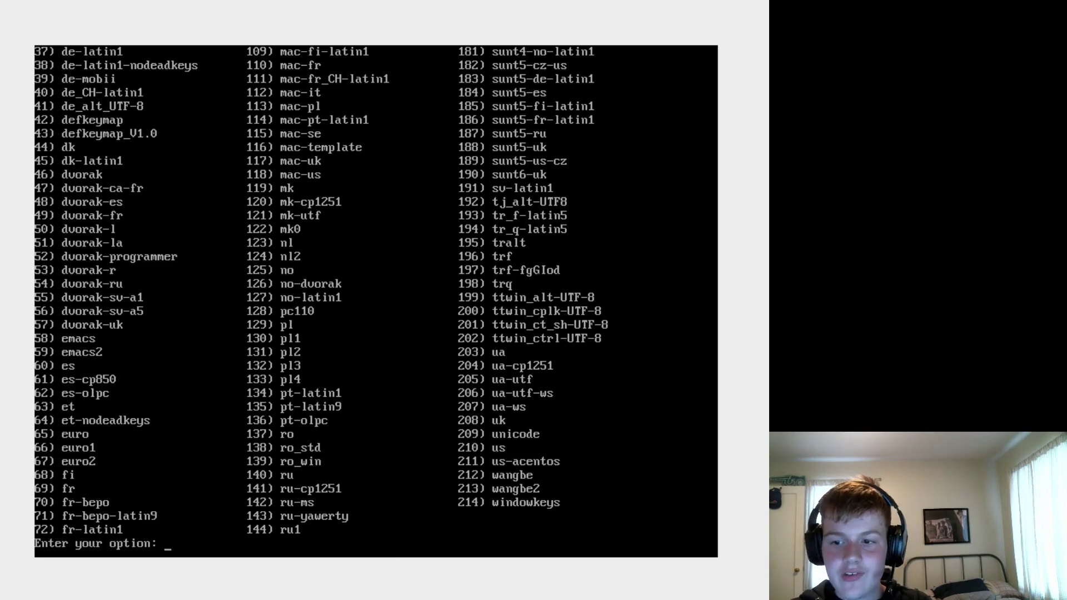
type("3")
key("BackSpace")
type("210")
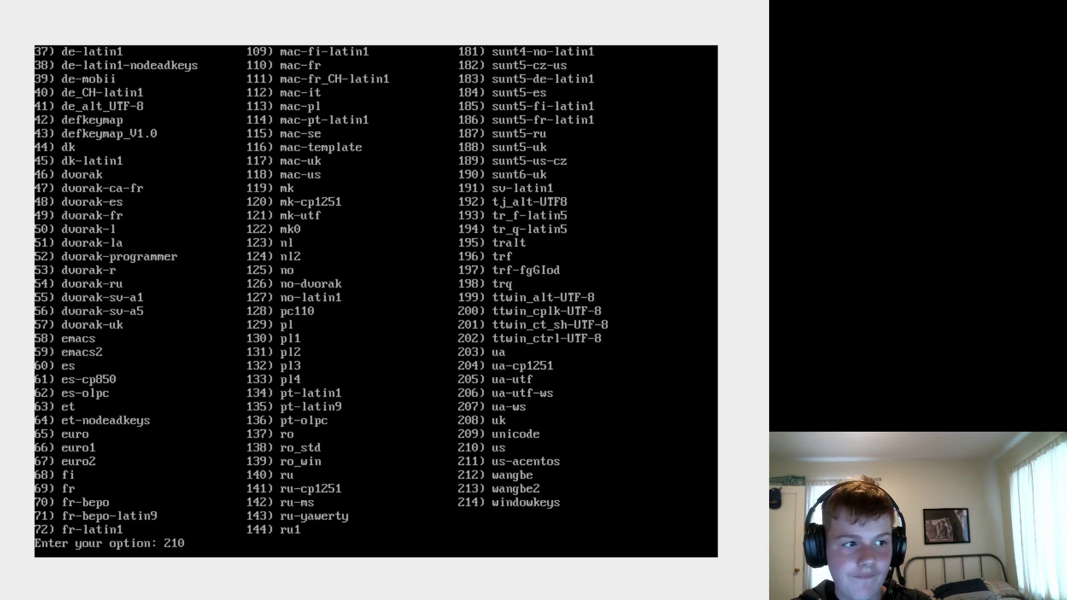
key("Return")
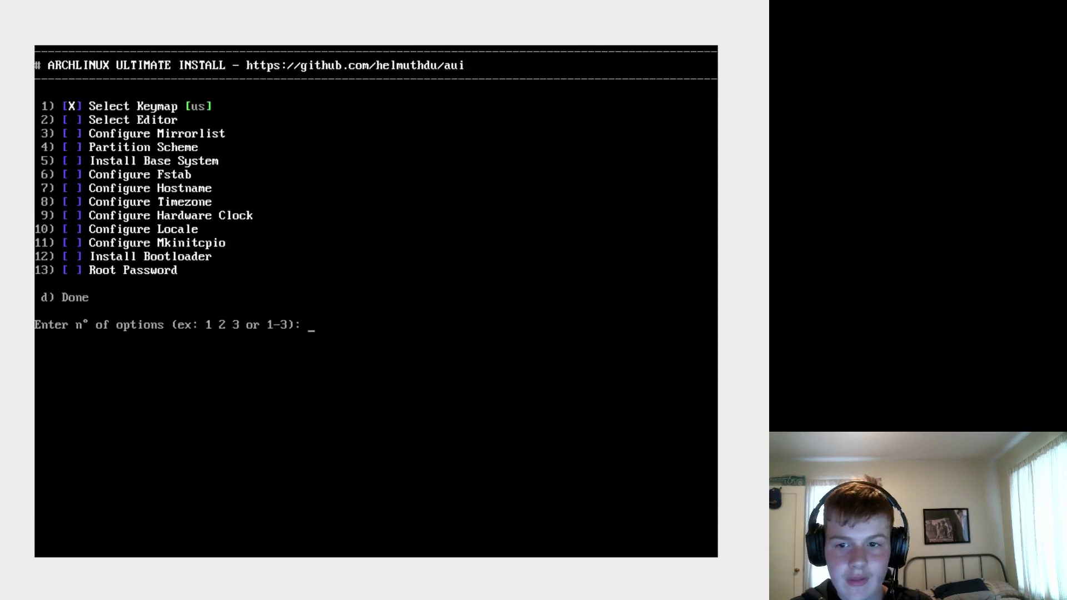
type("2")
key("Return")
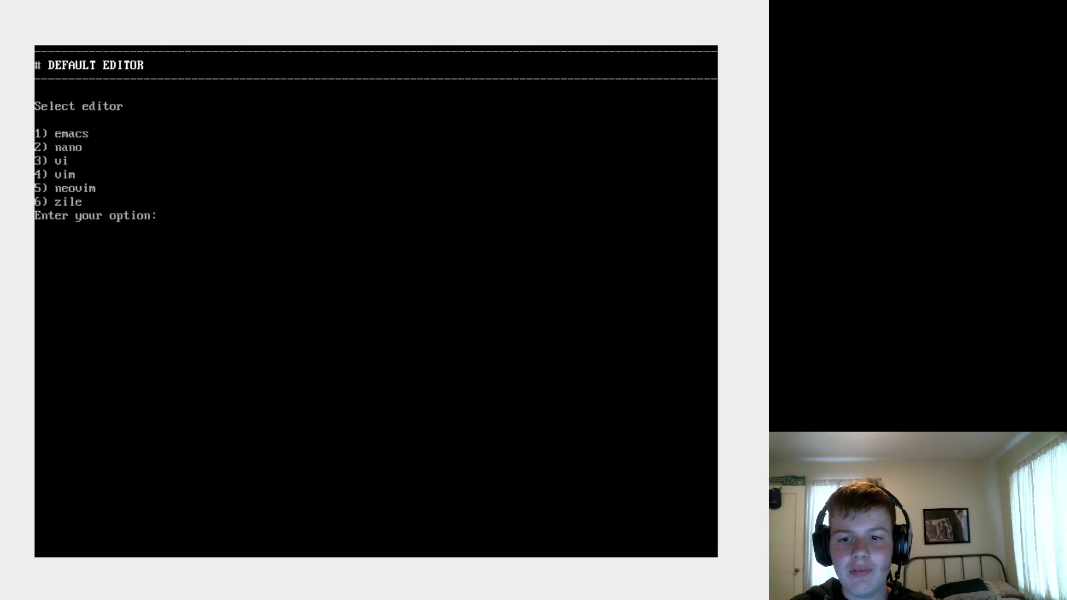
- Set nano as the default editor
type("2")
key("Return")
type("3")
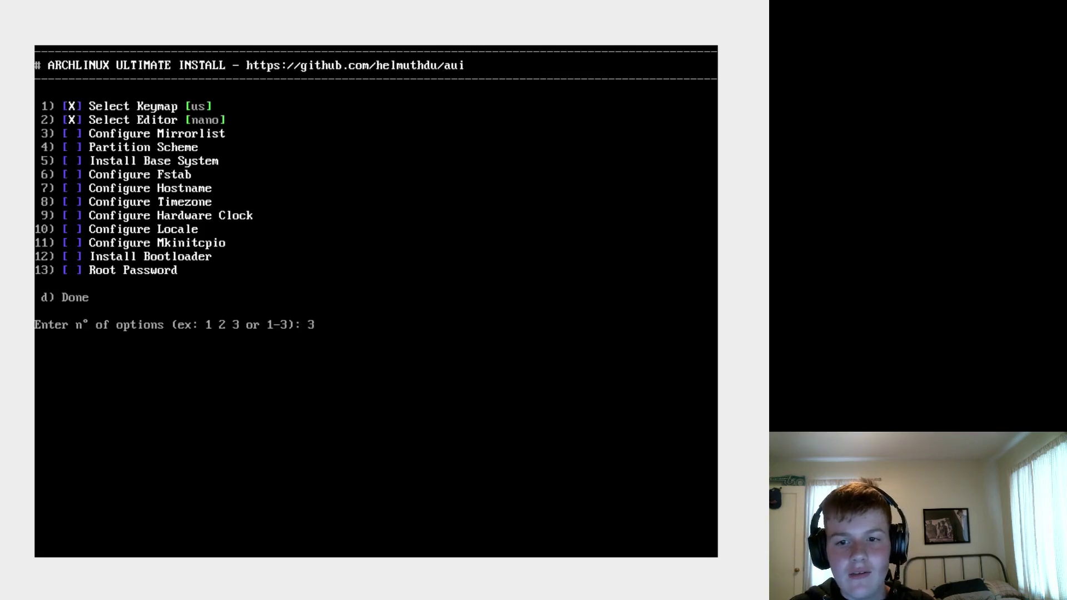
key("Return")
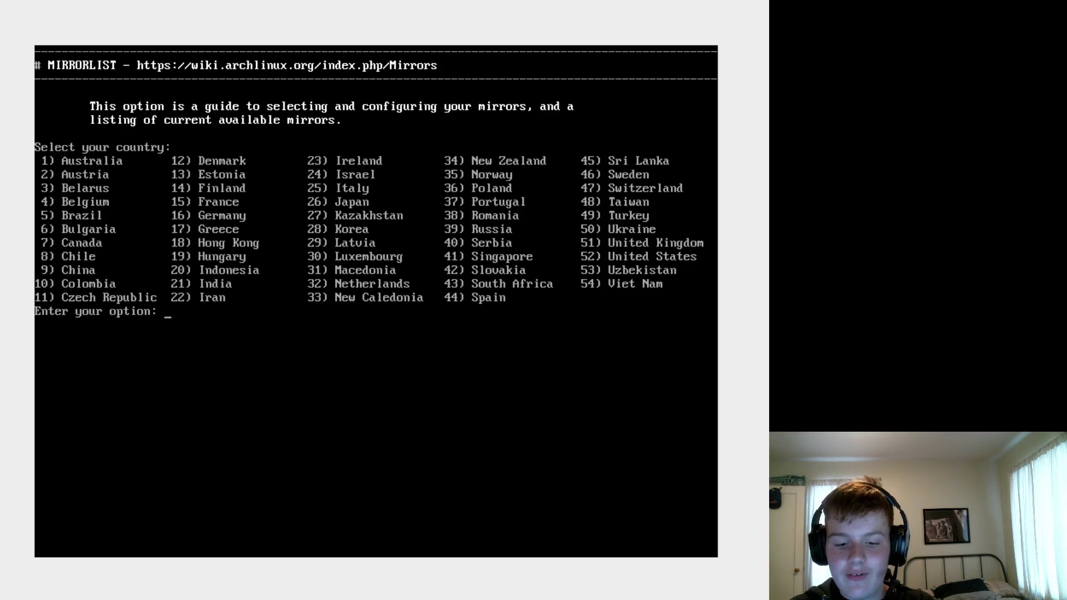
- Choose Canada (7) mirrors, approve the fakeroot/pacman-contrib install, and save the generated mirrorlist
type("7")
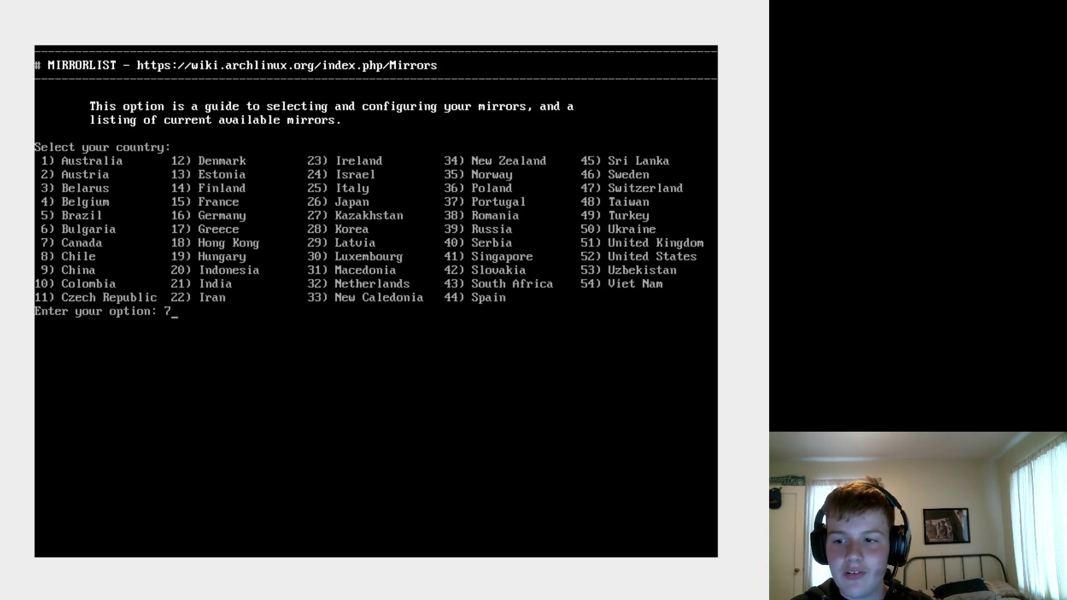
key("Return")
type("y")
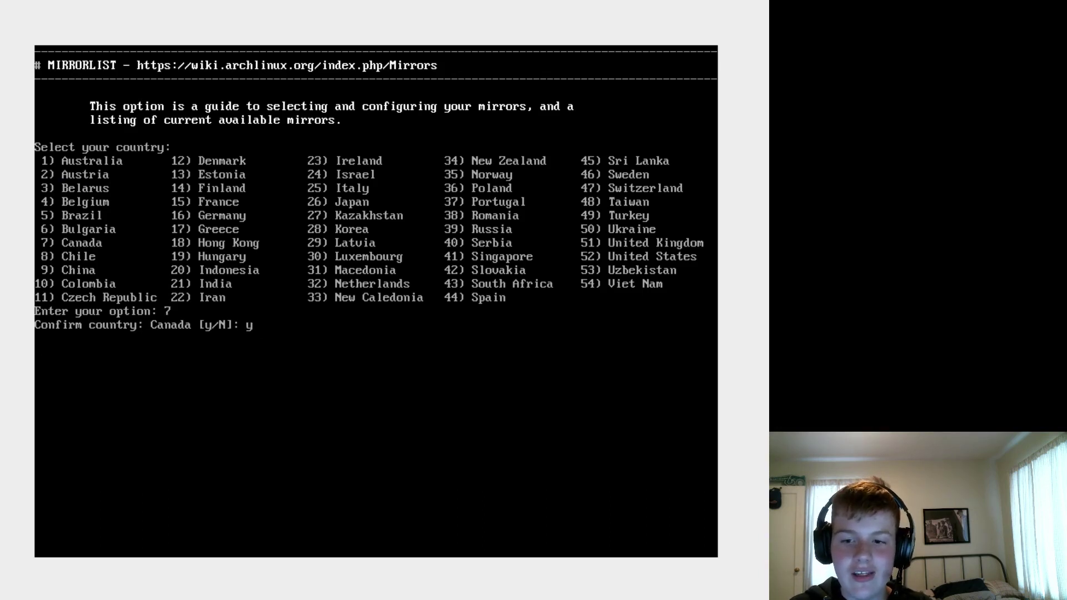
key("Return")
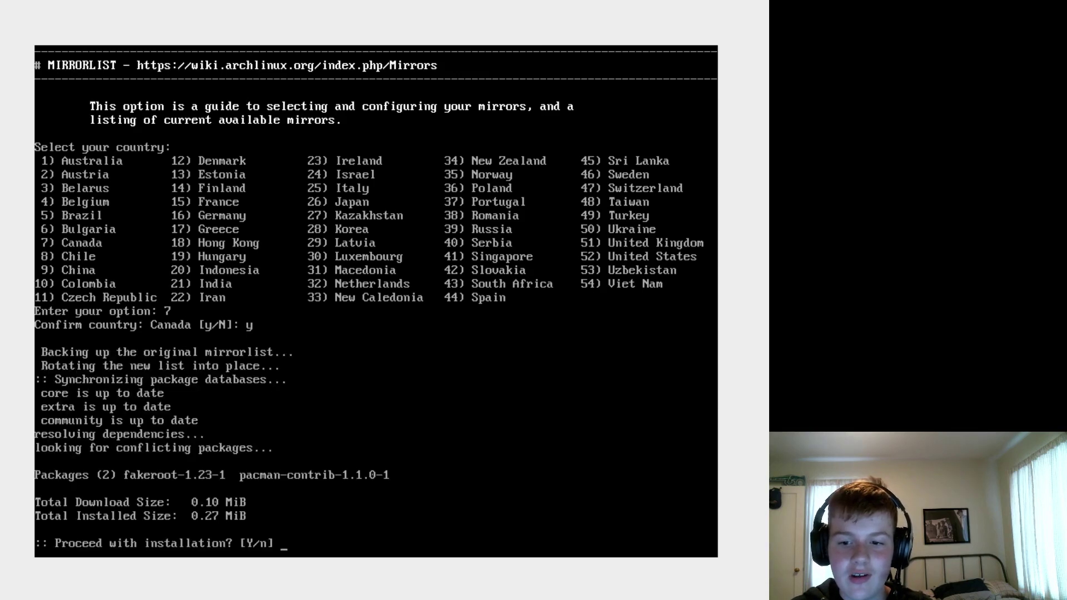
type("y")
key("Return")
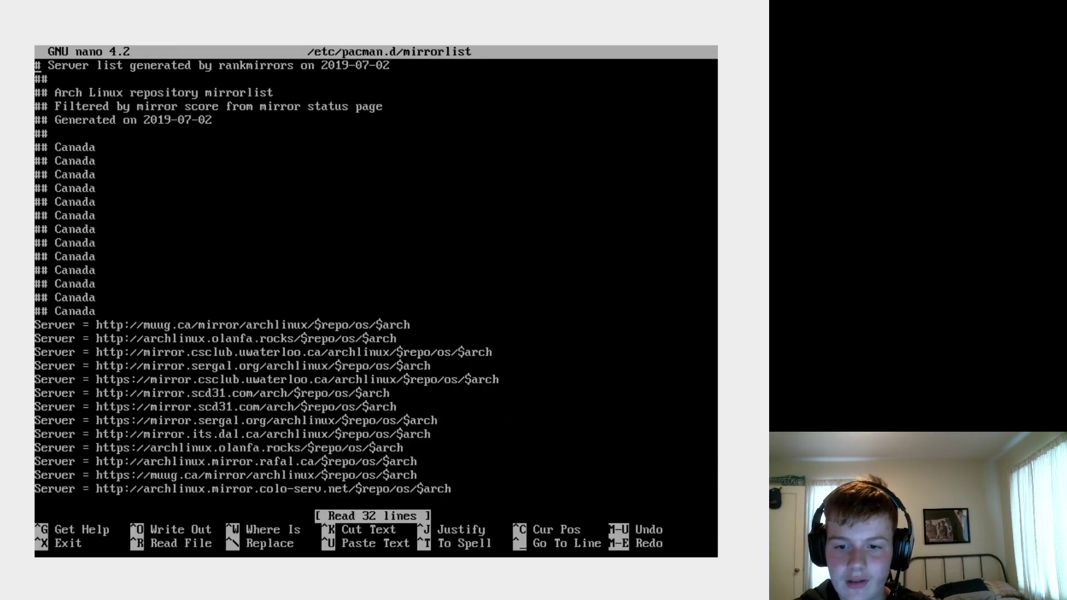
key("ctrl+o")
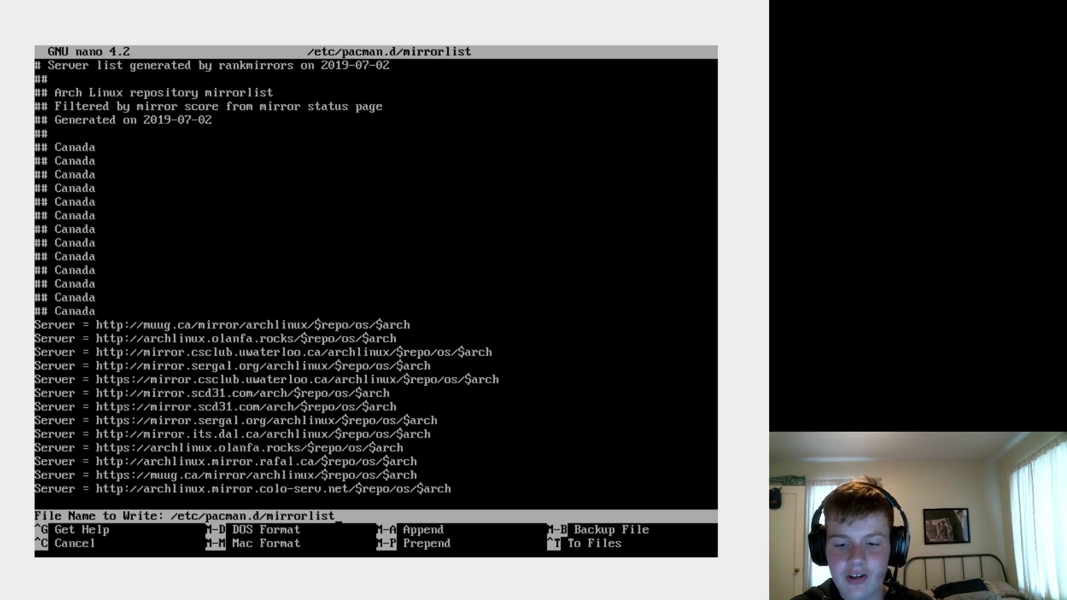
key("Return")
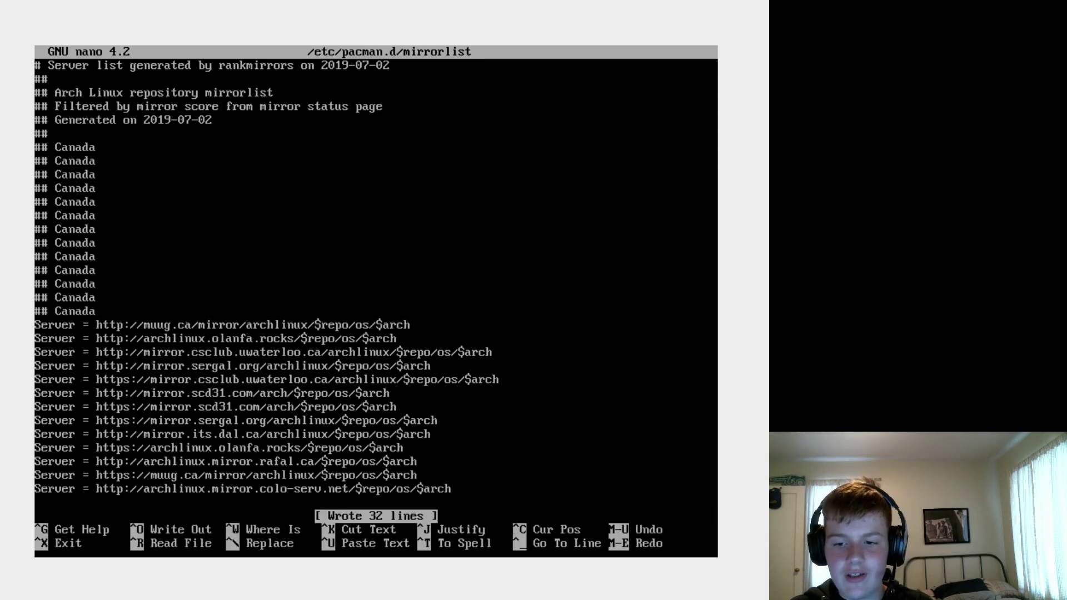
key("ctrl+x")
- Choose the Default partition scheme with cfdisk on disk /dev/sda
type("4")
key("Return")
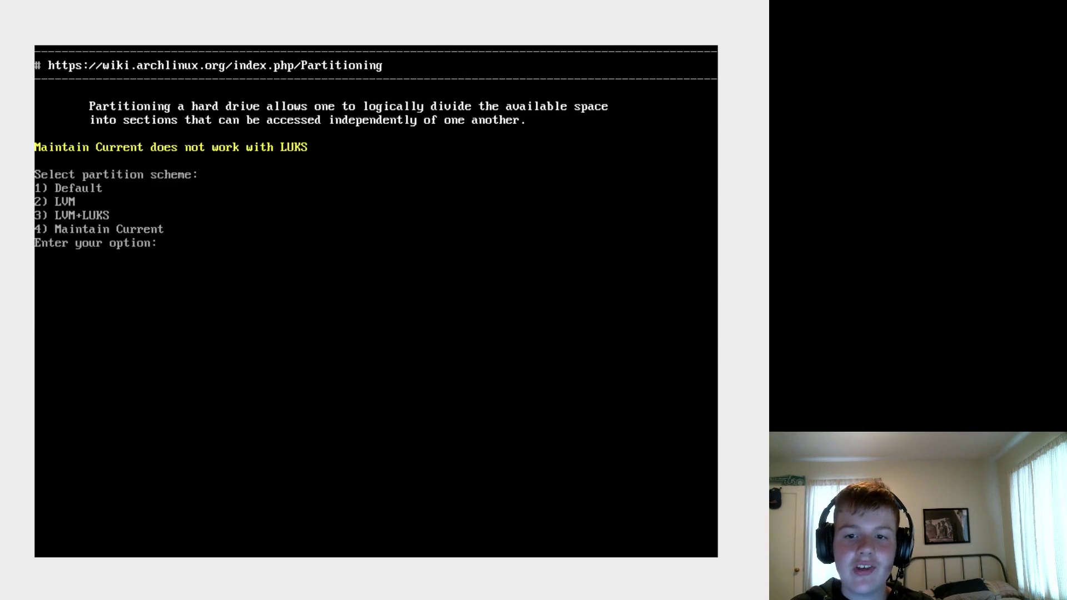
type("1")
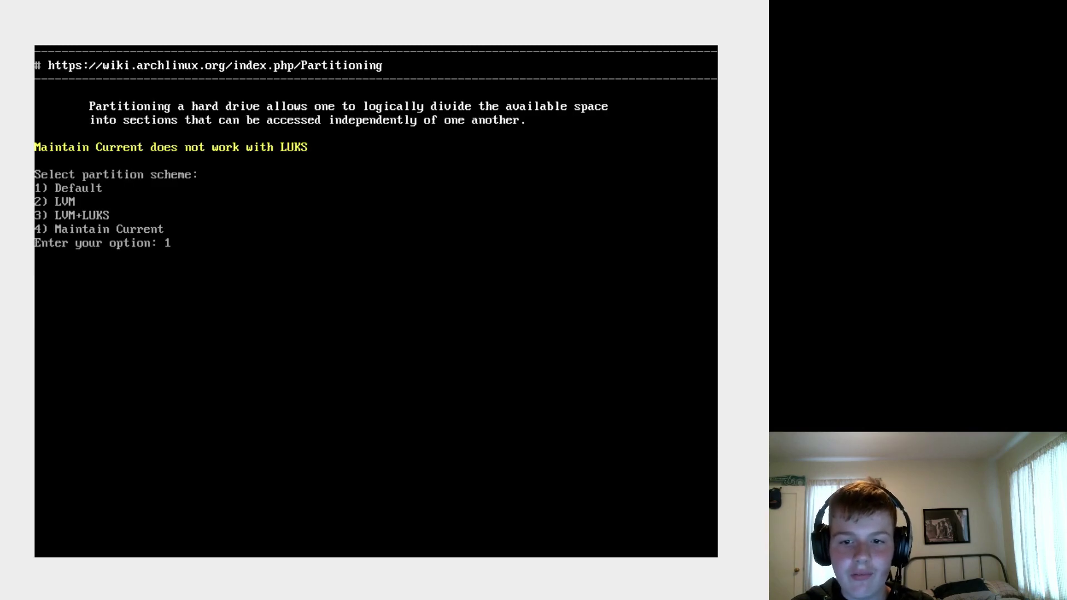
key("Return")
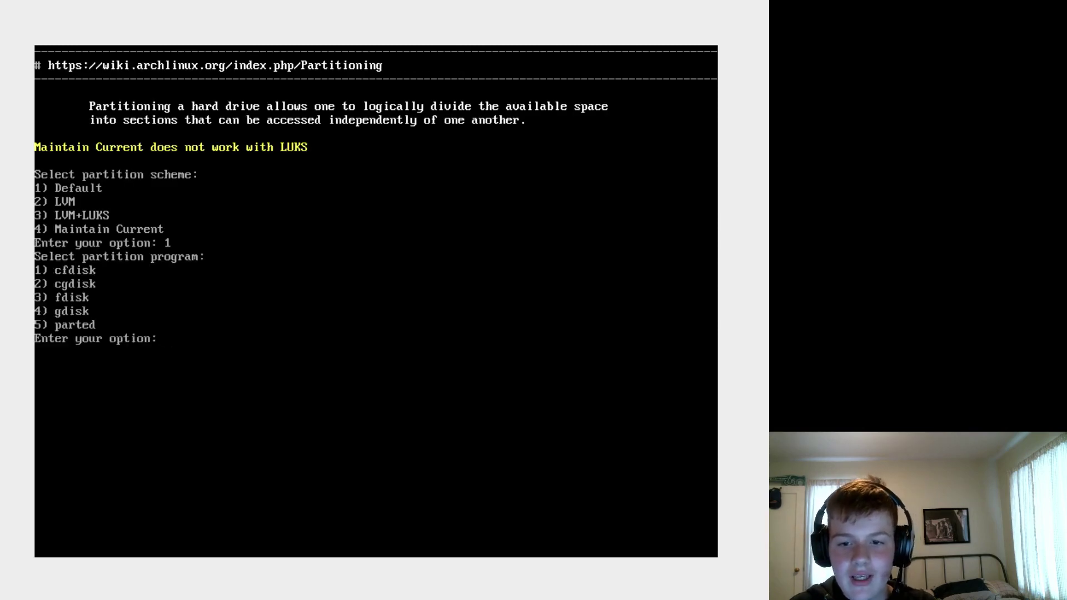
type("1")
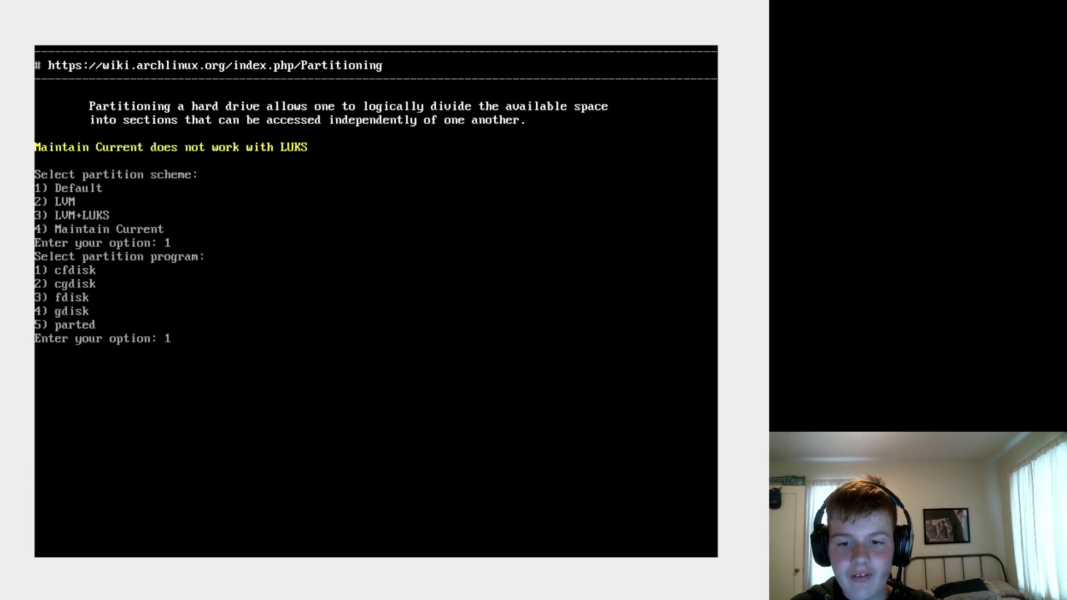
key("Return")
type("1")
key("Return")
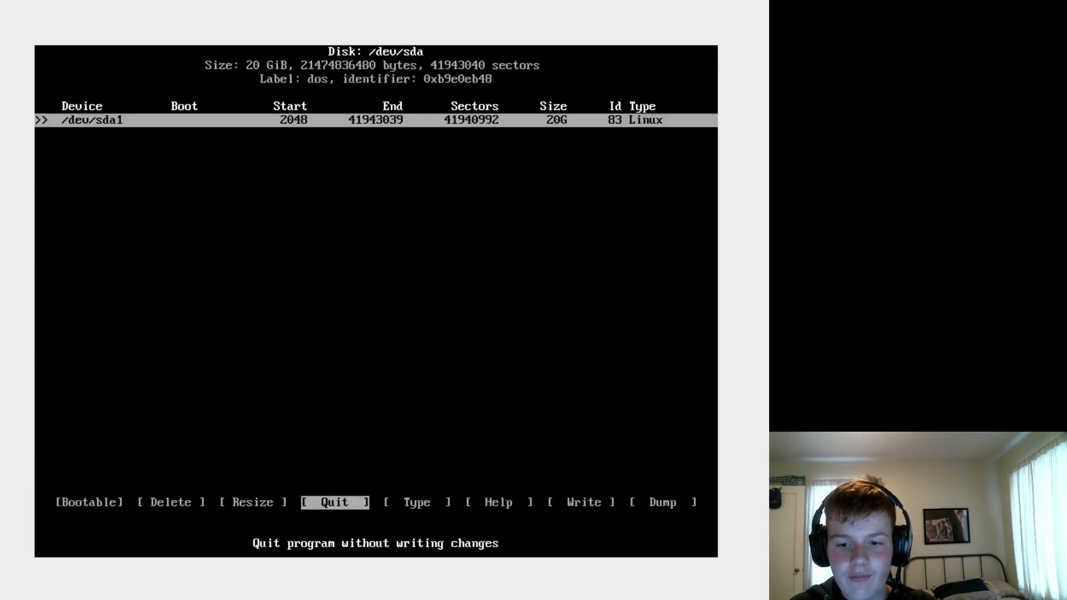
- Write the partition table to disk in cfdisk and quit
key("Right")
key("Right")
key("Left")
key("Left")
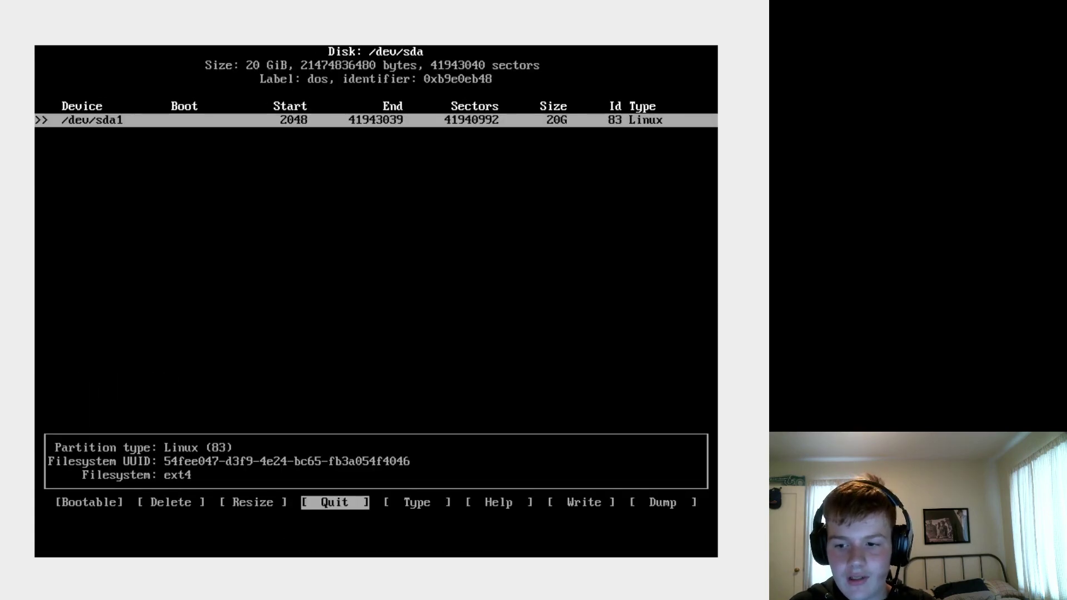
key("Right")
key("Right")
key("Right")
key("Return")
type("yes")
key("Return")
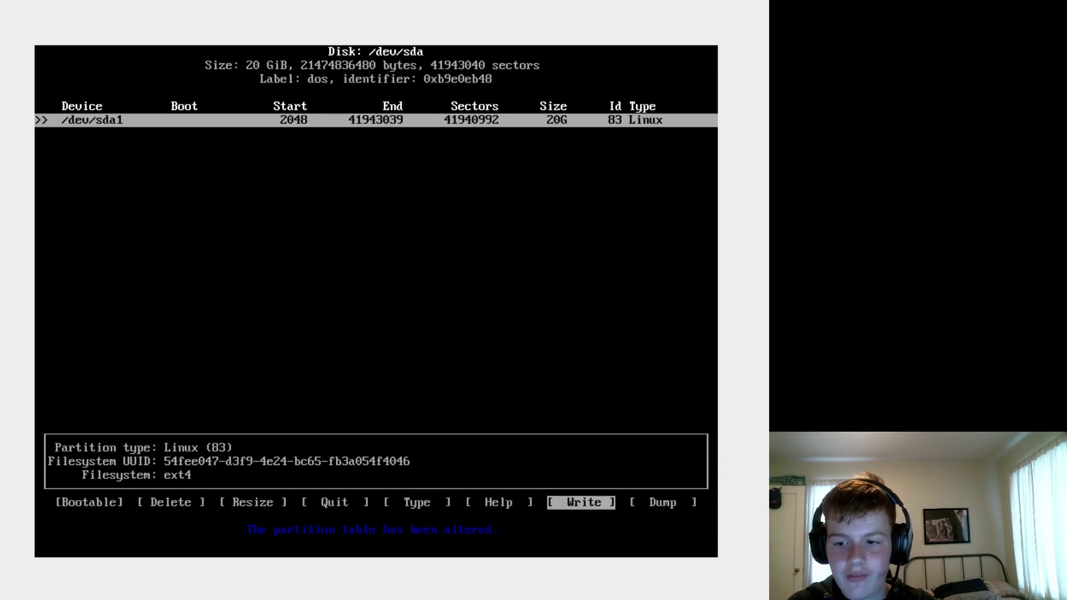
key("Left")
key("Left")
key("Left")
key("Return")
- Format /dev/sda1 as the ext4 root partition and skip swap
type("1")
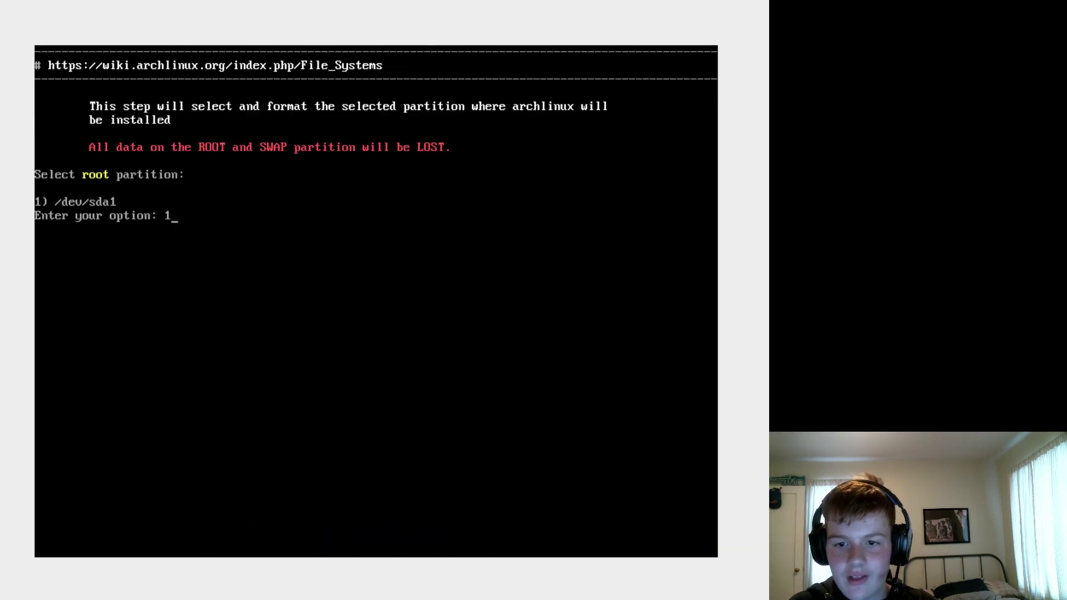
key("Return")
type("y")
key("Return")
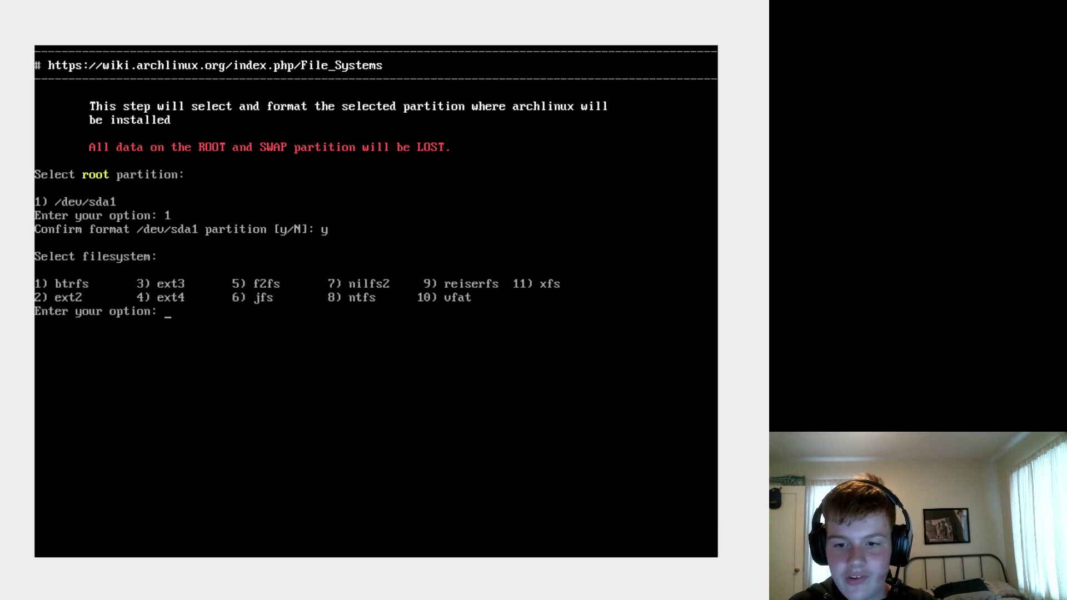
type("4")
key("Return")
type("yway? (y,N) y")
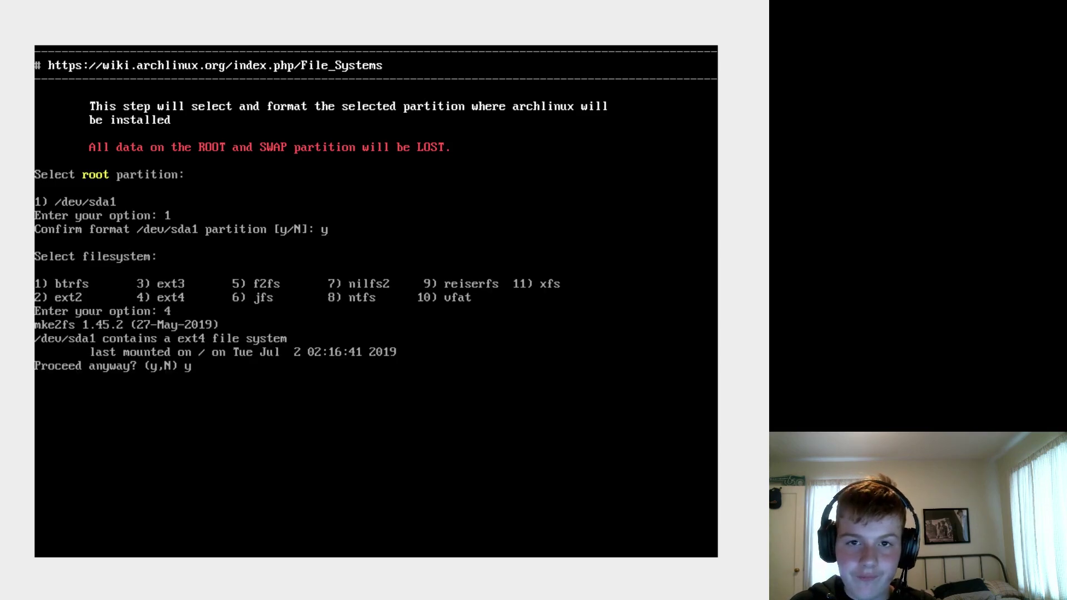
key("Return")
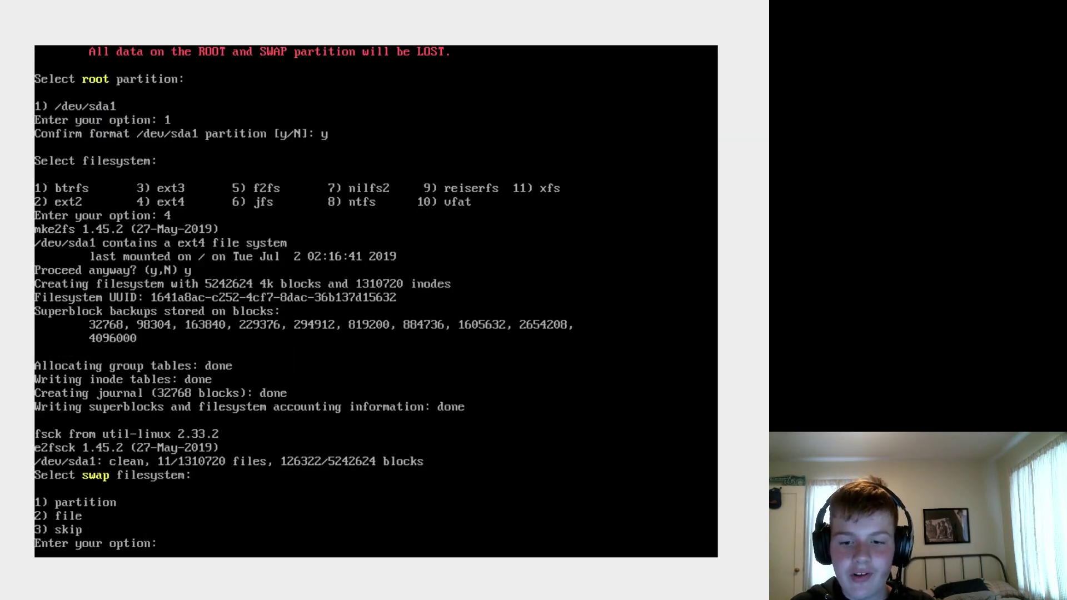
type("3")
key("Return")
key("Return")
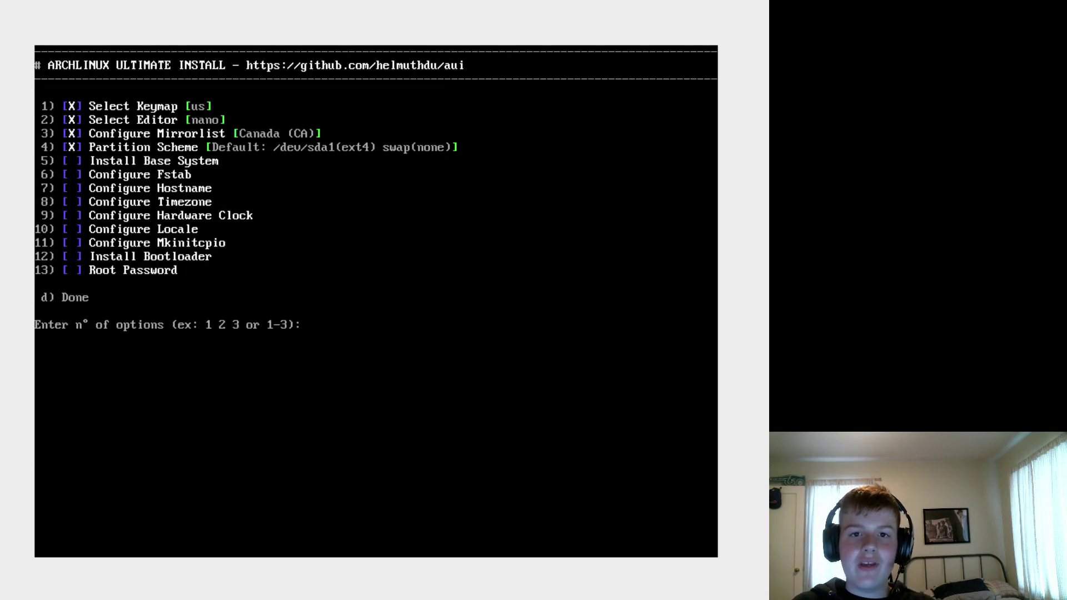
- Install the base system (option 5), approving the download and choosing the default linux kernel
type("5")
key("Return")
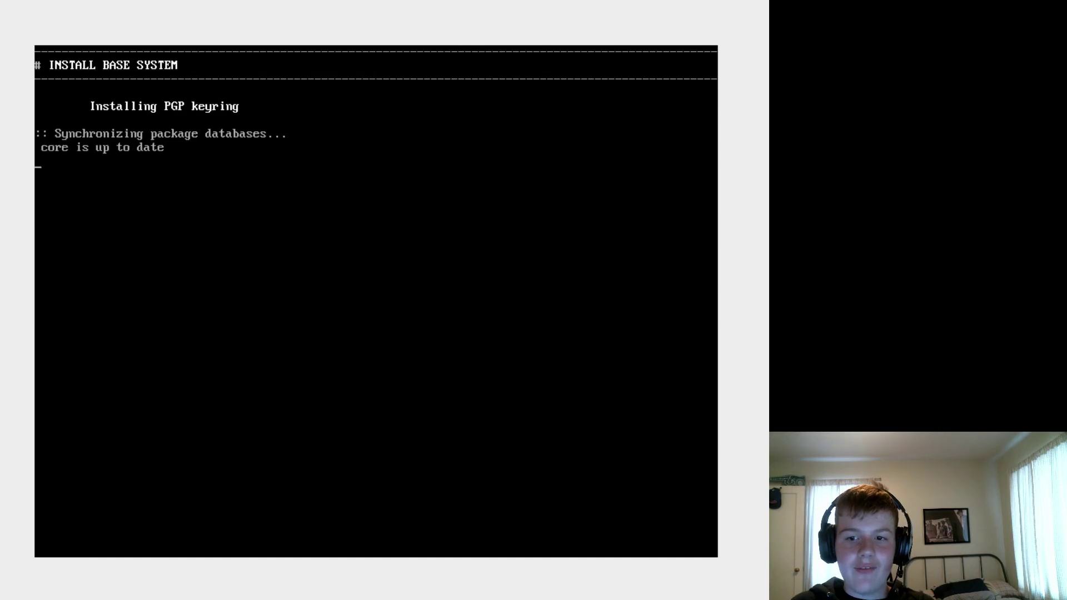
type("y")
key("Return")
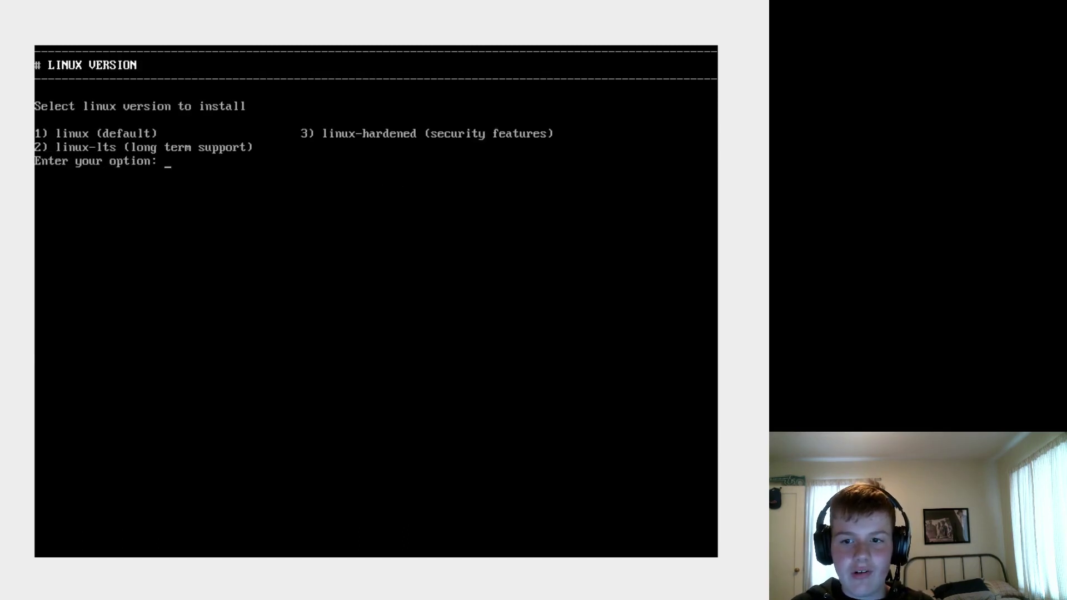
type("1")
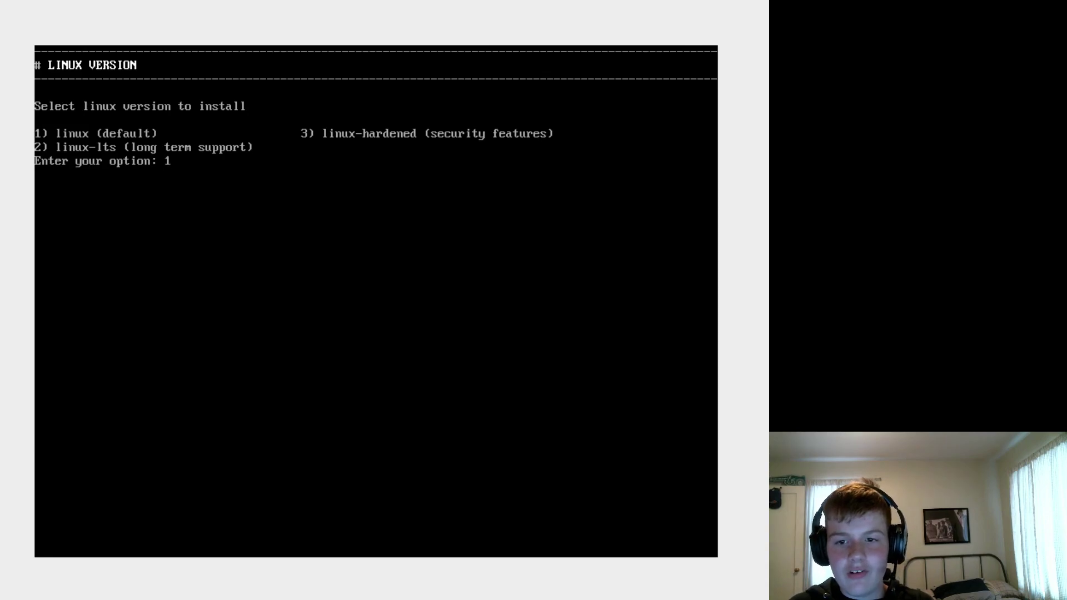
key("Return")
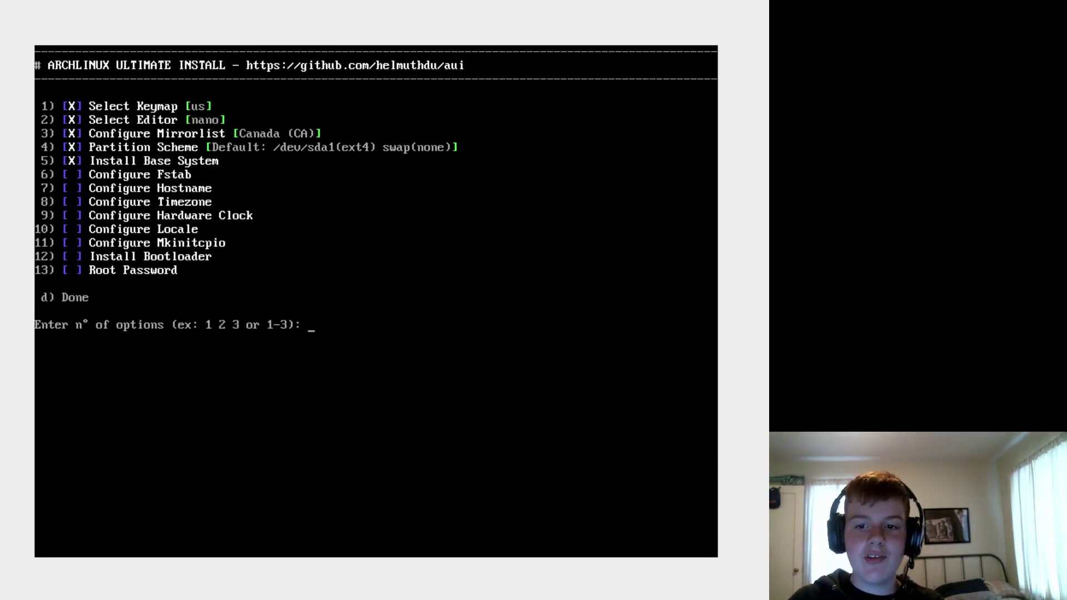
- Generate the fstab by device names (DEV), review it in nano and save it
type("6")
key("Return")
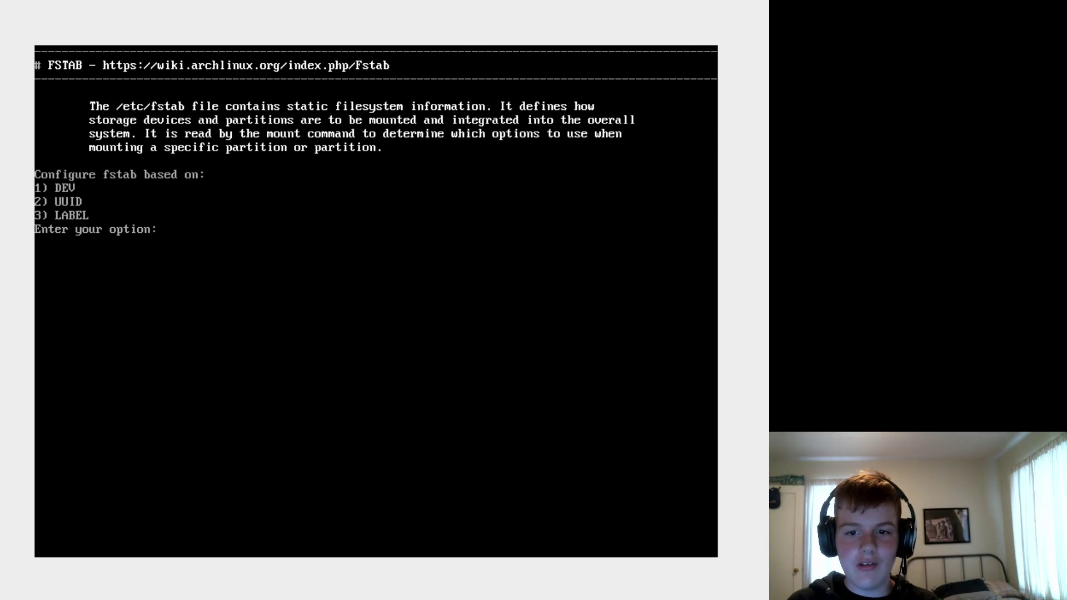
type("1")
key("Return")
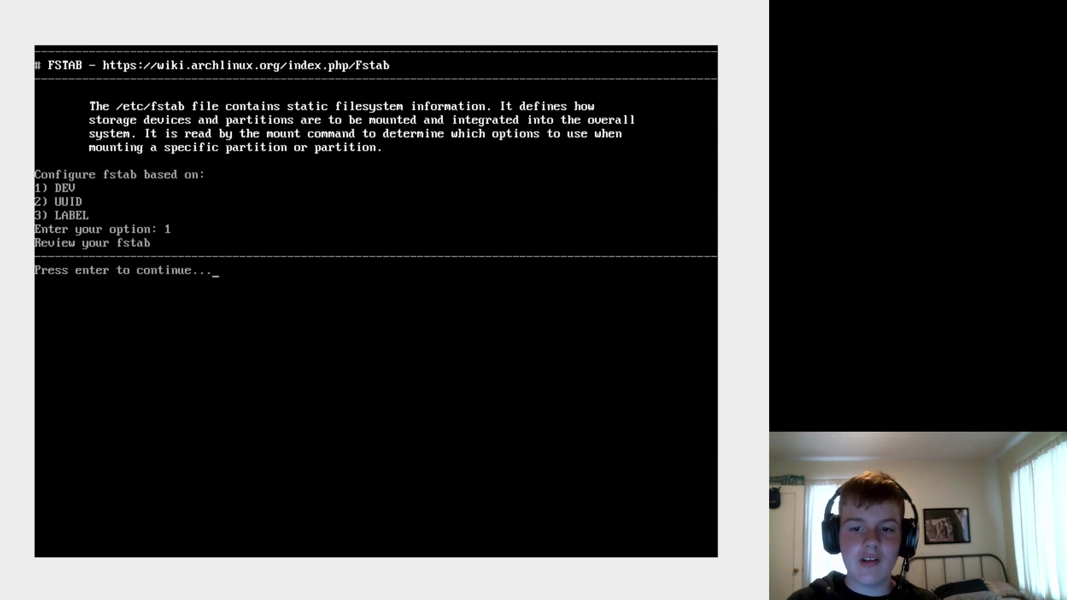
key("Return")
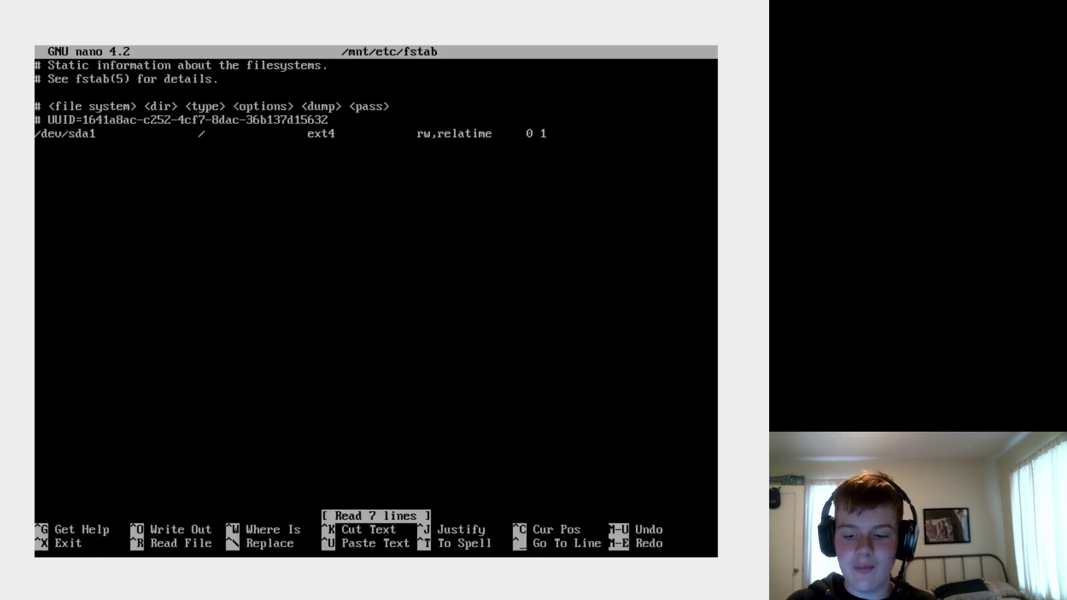
key("ctrl+o")
key("Return")
key("ctrl+x")
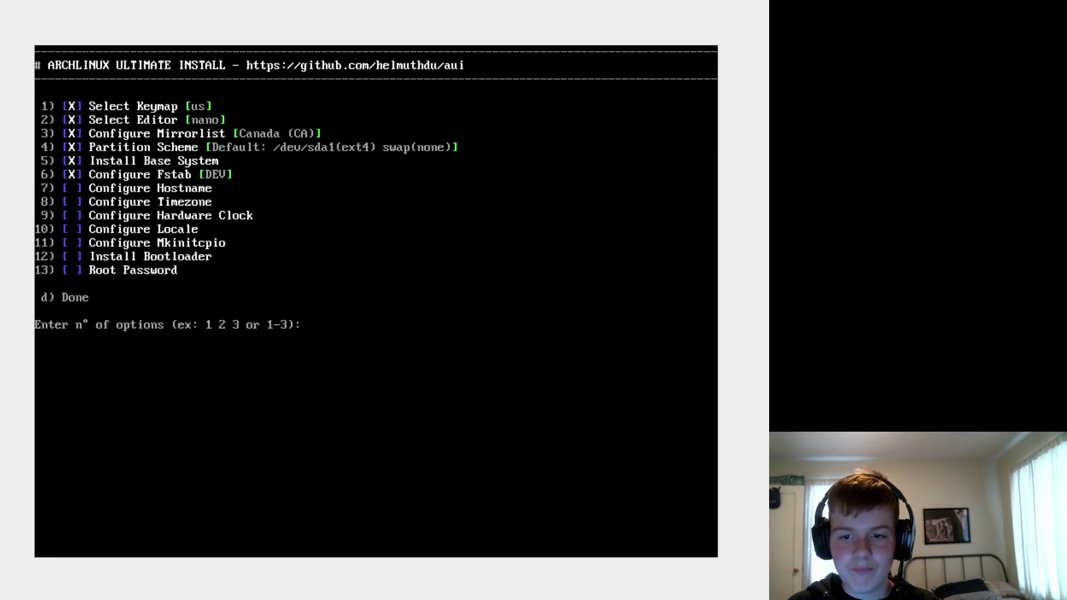
- Set the hostname to auivm
type("7")
key("Return")
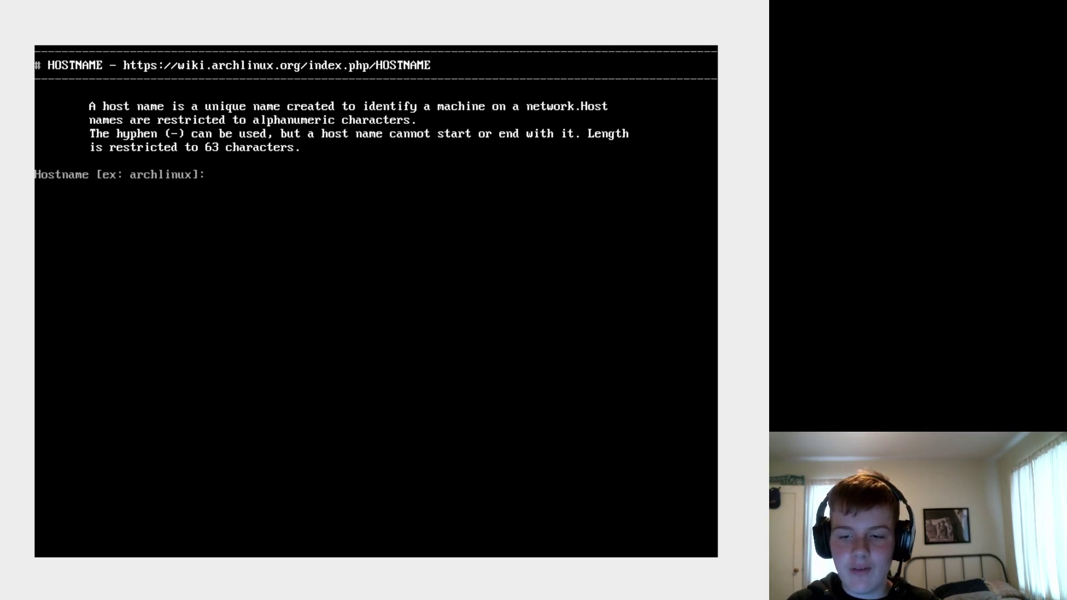
type("arch")
key("BackSpace")
key("BackSpace")
key("BackSpace")
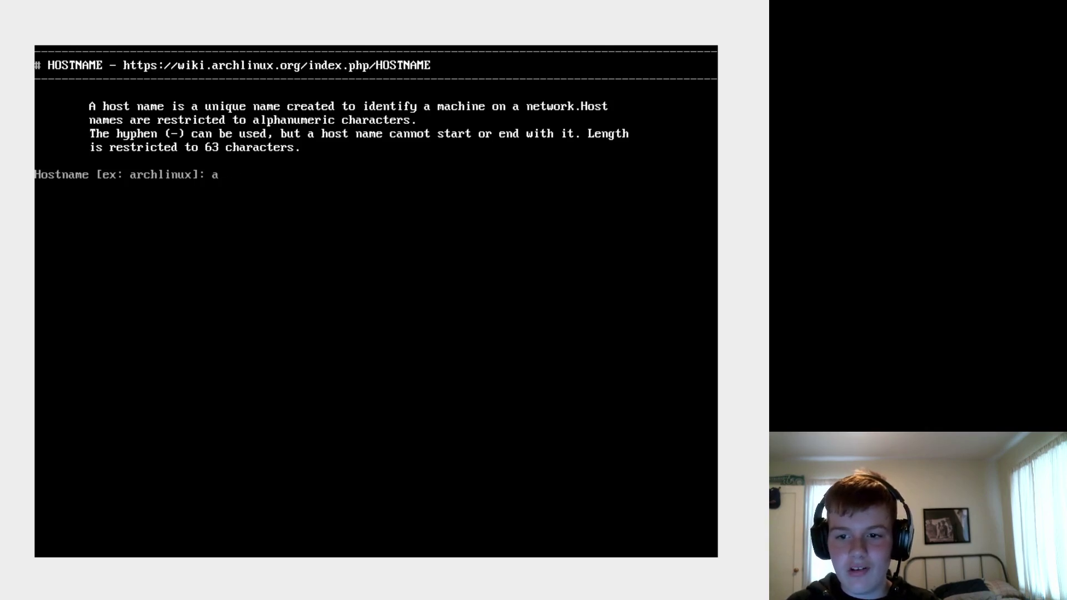
type("uivm")
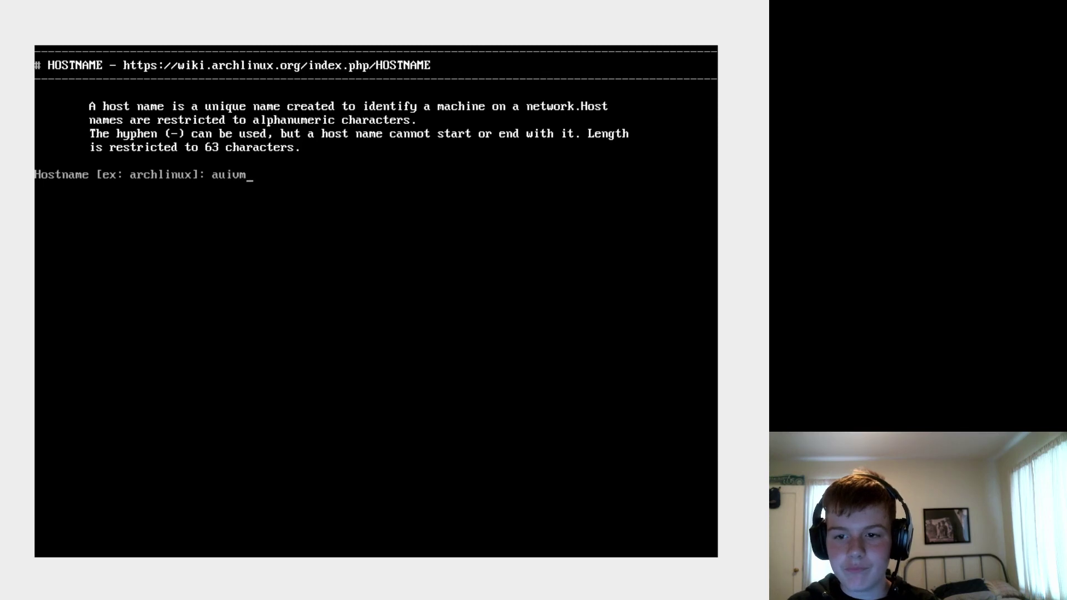
key("Return")
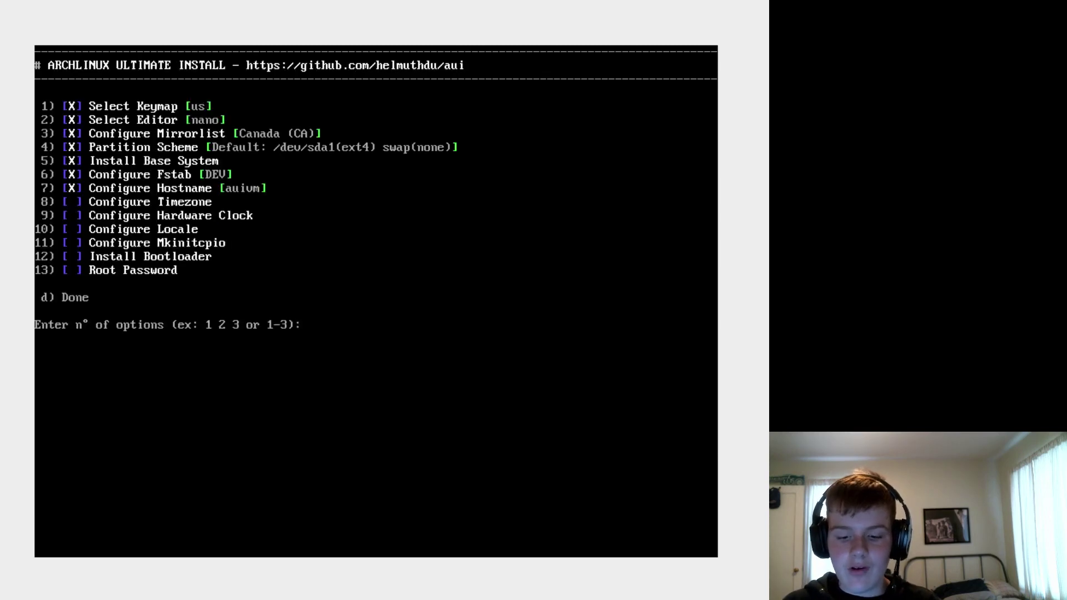
- Set the timezone to America (2) / Los_Angeles (74) and confirm it
type("8")
key("Return")
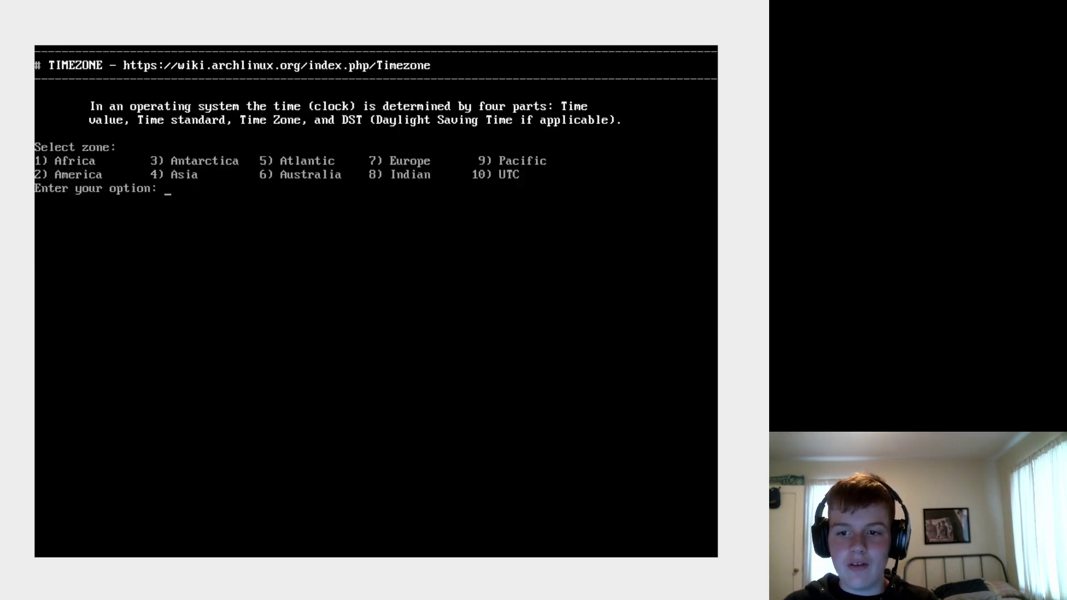
type("2")
key("Return")
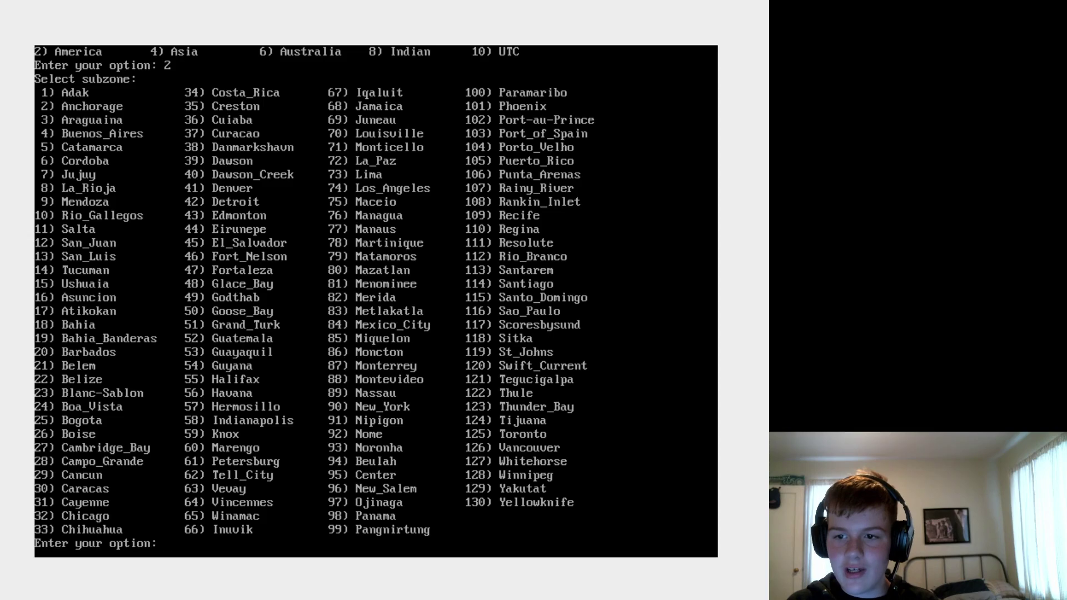
type("74")
key("Return")
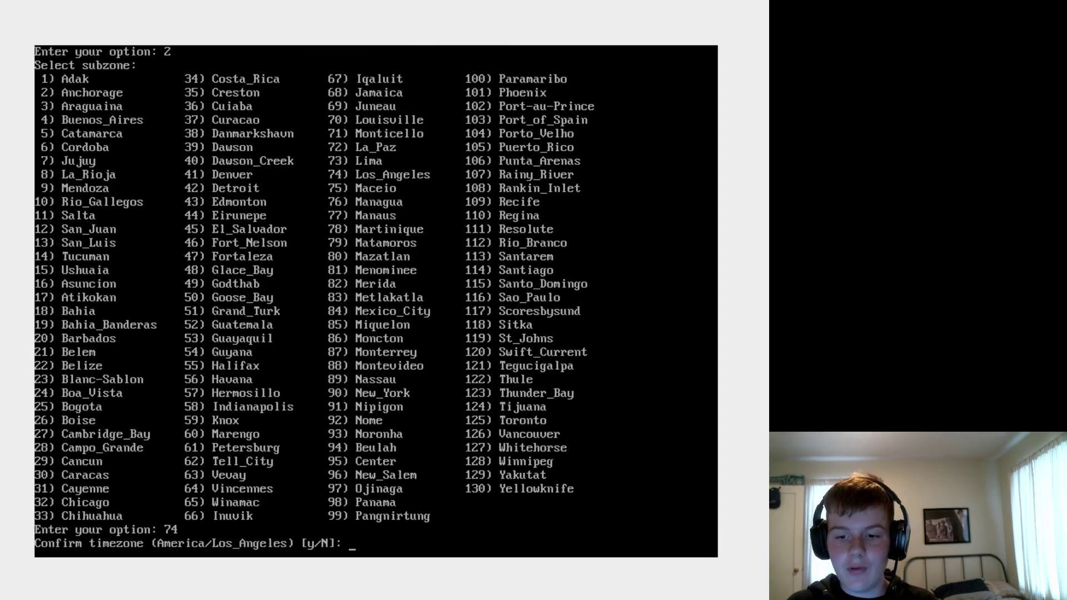
type("y")
key("Return")
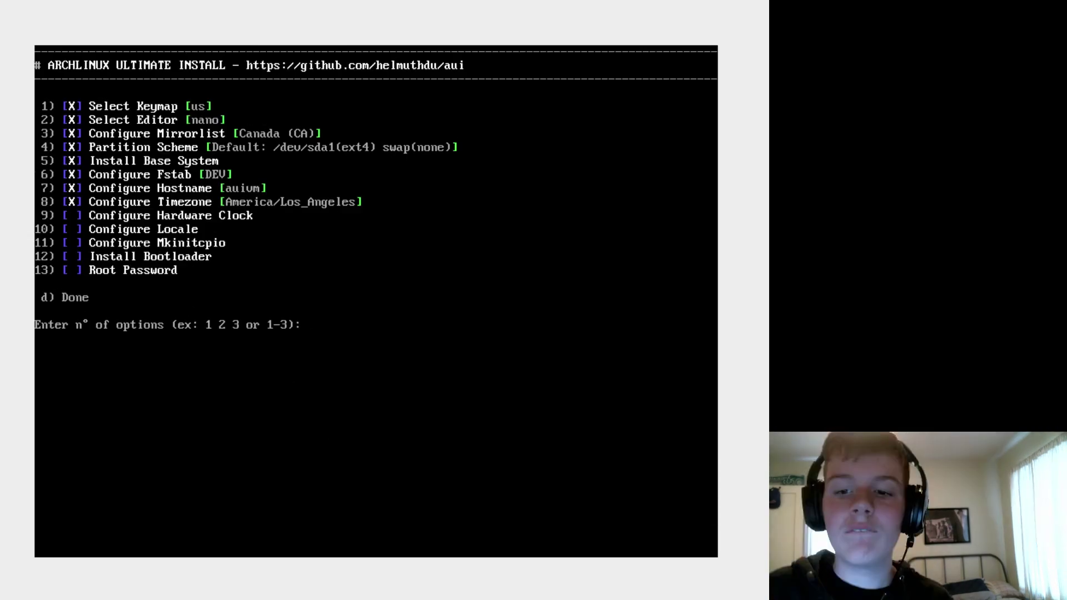
- Set the hardware clock to UTC (option 1)
type("9")
key("Return")
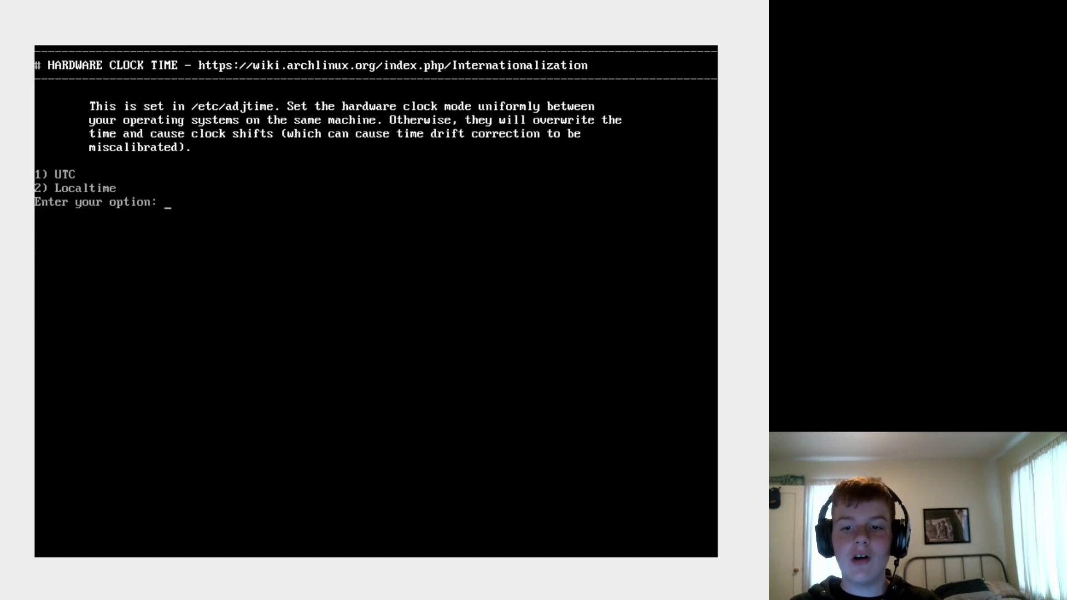
type("1")
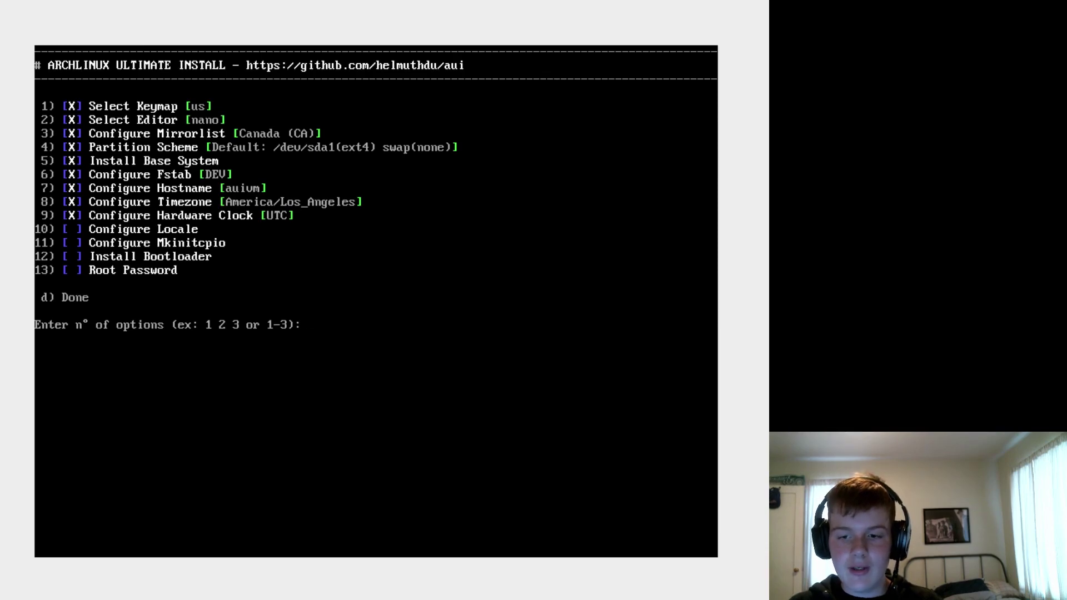
- Set the system locale to en_GB (option 82), then run Mkinitcpio to build the initramfs
type("10")
key("Return")
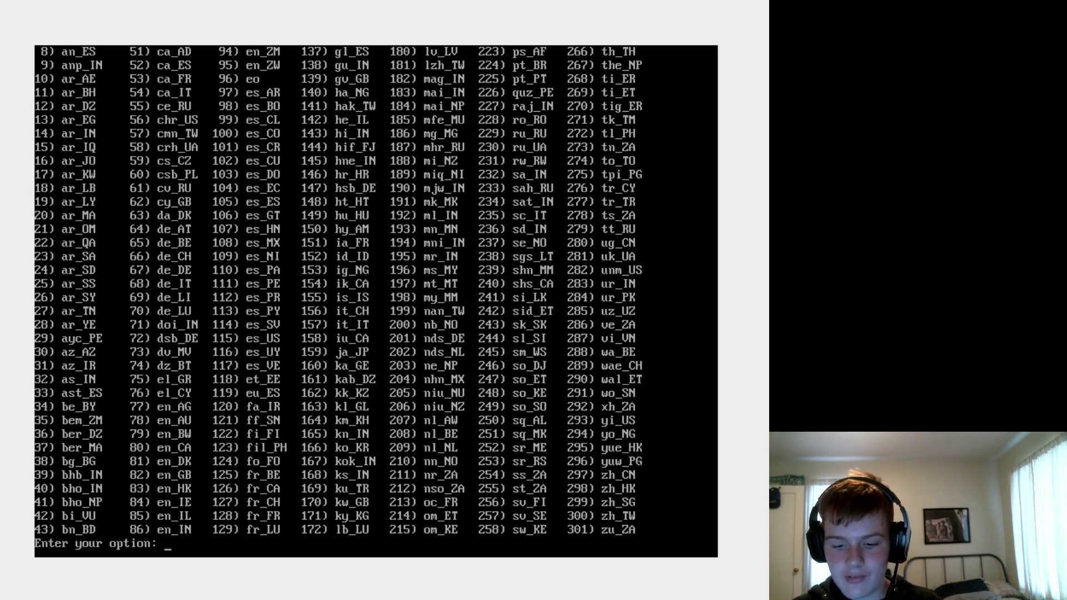
type("82")
key("Return")
type("y")
key("Return")
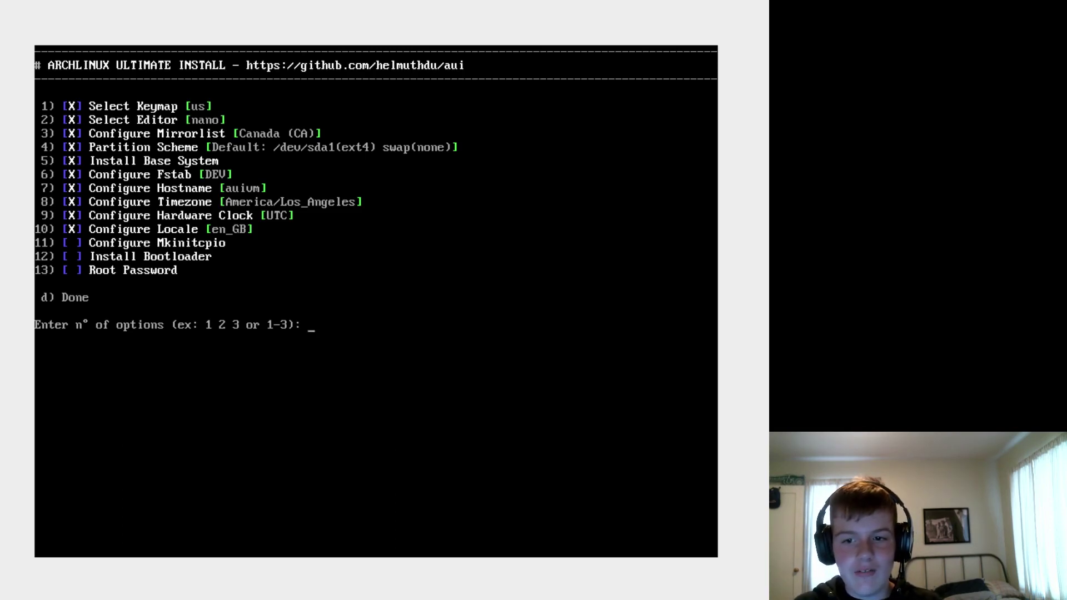
type("11")
key("Return")
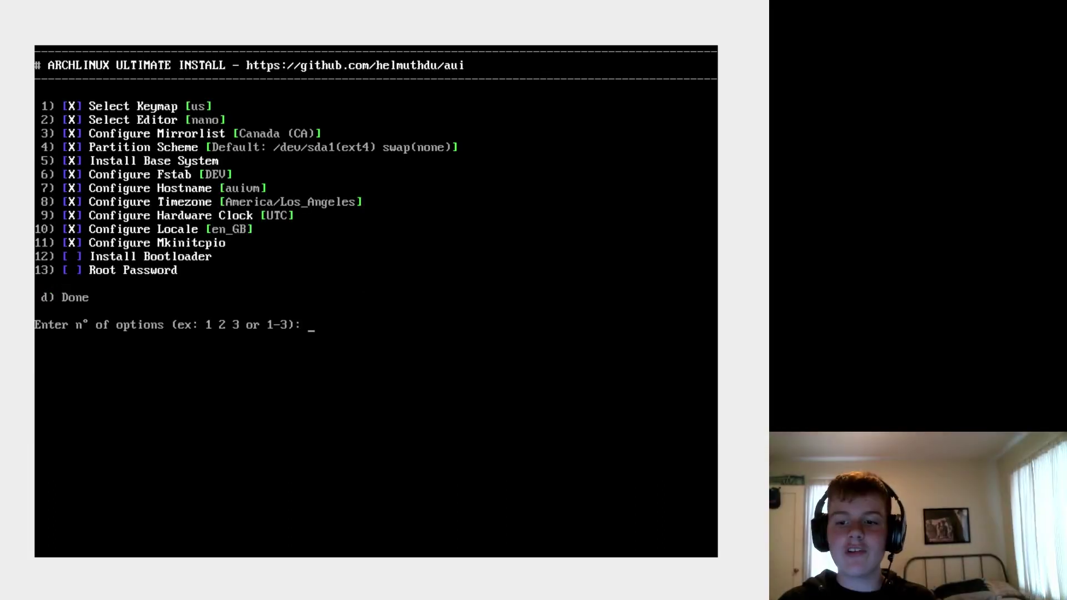
- Install the Grub2 bootloader using the Automatic Grub install option
type("11")
key("BackSpace")
type("2")
key("Return")
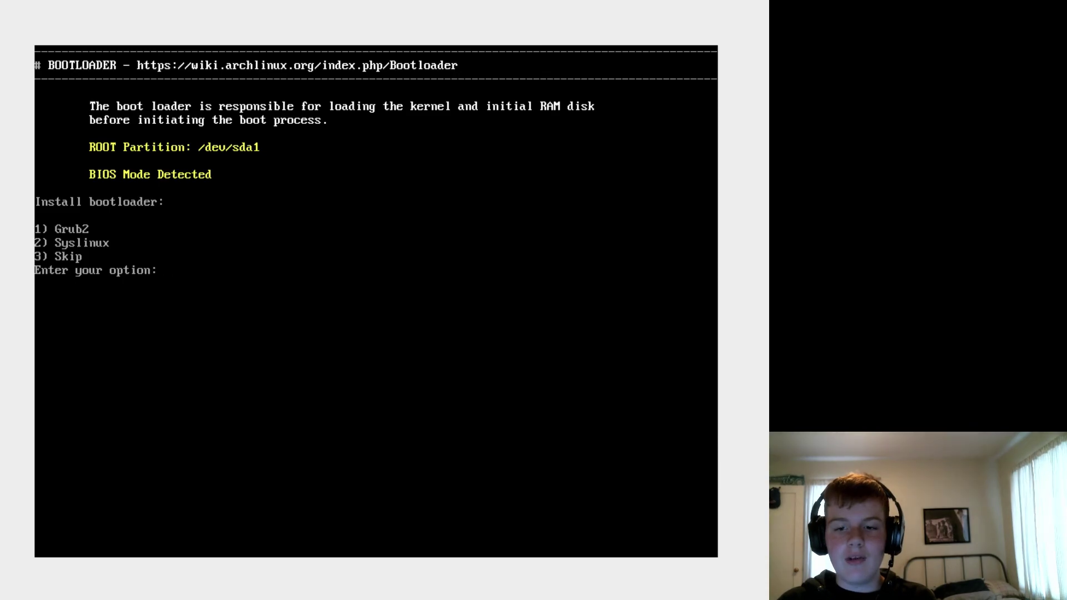
type("1")
key("Return")
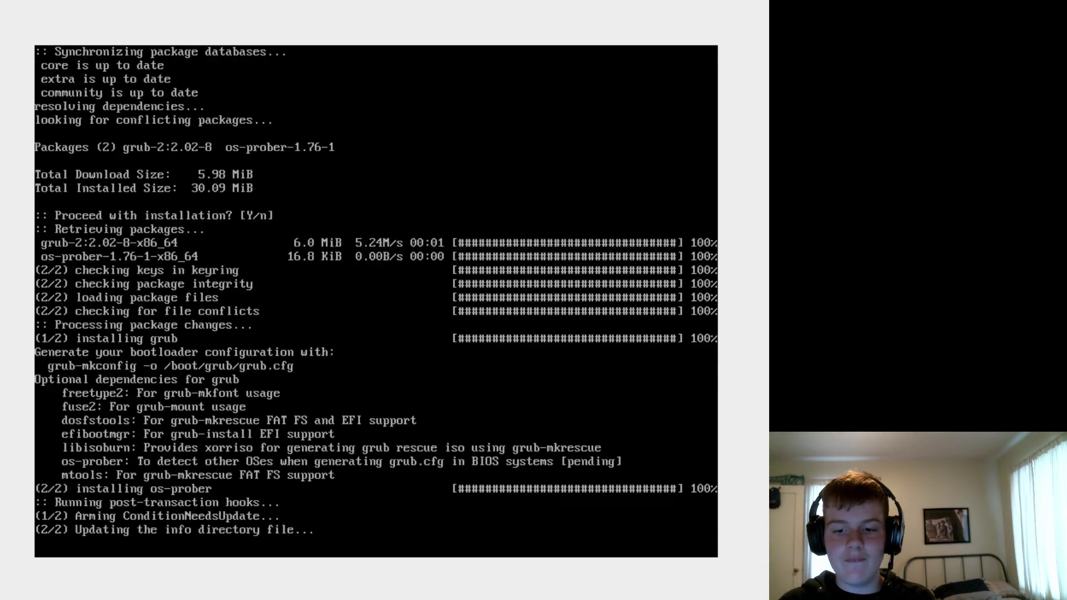
type("1")
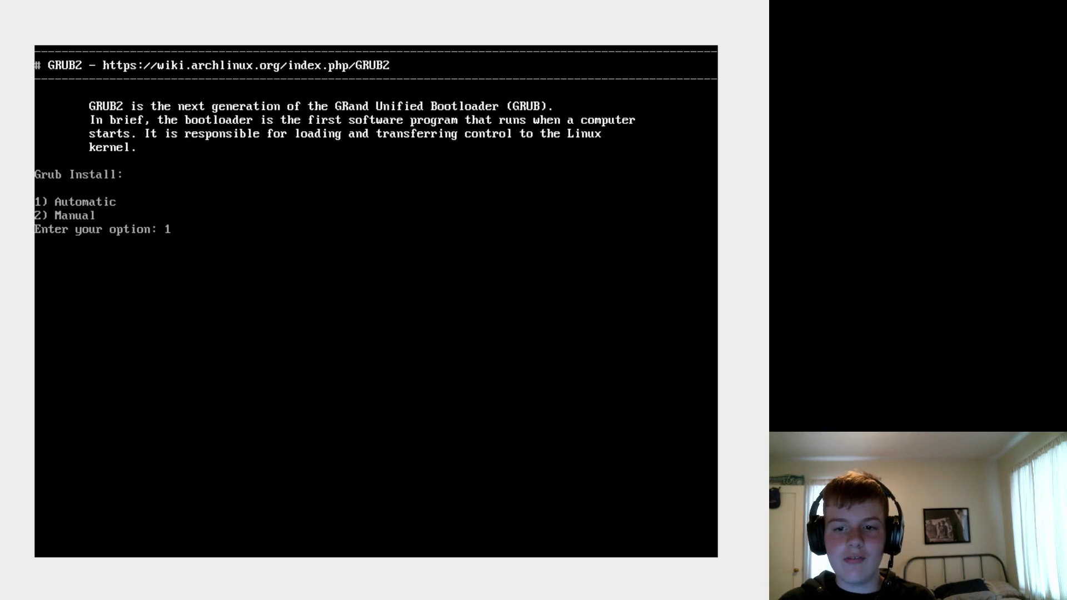
key("Return")
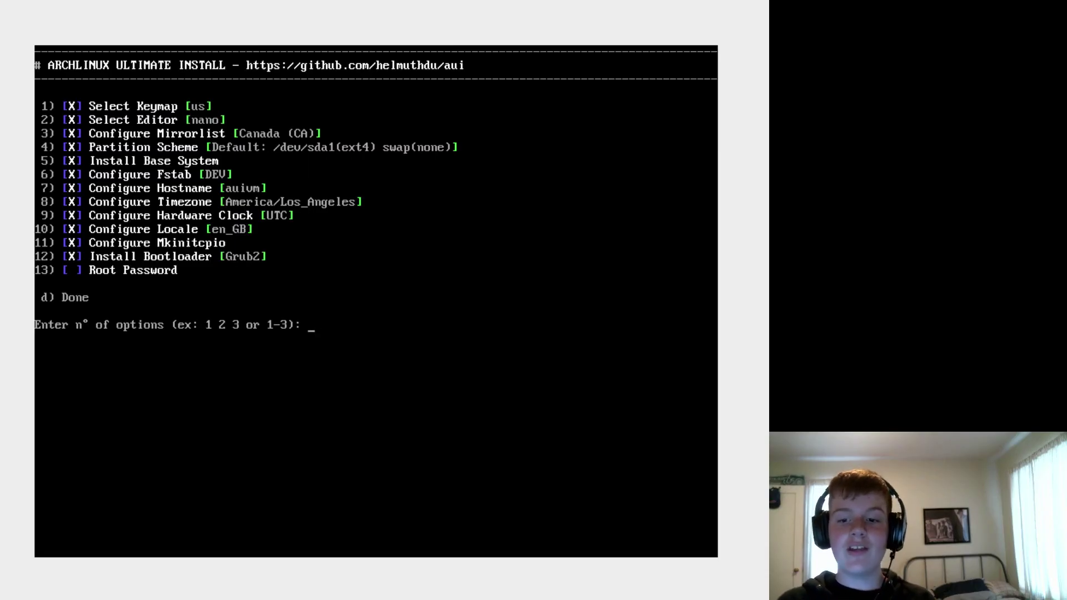
- Set and confirm the root password in step 13
type("13")
key("Return")
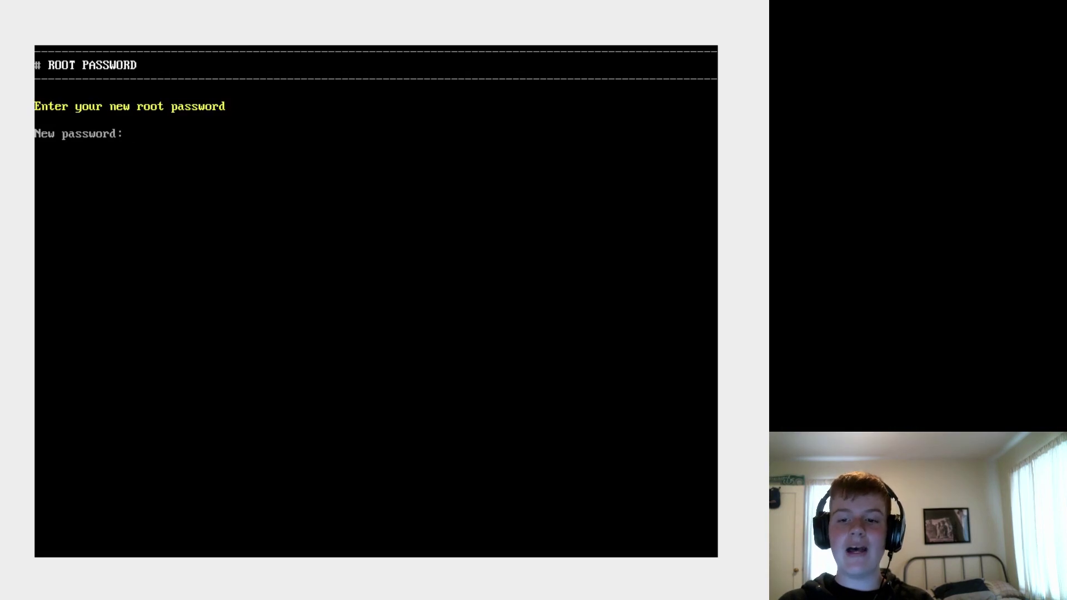
key("Return")
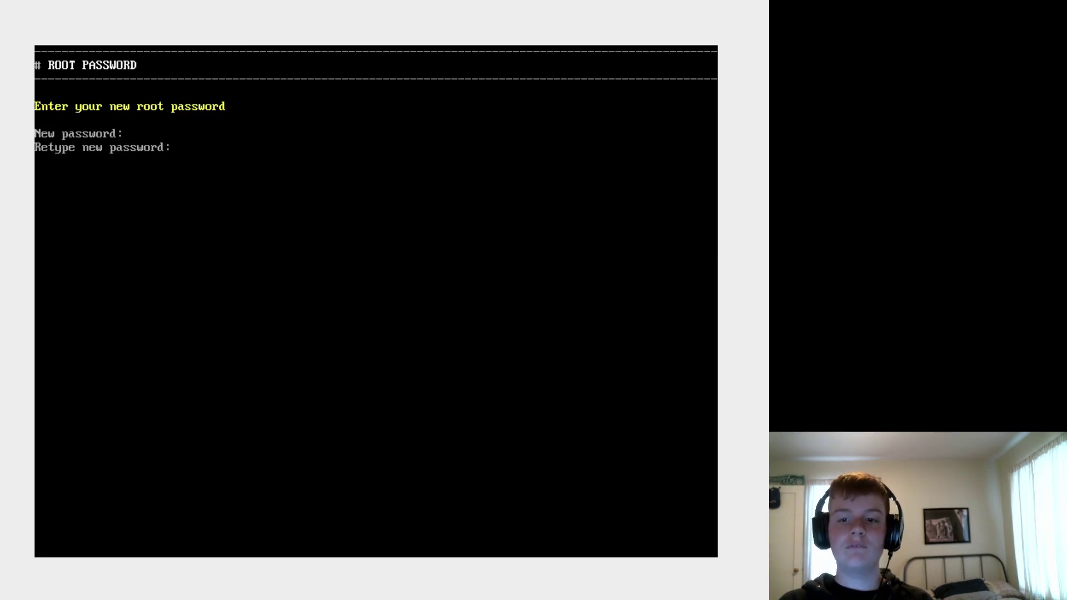
key("Return")
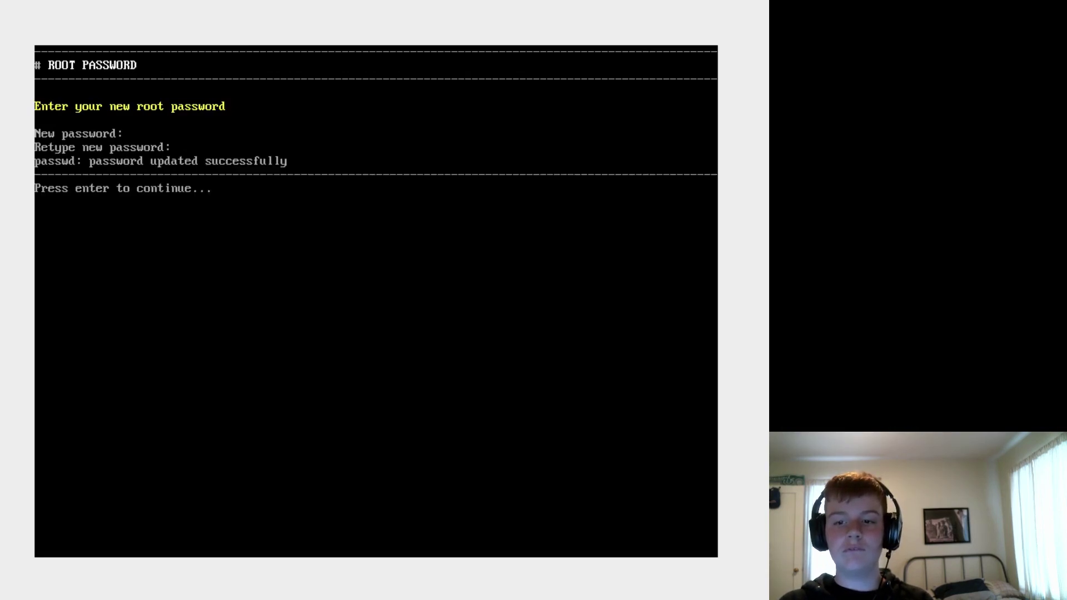
key("Return")
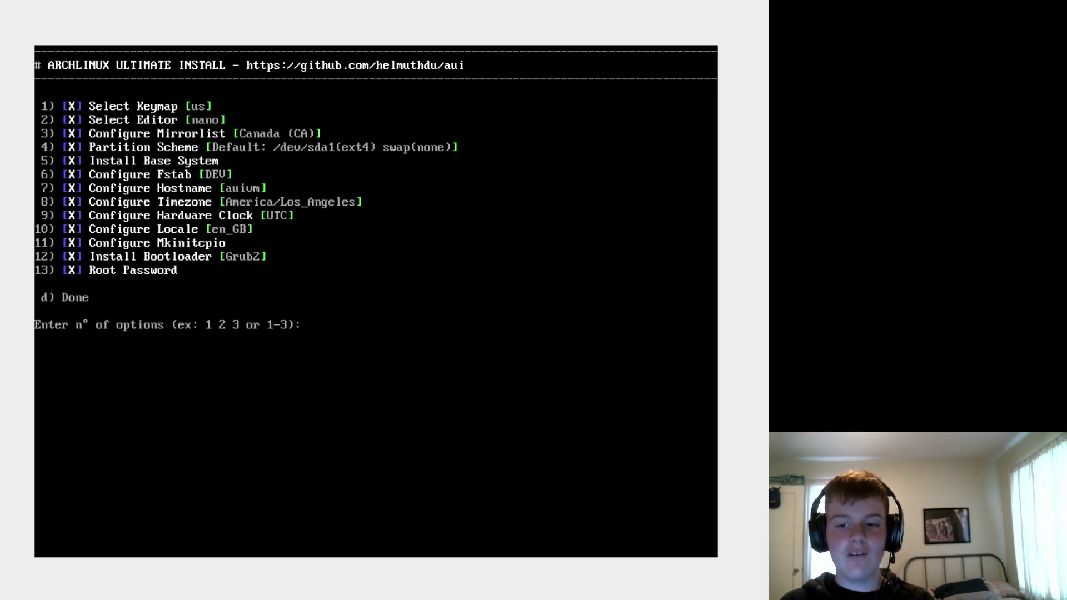
- Finish the AUI installation and confirm rebooting the system
type("d")
key("Return")
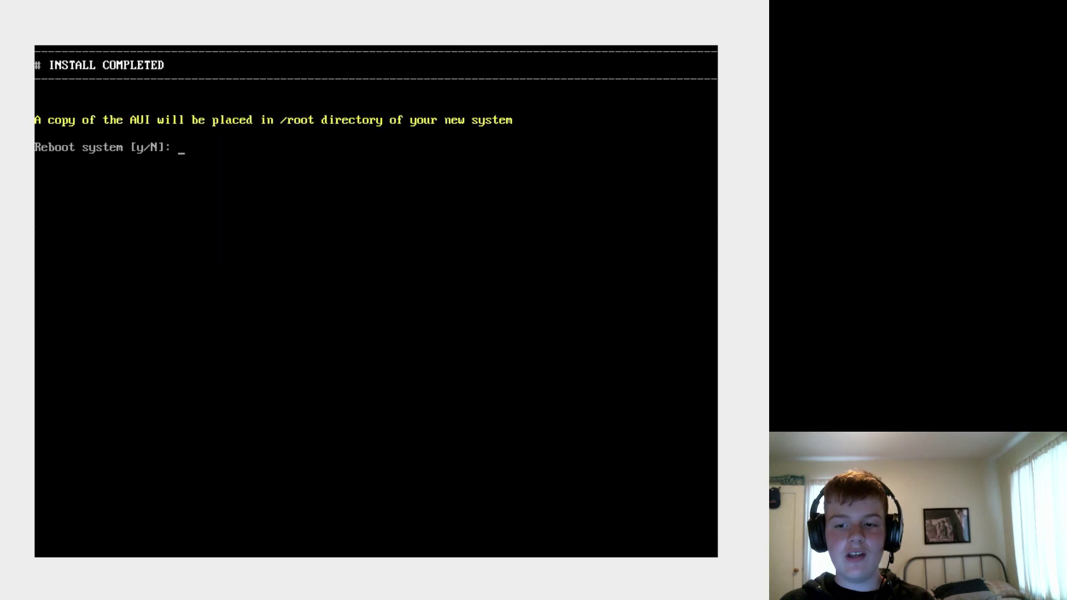
type("y")
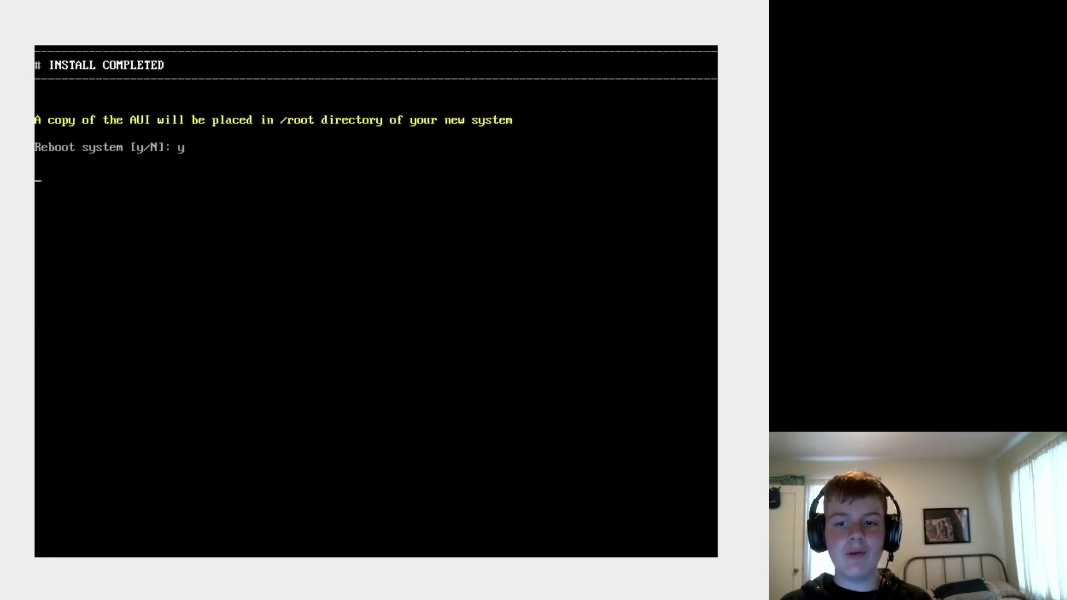
key("Return")
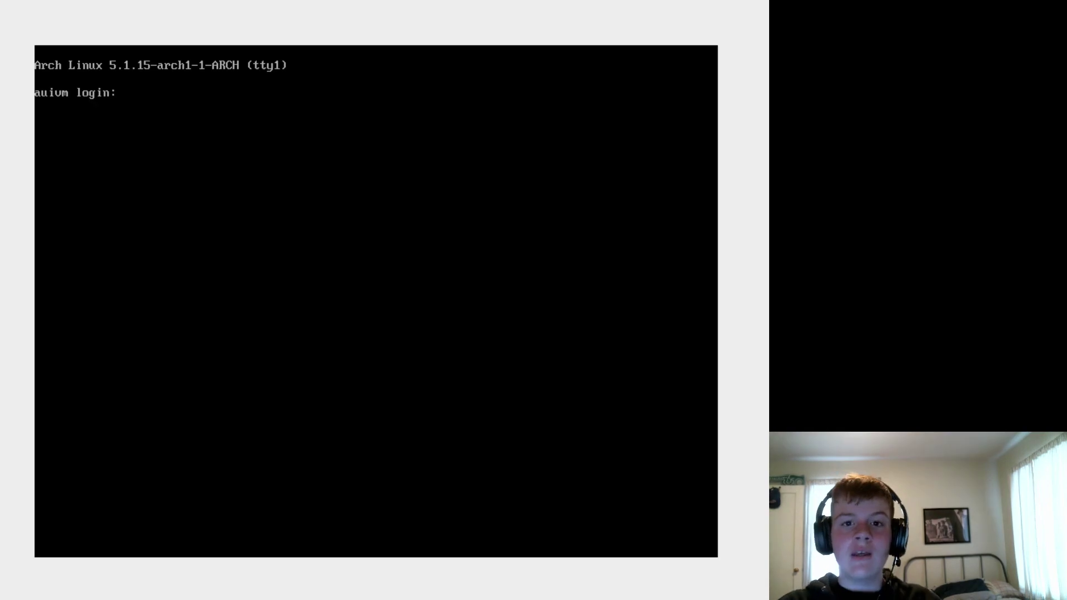
- Log in as root and clear the console screen
type("root")
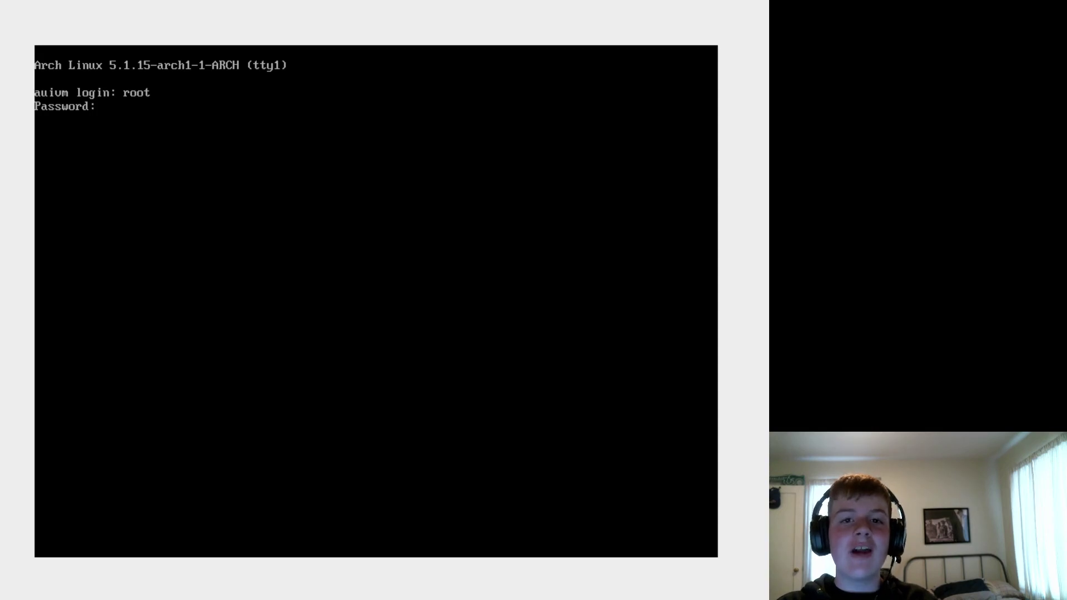
key("Return")
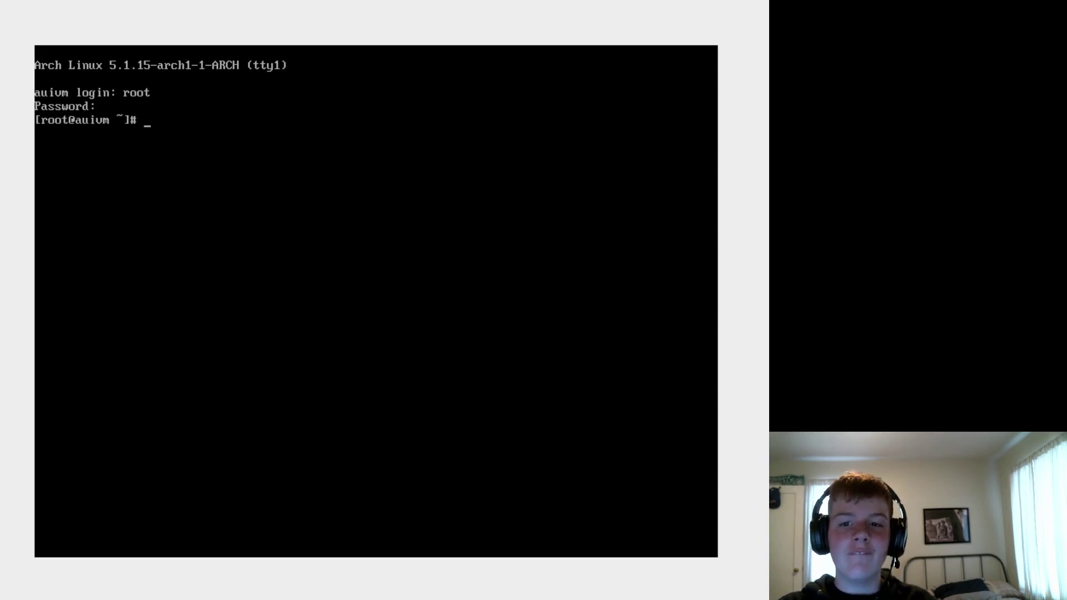
key("ctrl+l")
- Enter the helmuthdu-aui-1e9ee5d folder and run ./lilo past its welcome screen
type("cd h")
key("Tab")
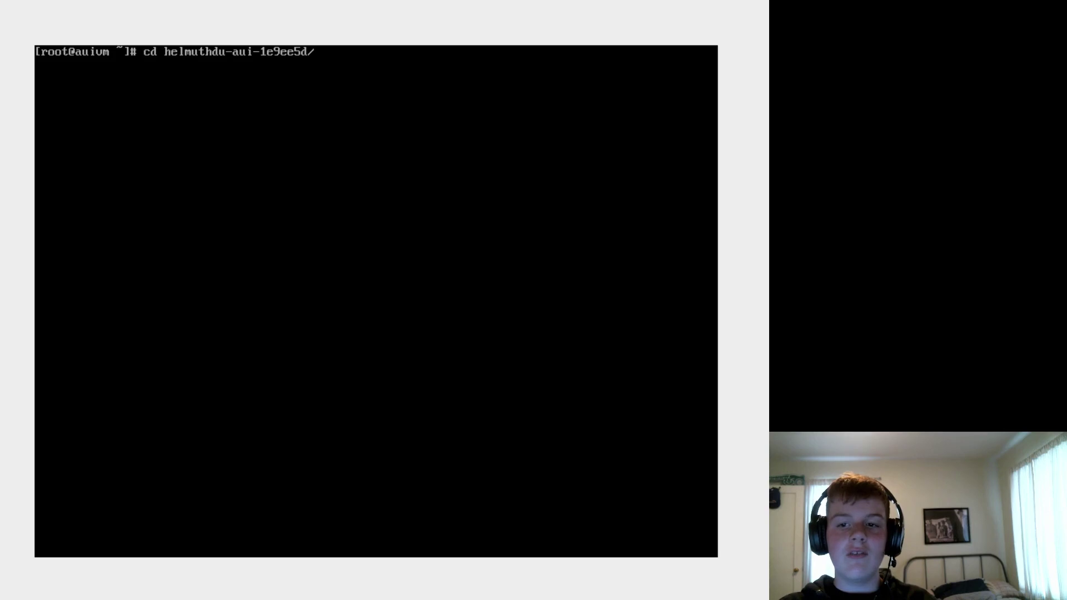
key("Return")
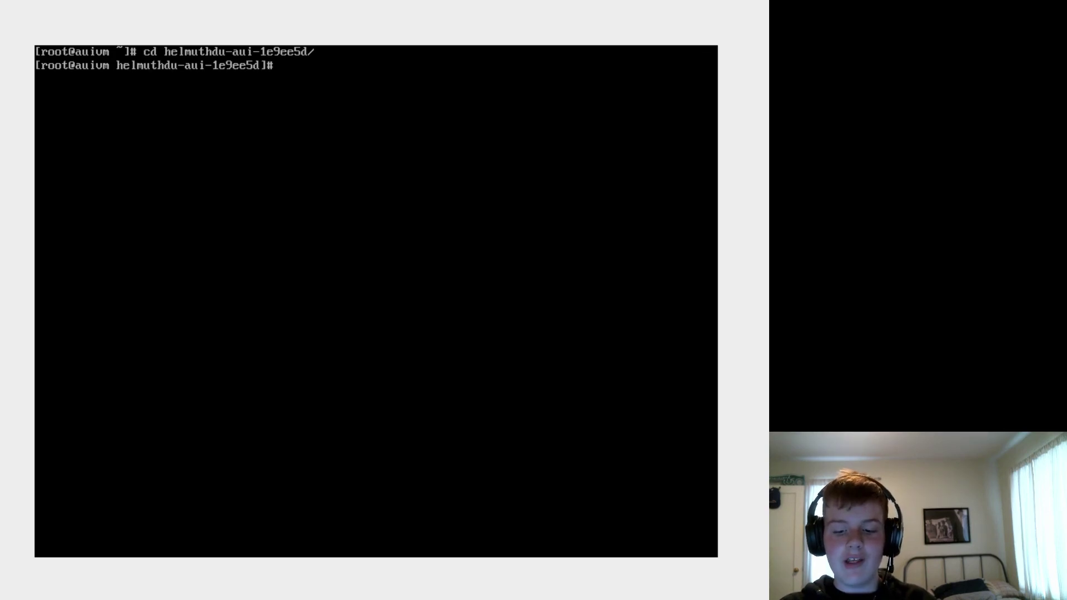
type("./lilo")
key("Return")
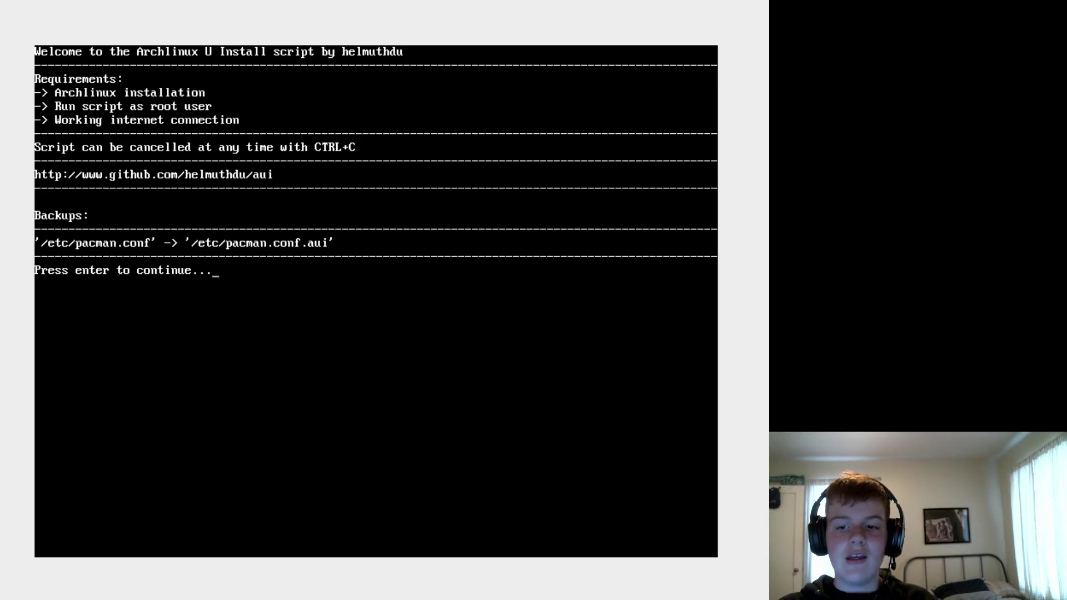
key("Return")
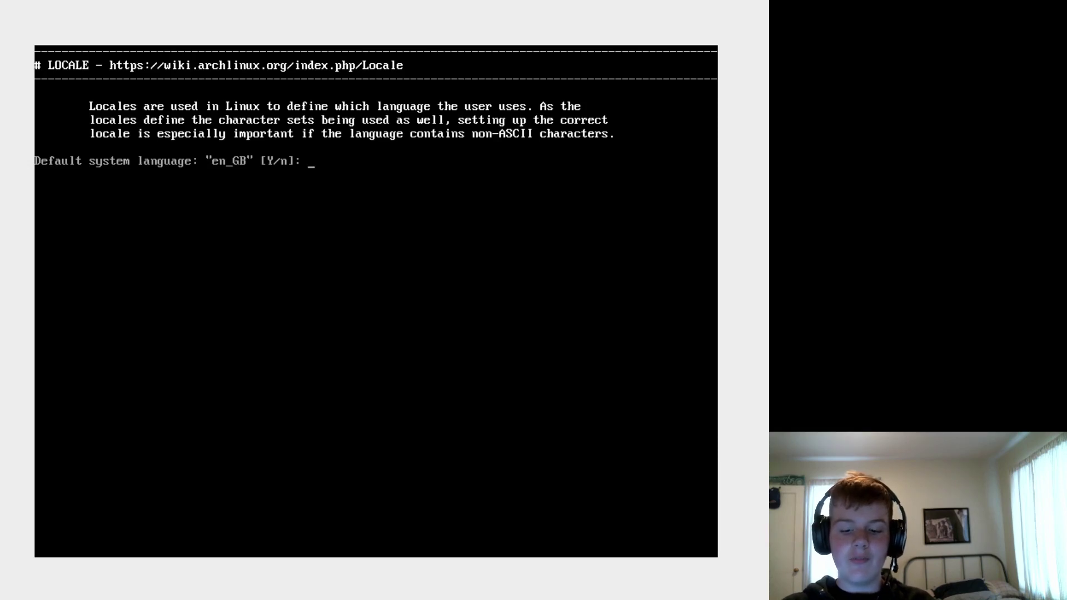
- Keep en_GB as default language and start a new user with its username
type("y")
key("Return")
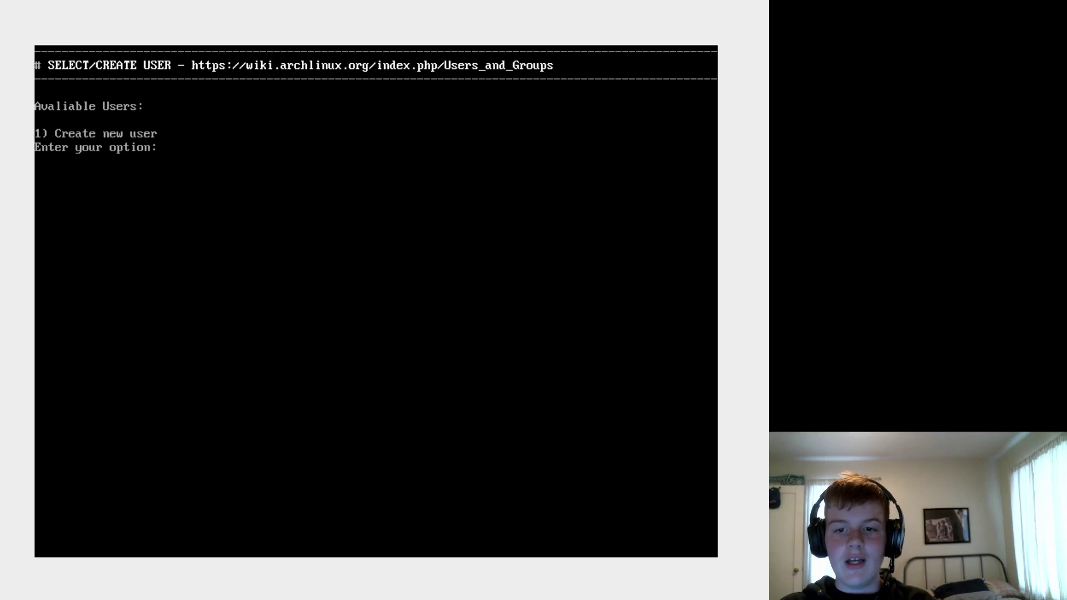
type("1")
key("Return")
type("pizzalovin")
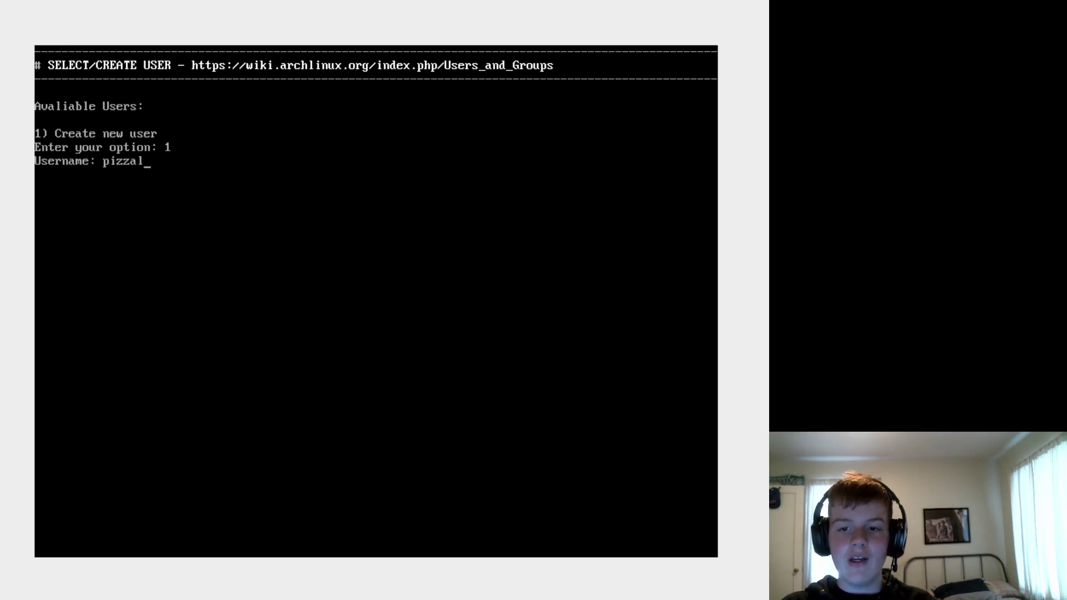
key("BackSpace")
key("BackSpace")
key("BackSpace")
key("BackSpace")
key("BackSpace")
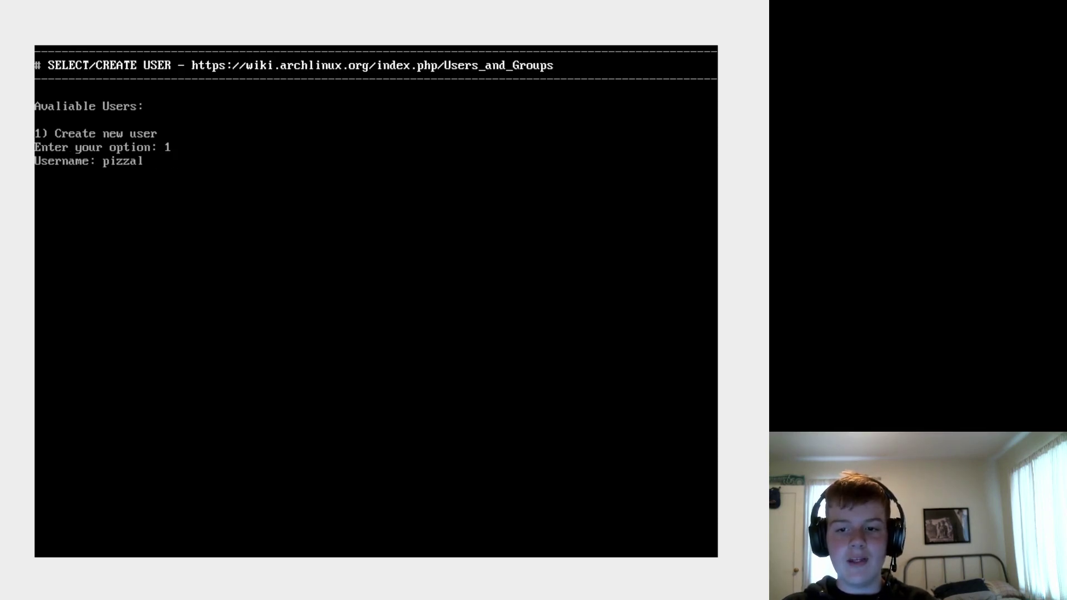
key("Return")
- Fill in the user's full name, office 'My room', blank phones, and a password
type("P")
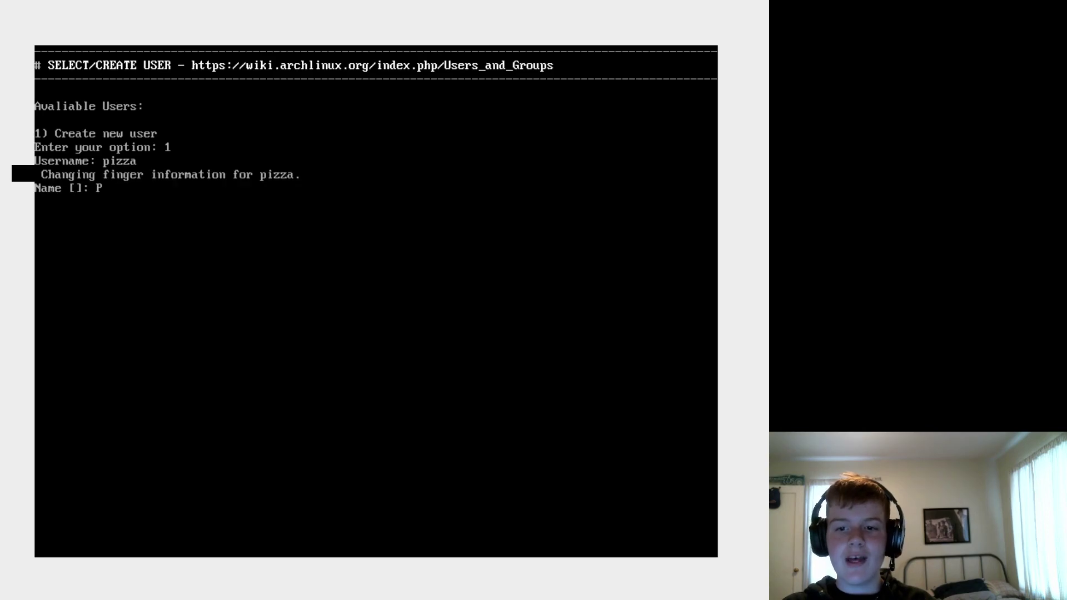
key("BackSpace")
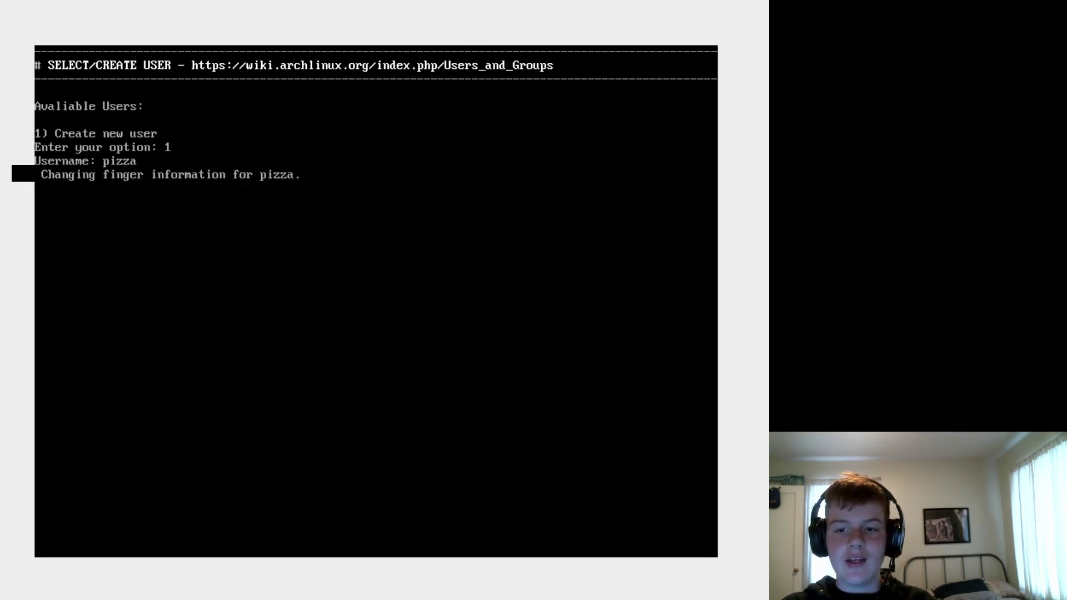
type("PizzaLovingN")
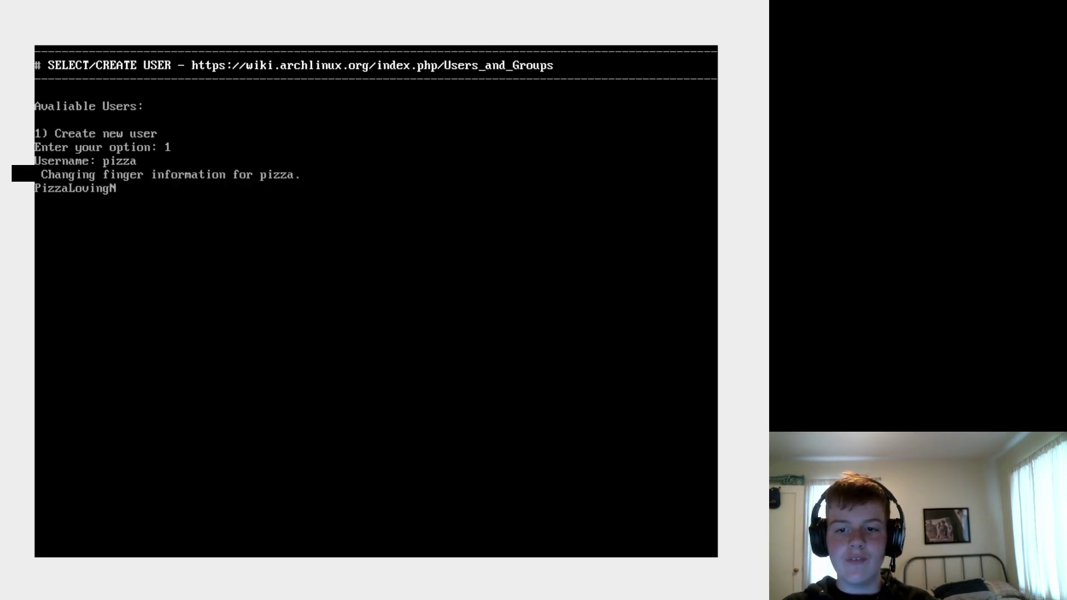
type("erd")
key("Return")
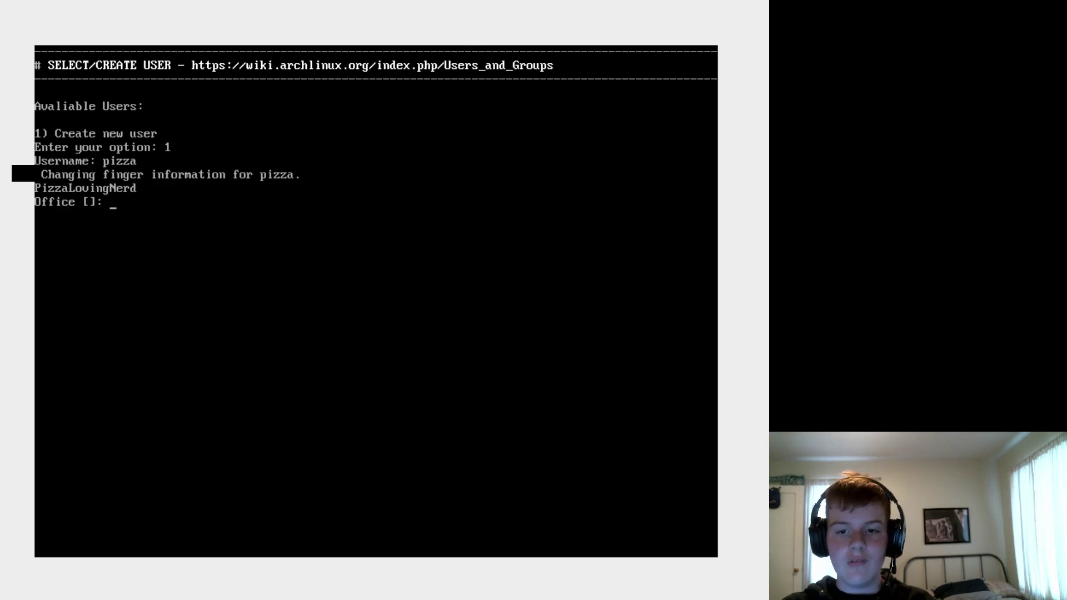
type("My room")
key("Return")
key("Return")
key("Return")
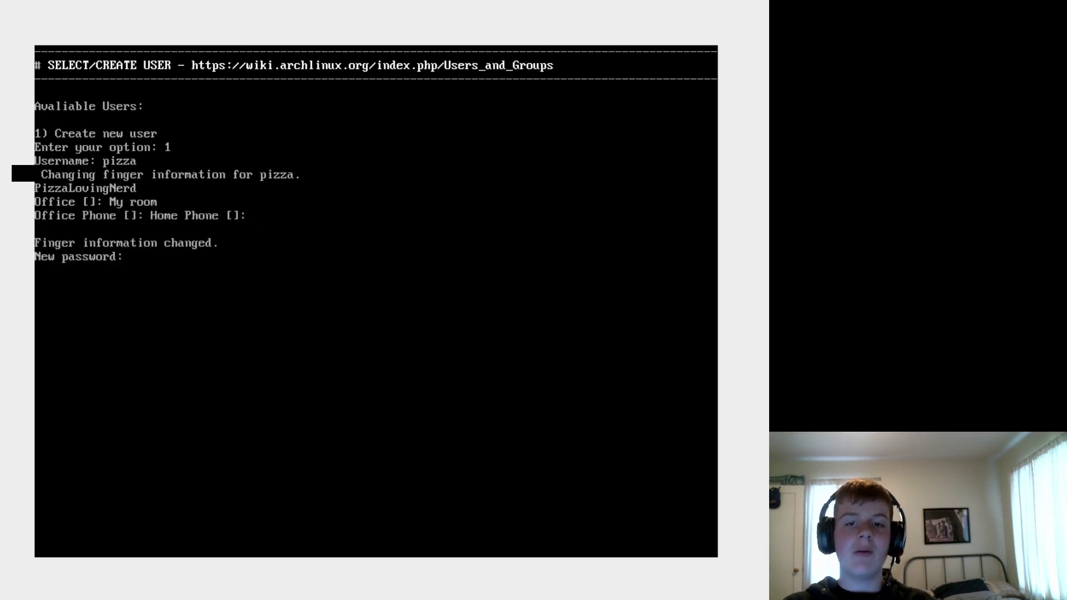
key("Return")
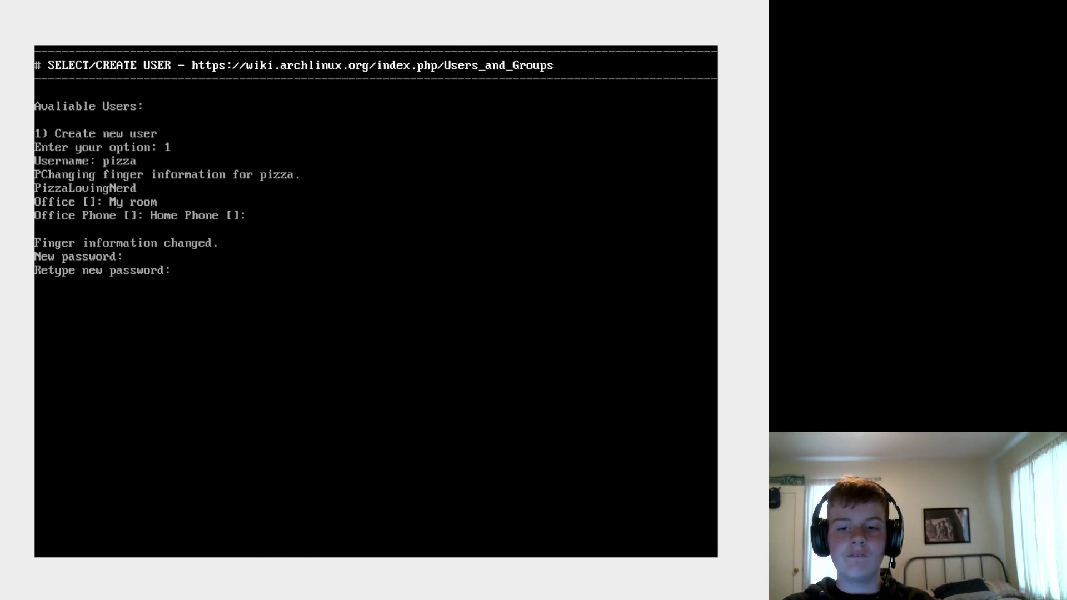
key("Return")
key("Return")
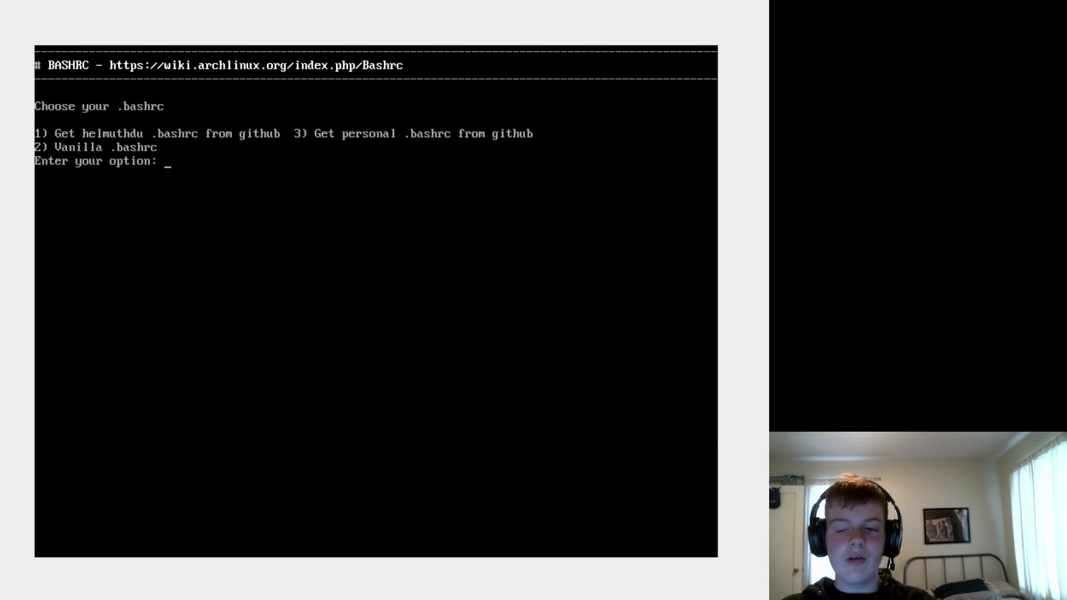
- Pick option 2 for vanilla .bashrc, nano editor and yay, and answer n to Automatic Mode
type("2")
key("Return")
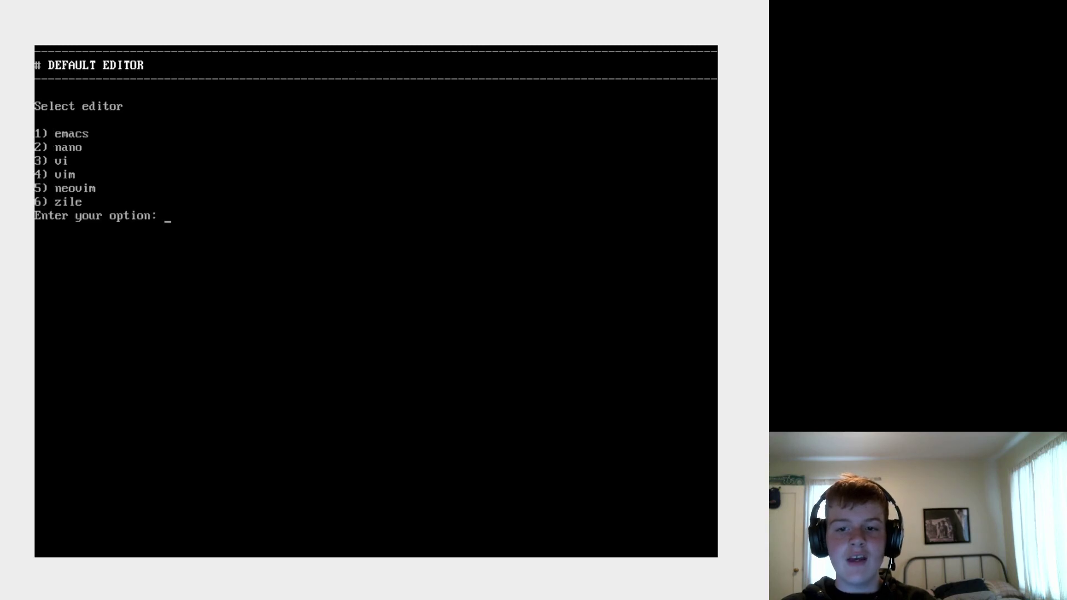
type("2")
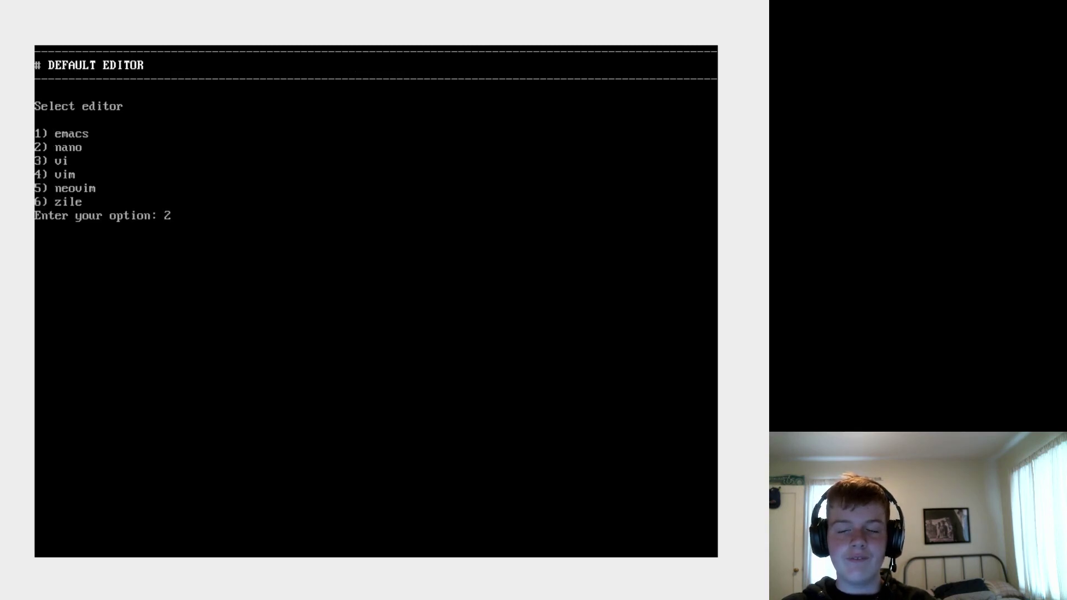
key("Return")
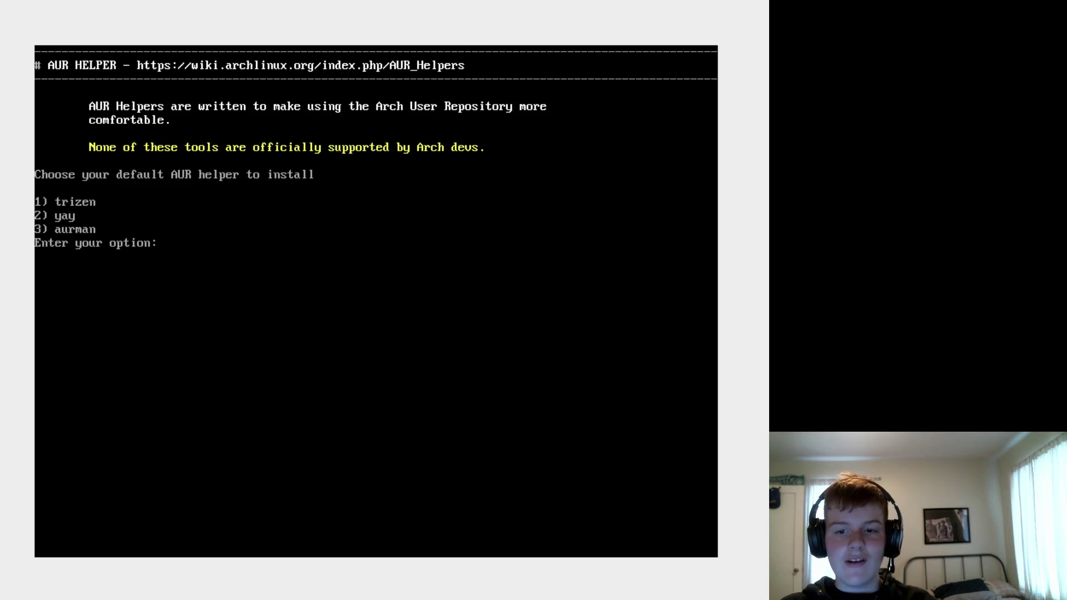
type("2")
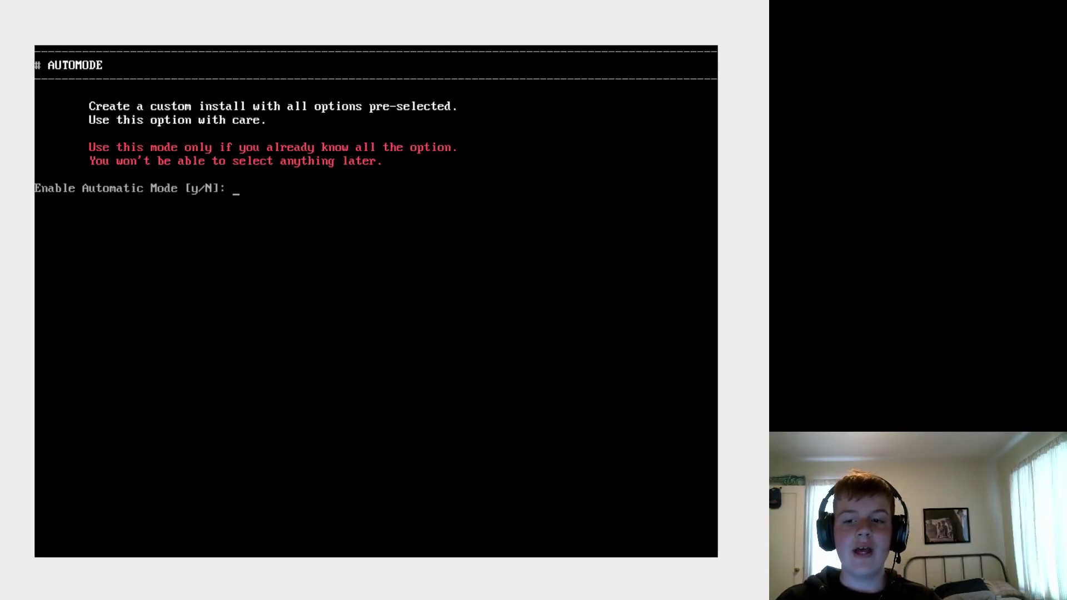
type("n")
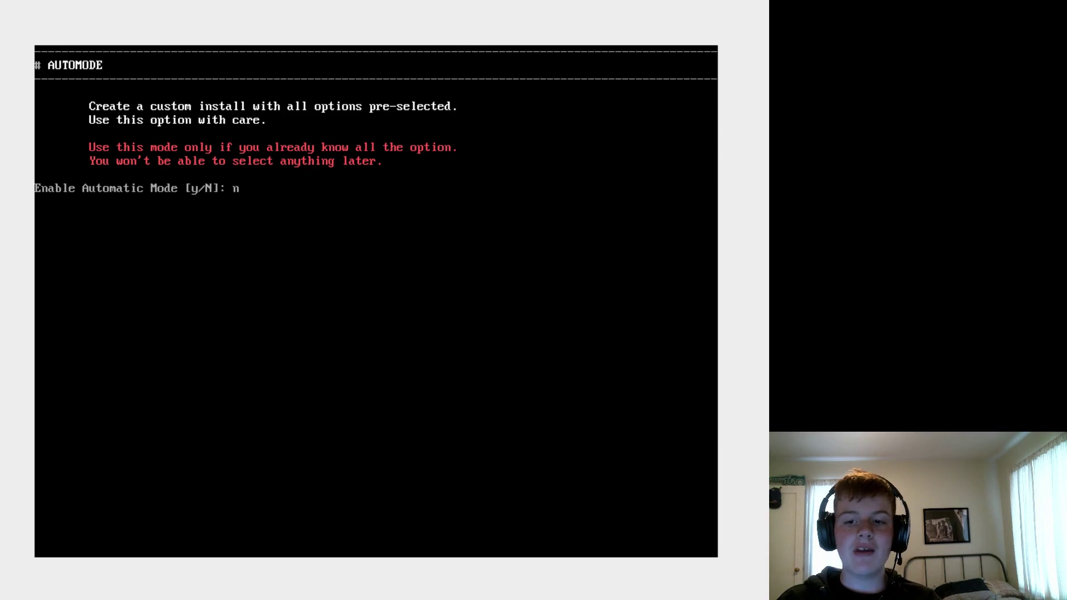
key("Return")
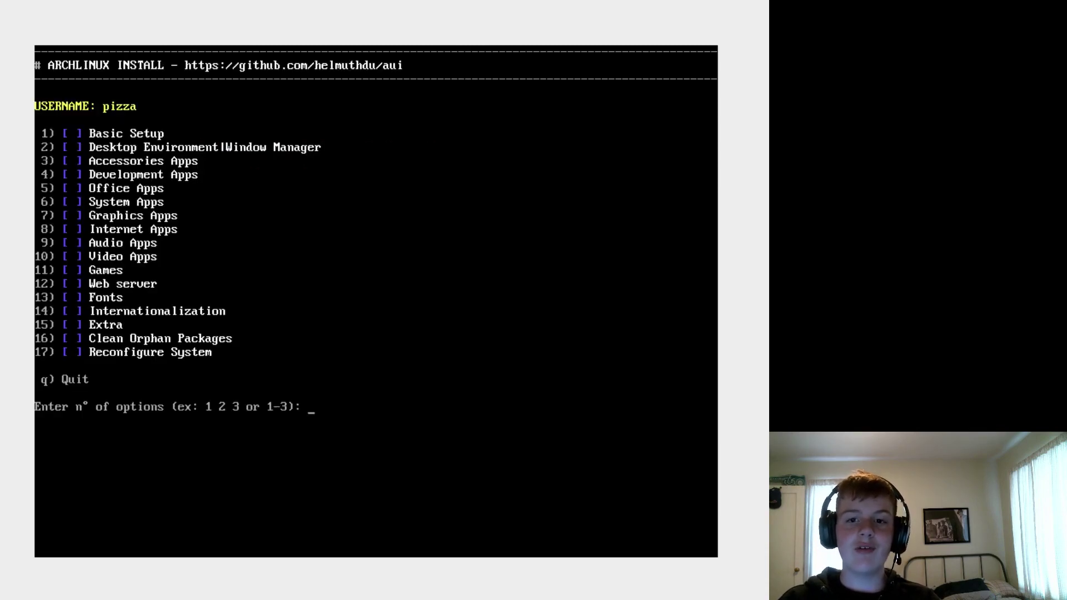
- Start Basic Setup and leave Custom Repositories without adding any repository
type("1")
key("Return")
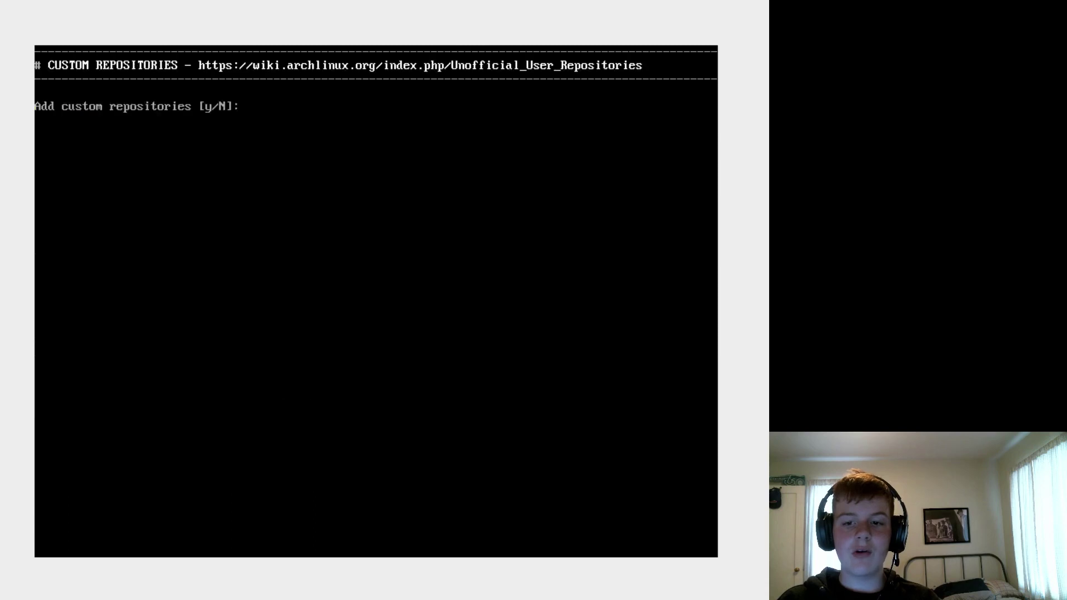
type("y")
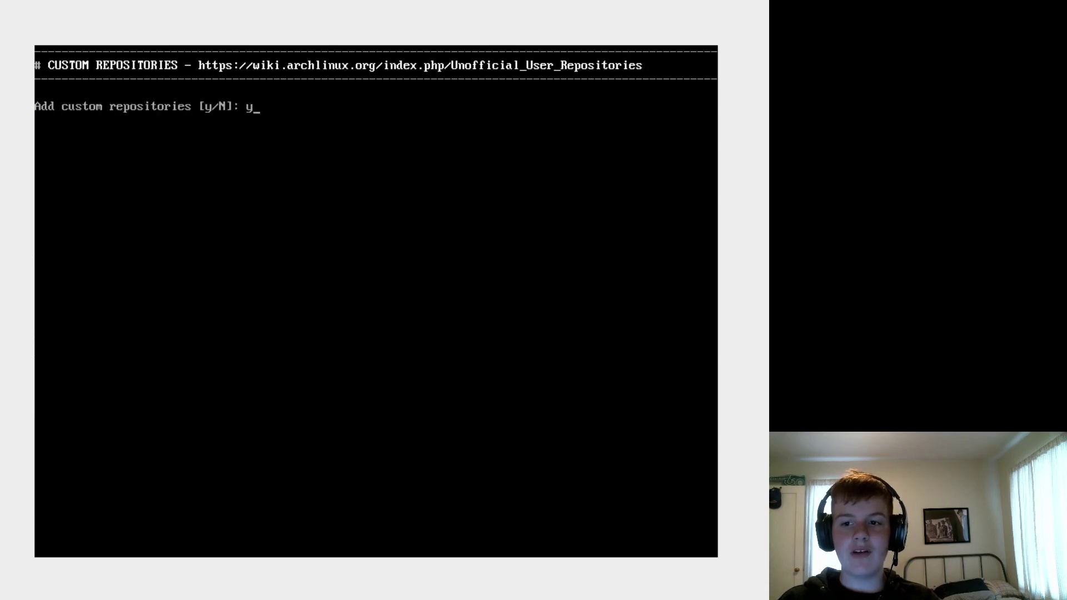
key("Return")
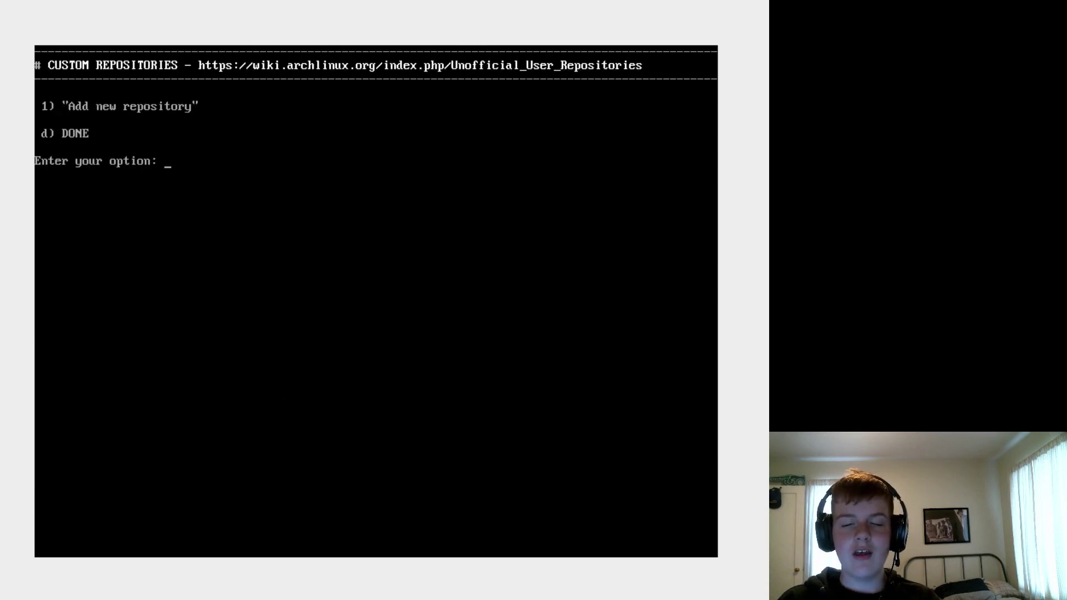
type("d")
key("Return")
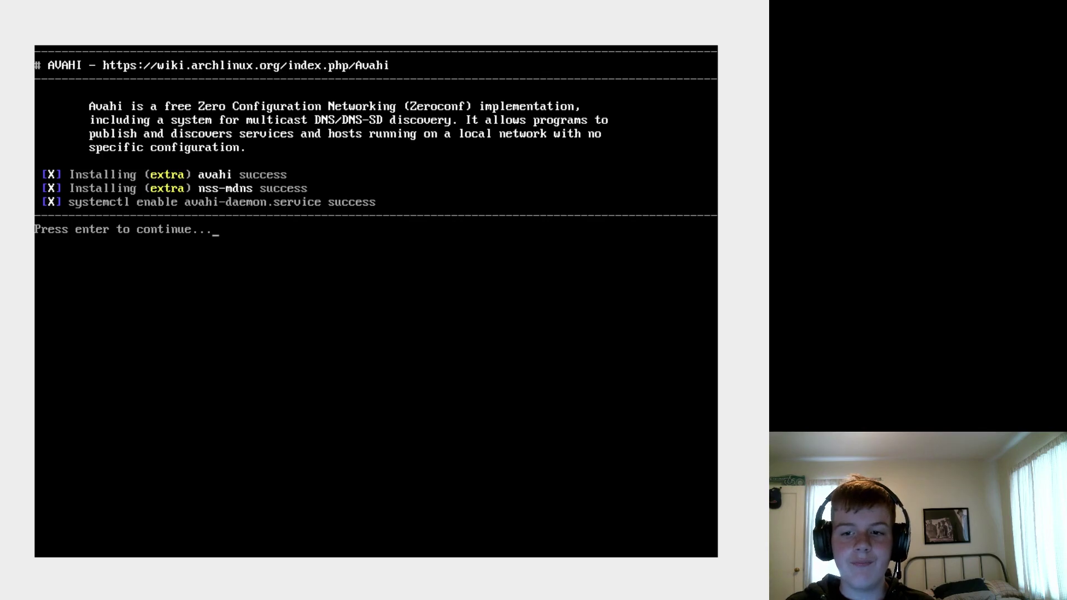
- Continue through the Avahi and ALSA installs, enable Readahead and decline Zram
key("Return")
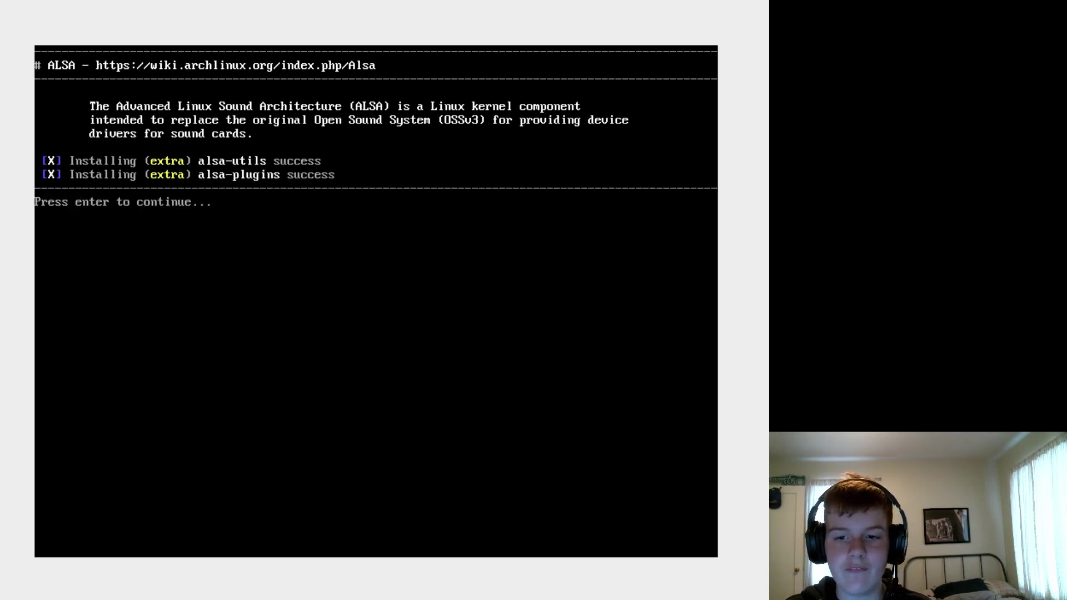
key("Return")
type("y")
key("Return")
key("Return")
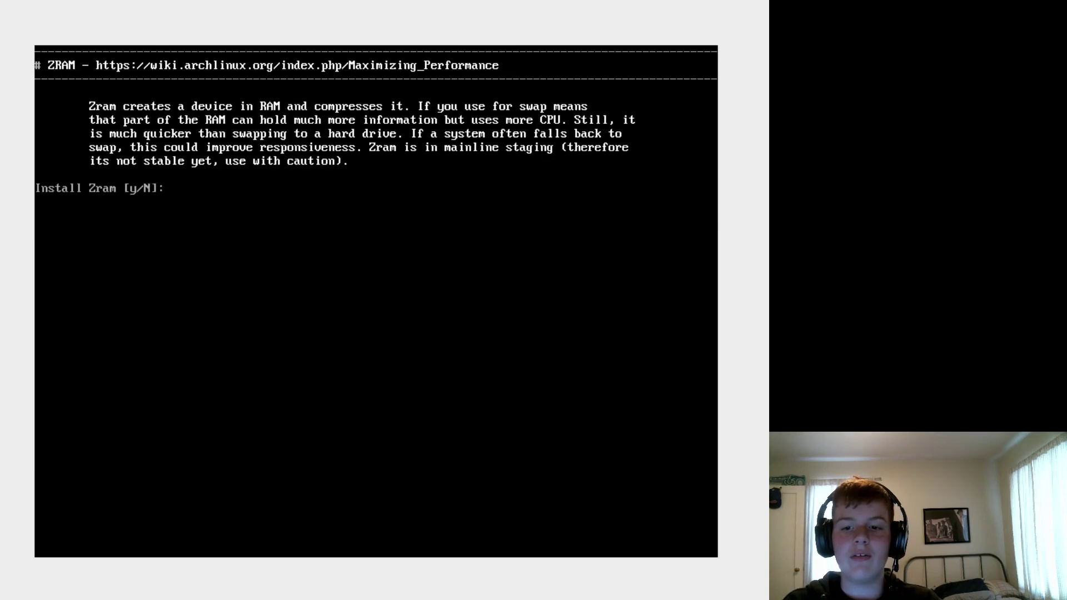
type("n")
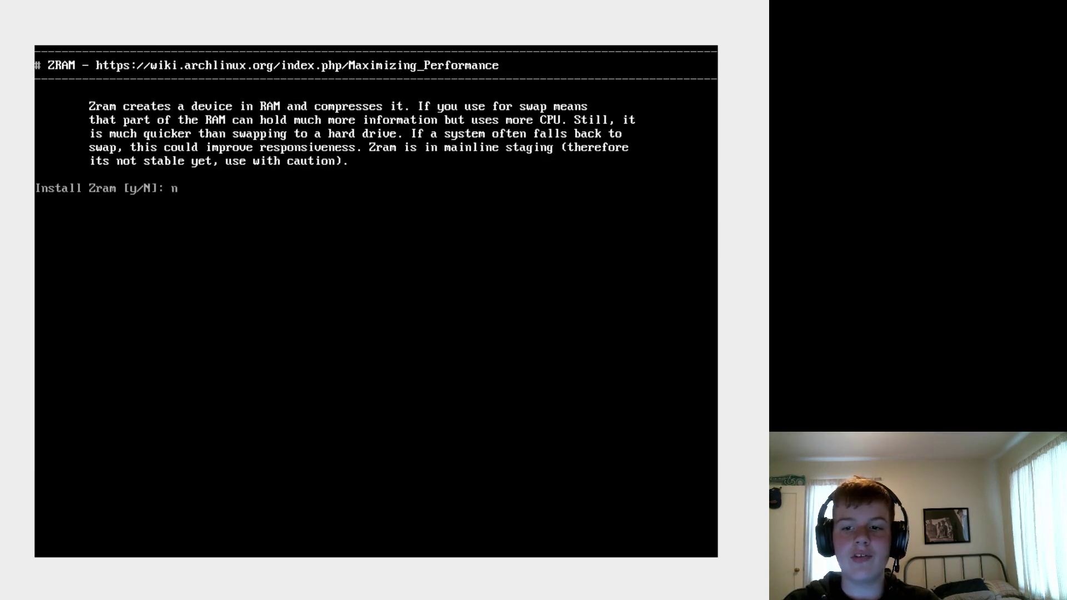
key("Return")
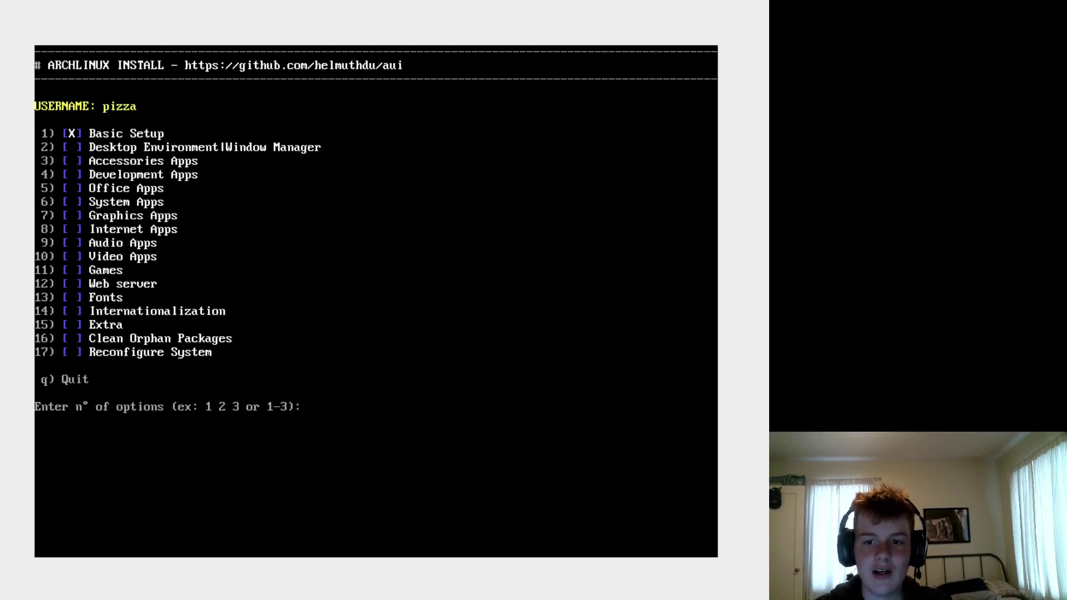
type("2")
key("Return")
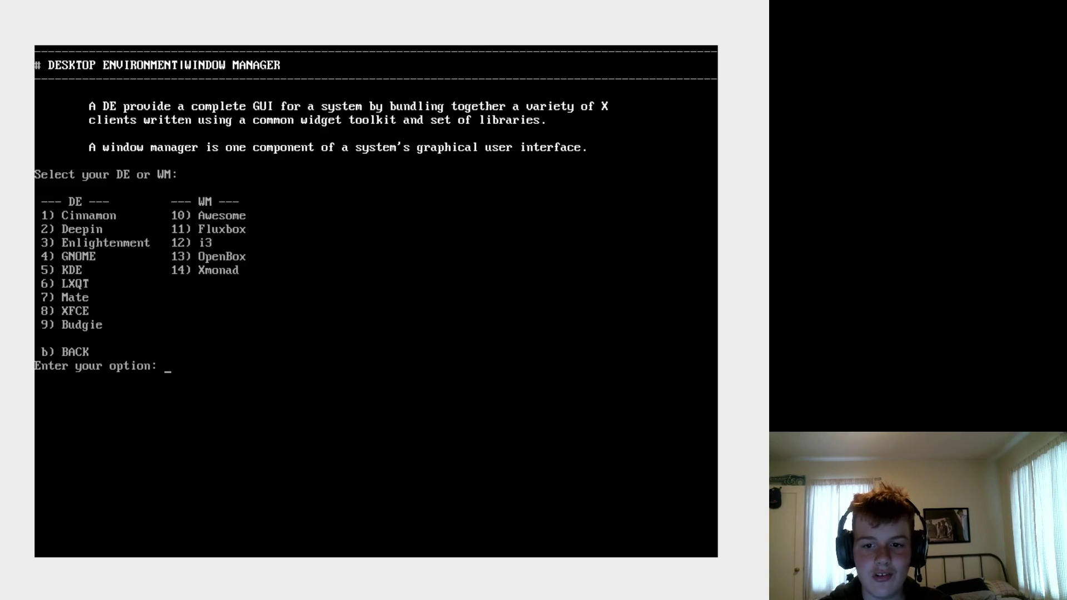
- Choose XFCE with the LightDM login manager, skipping XFCE themes
type("8")
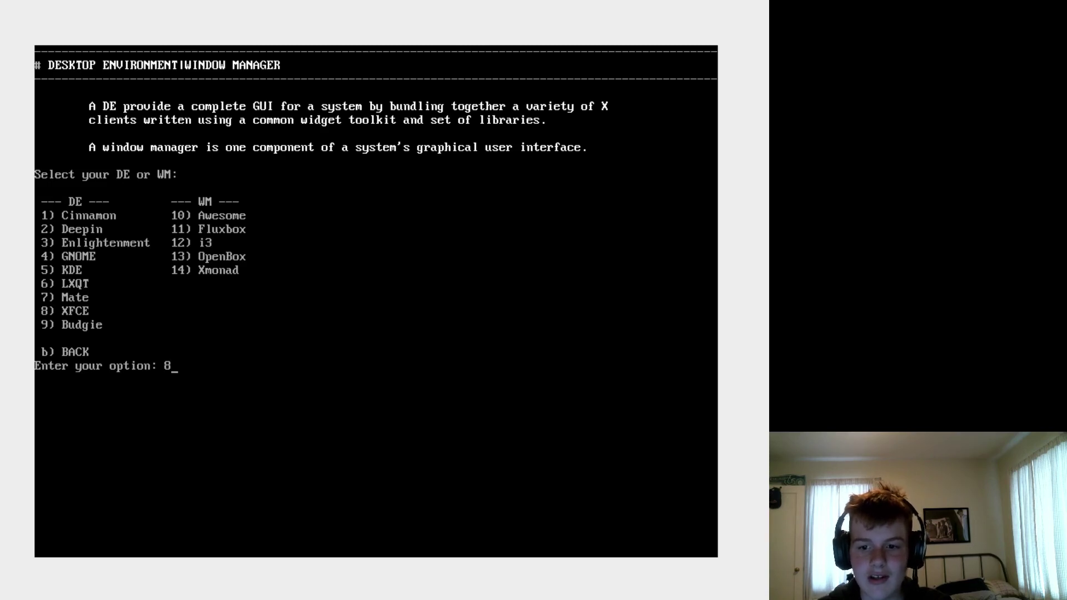
key("Return")
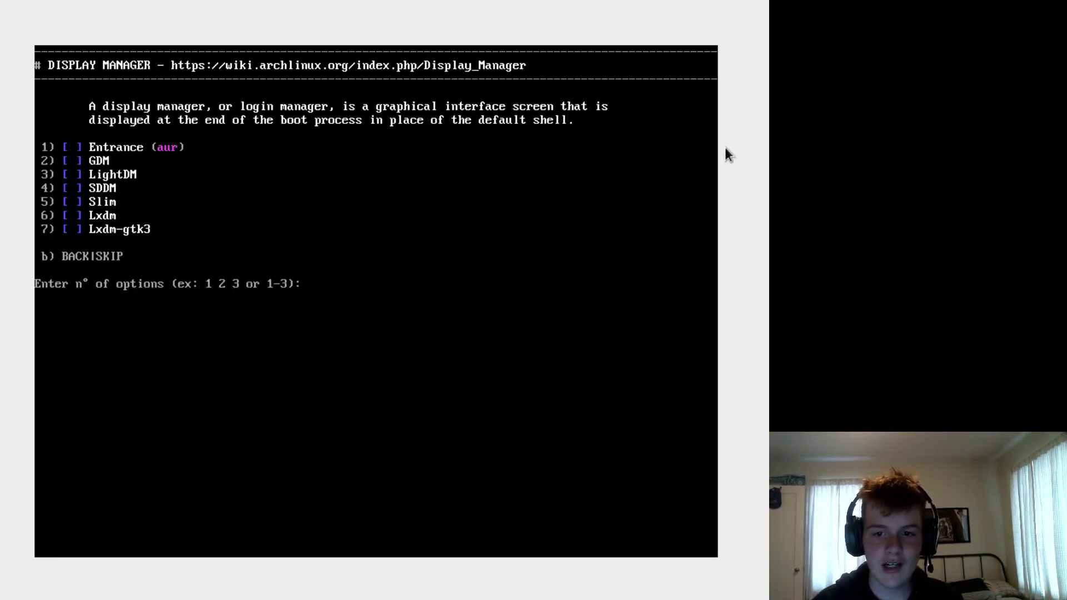
type("3")
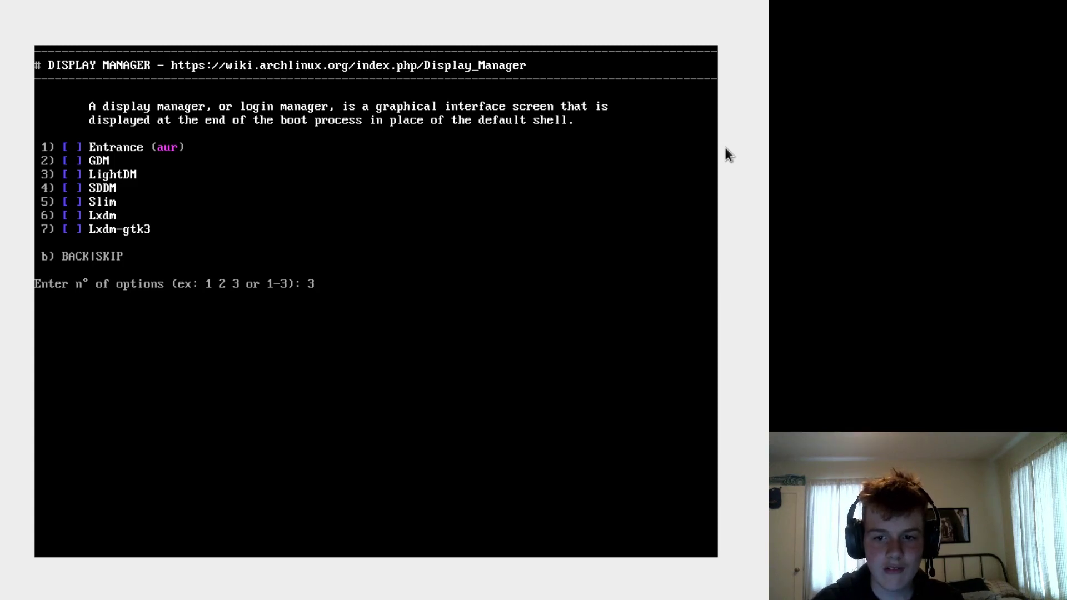
key("Return")
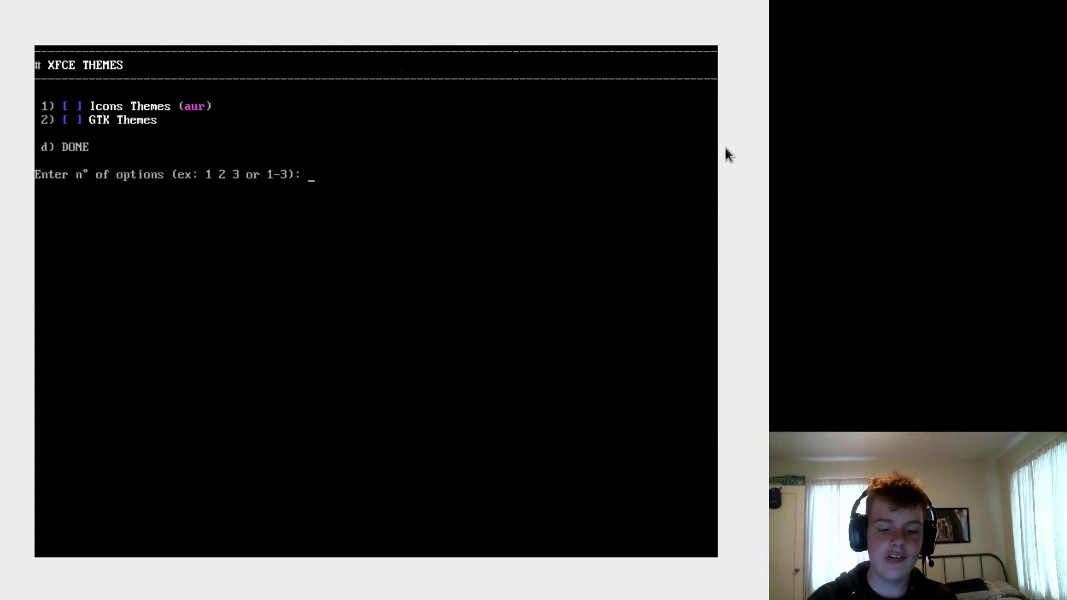
type("d")
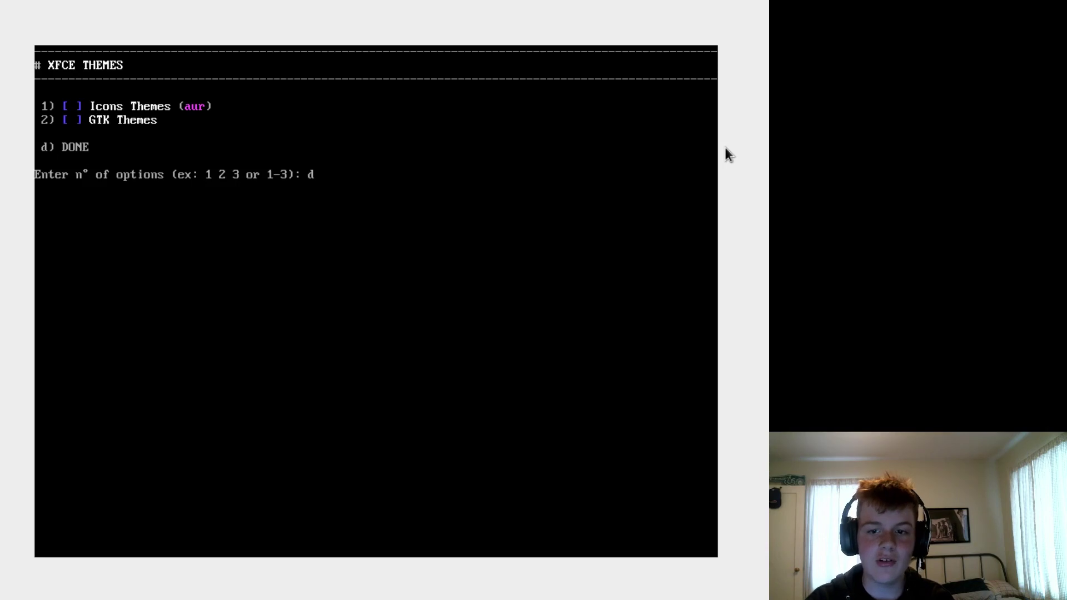
key("Return")
- Install NetworkManager and decline USB 3G modem and Bluetooth support
type("1")
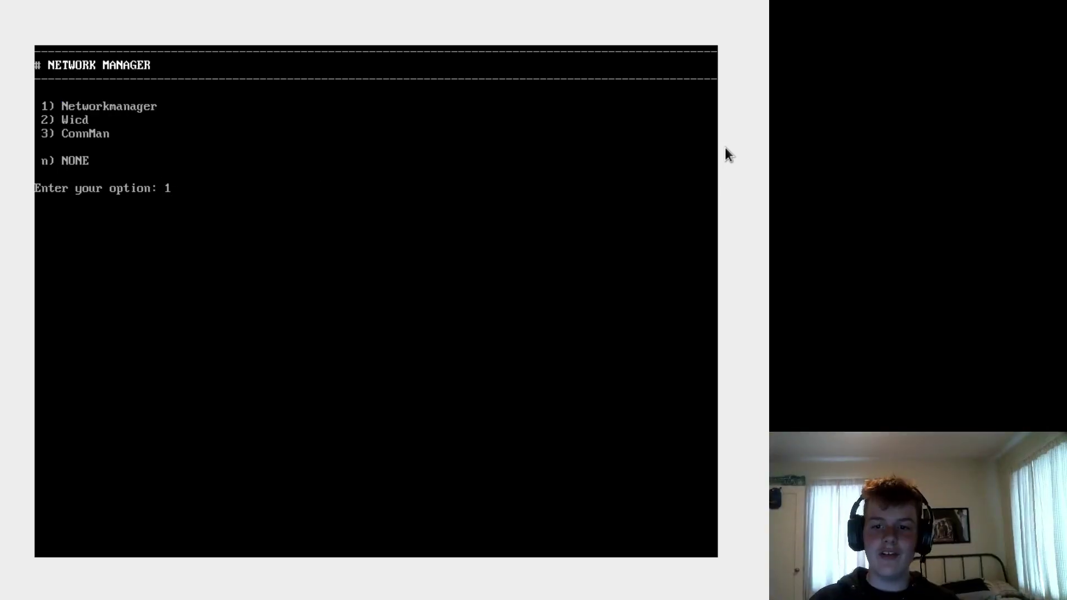
key("Return")
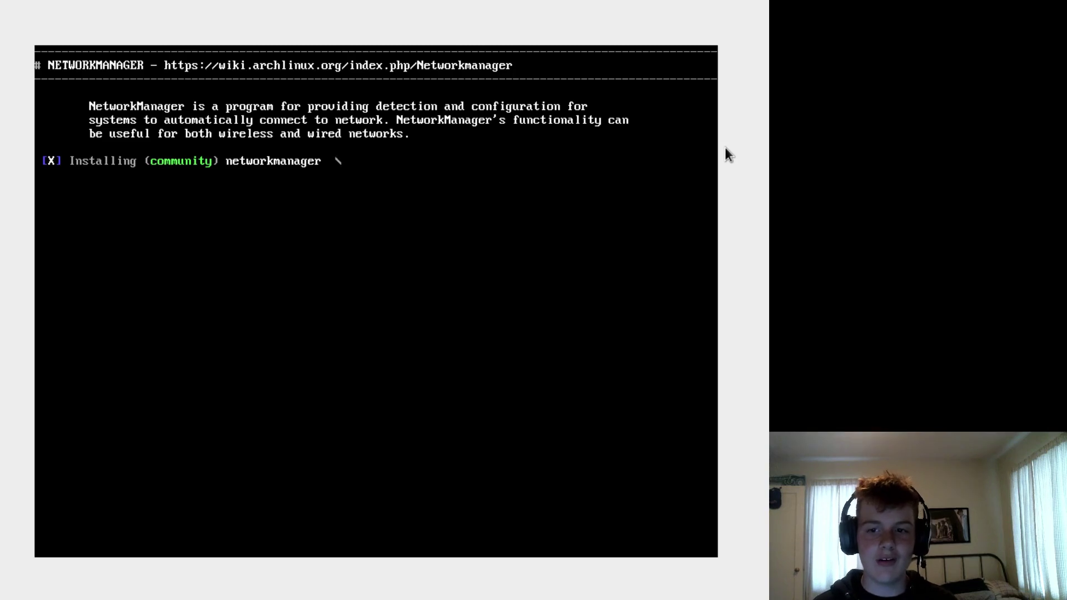
type("n")
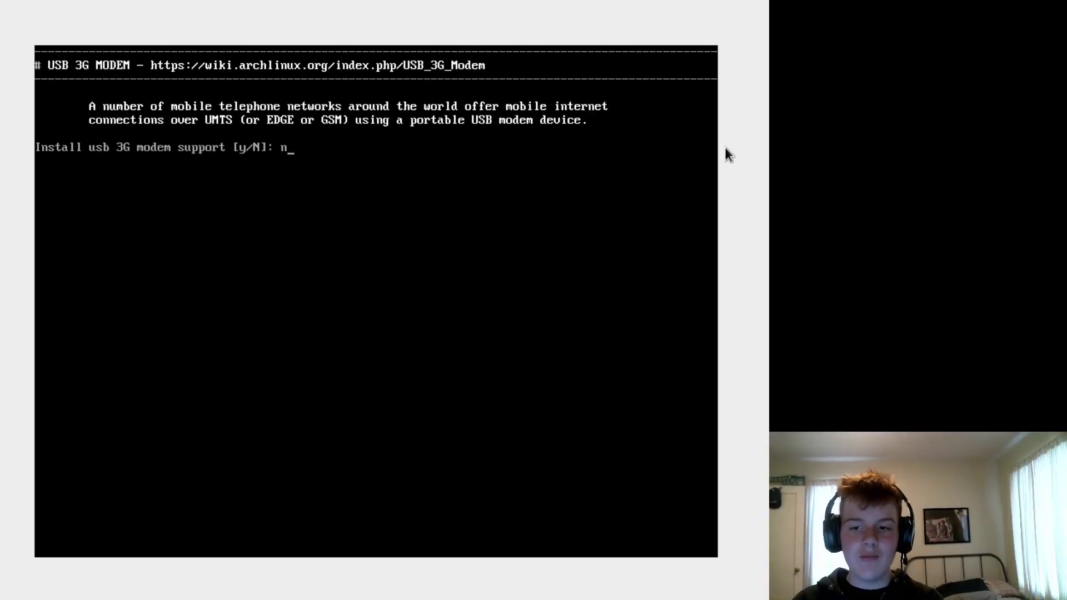
key("Return")
type("n")
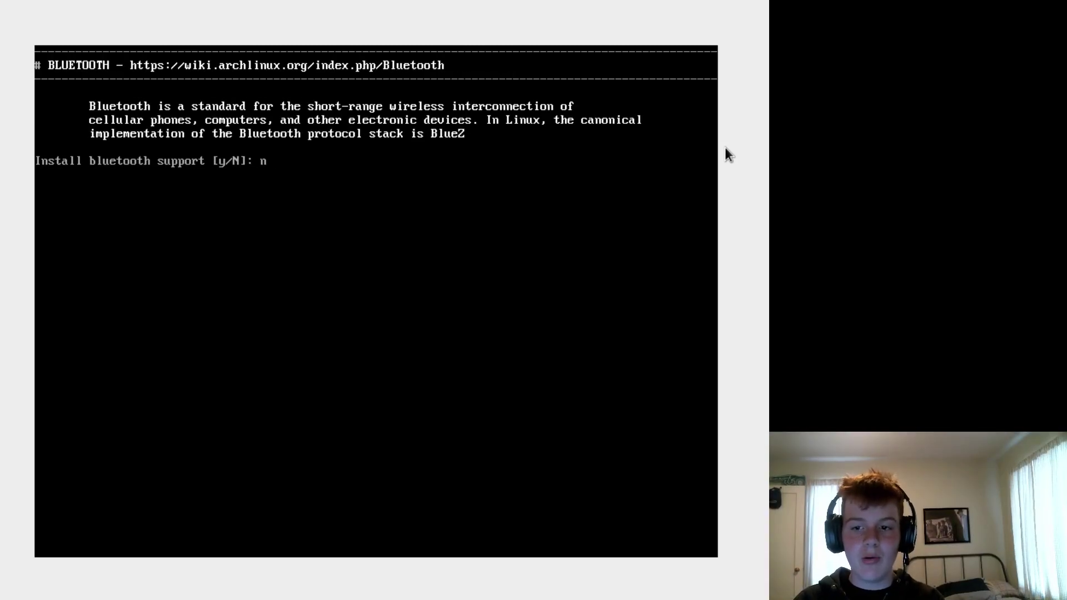
key("Return")
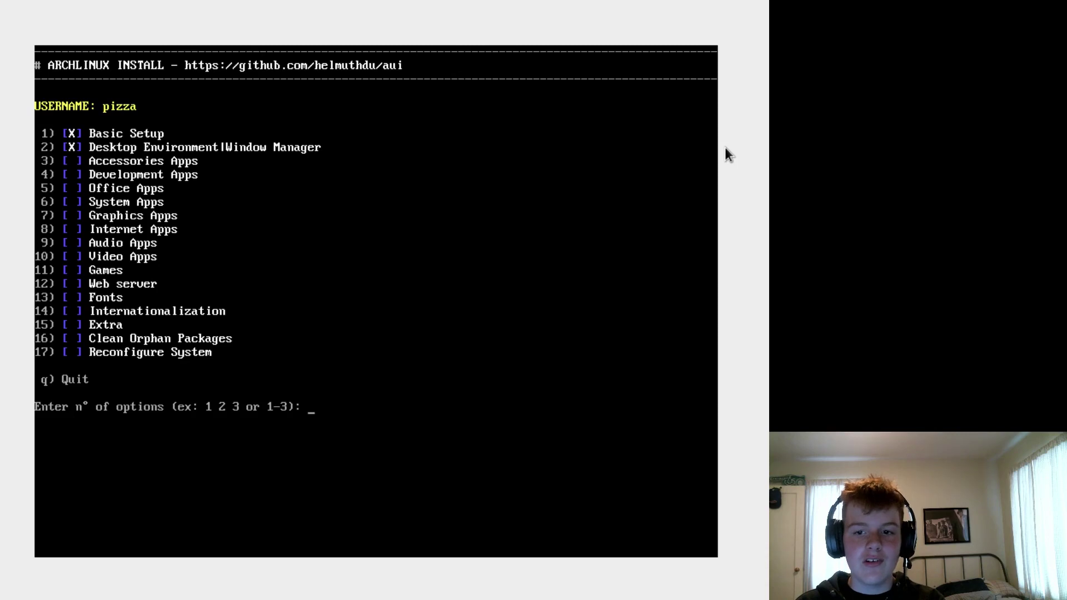
type("3")
key("Return")
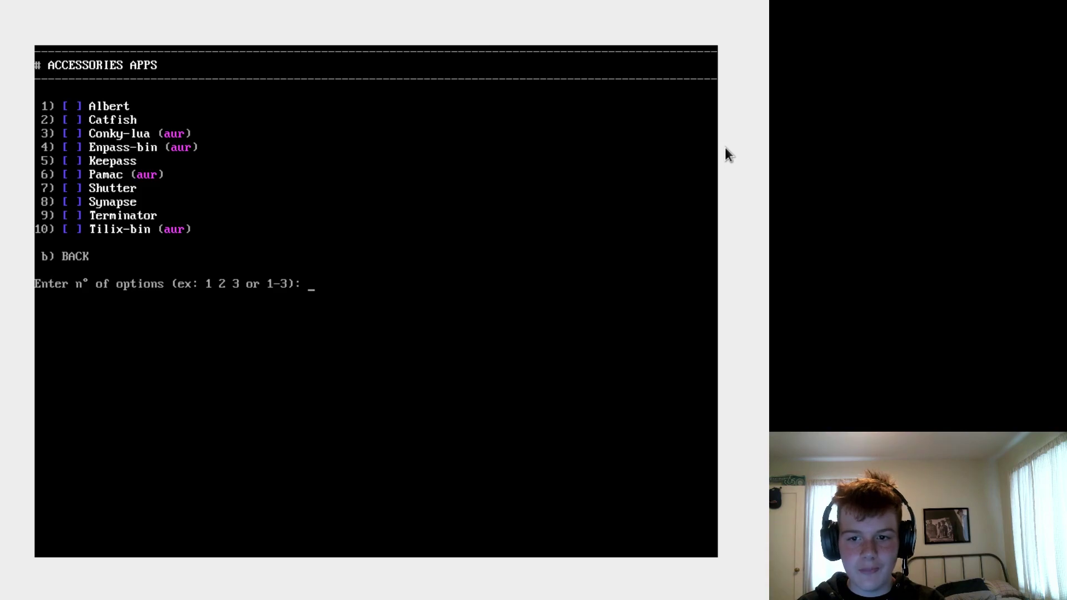
- Enter 6 at the lilo menu's 'Enter n° of options' prompt
type("6")
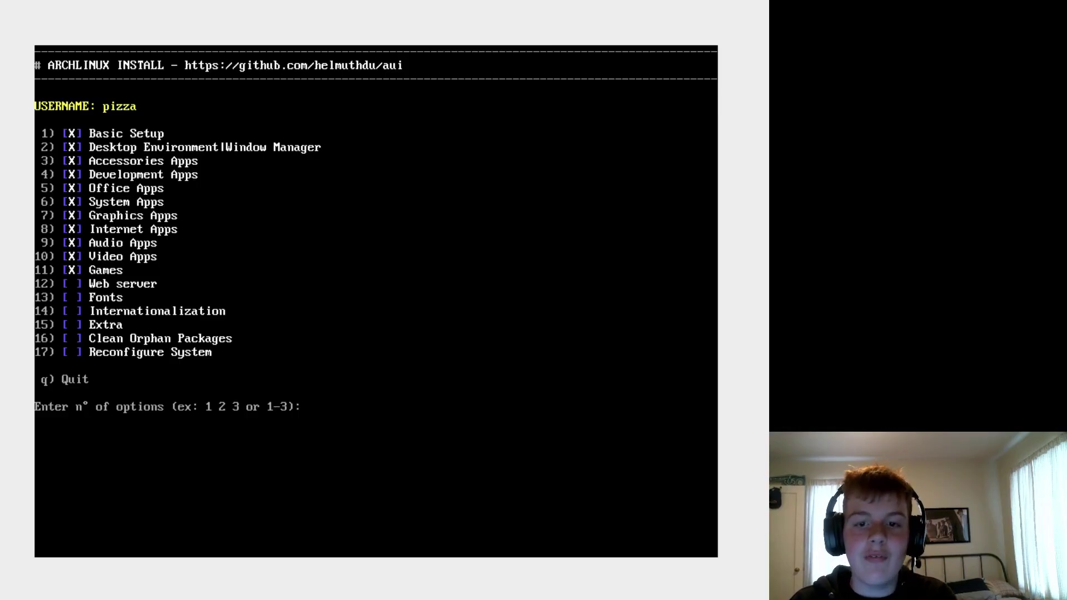
- Open the Web Server options (12) and back out without installing a web stack
type("12")
key("Return")
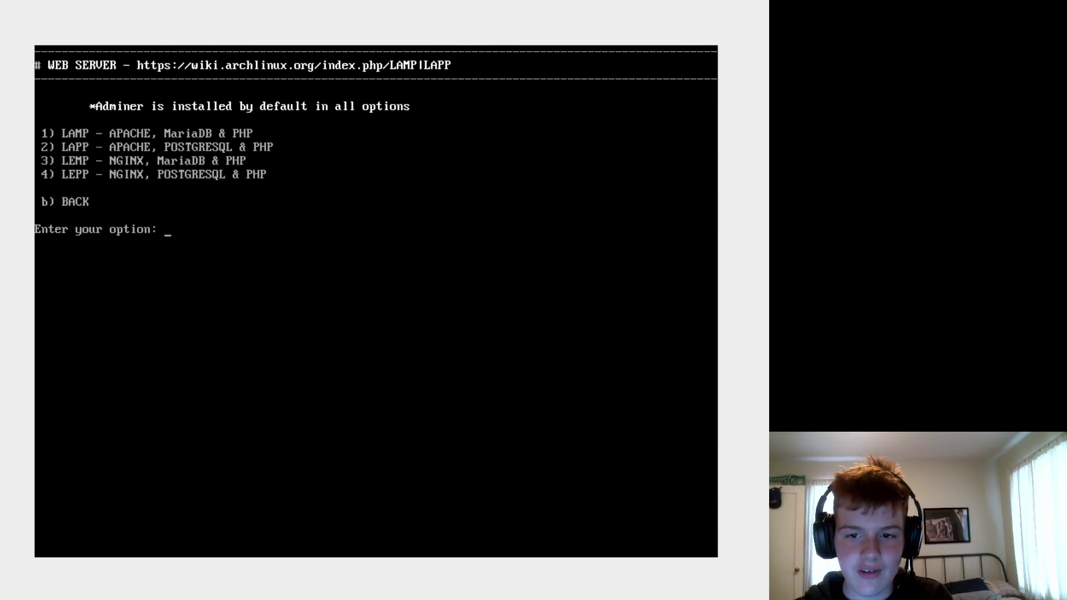
type("b")
key("Return")
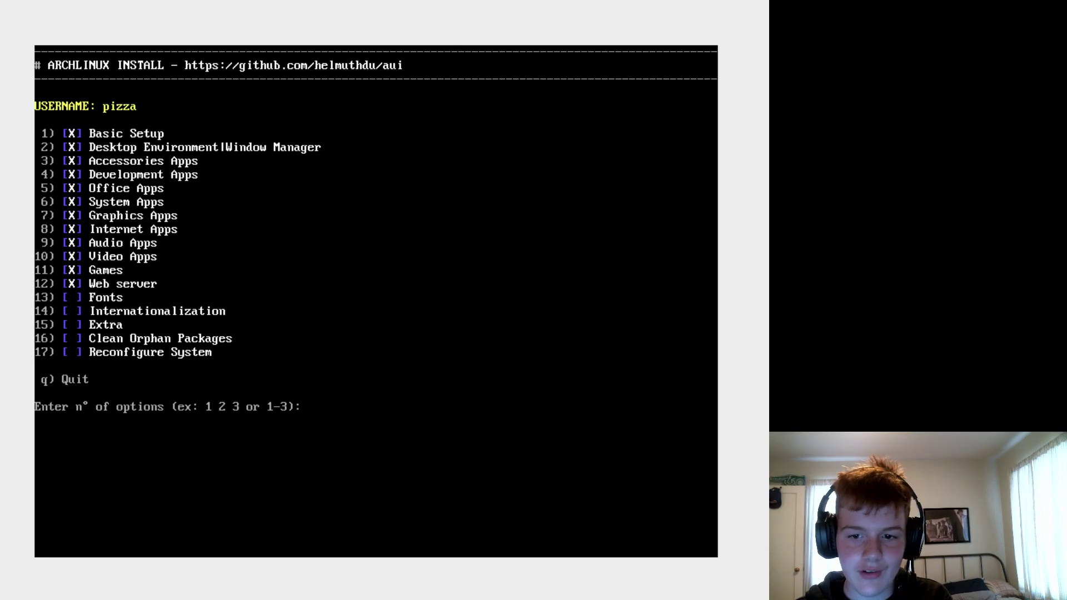
- Install noto-fonts-cjk (option 10) from the Fonts category
type("13")
key("Return")
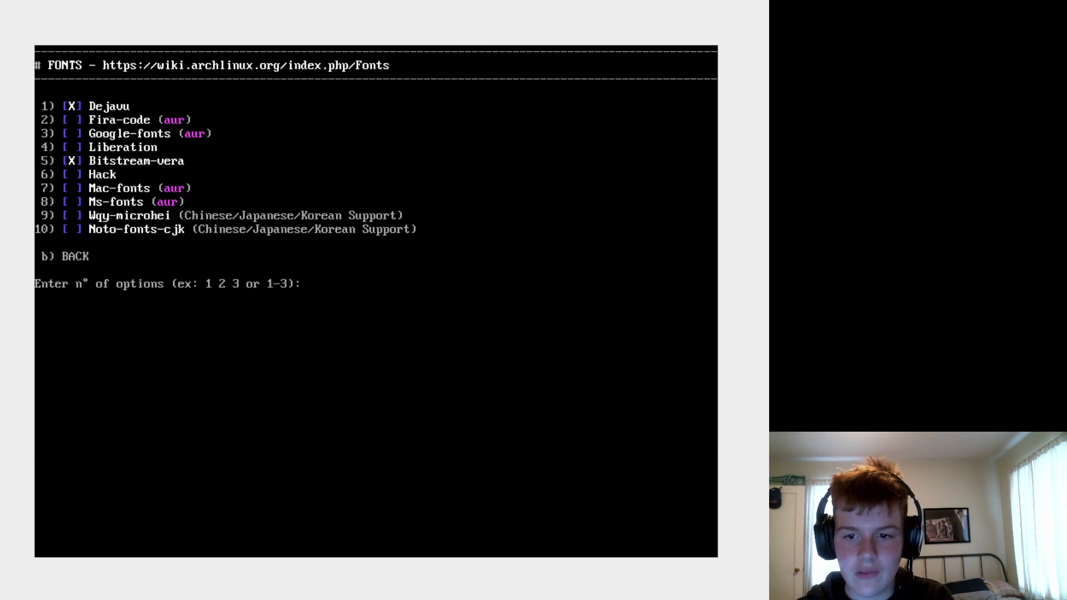
type("10")
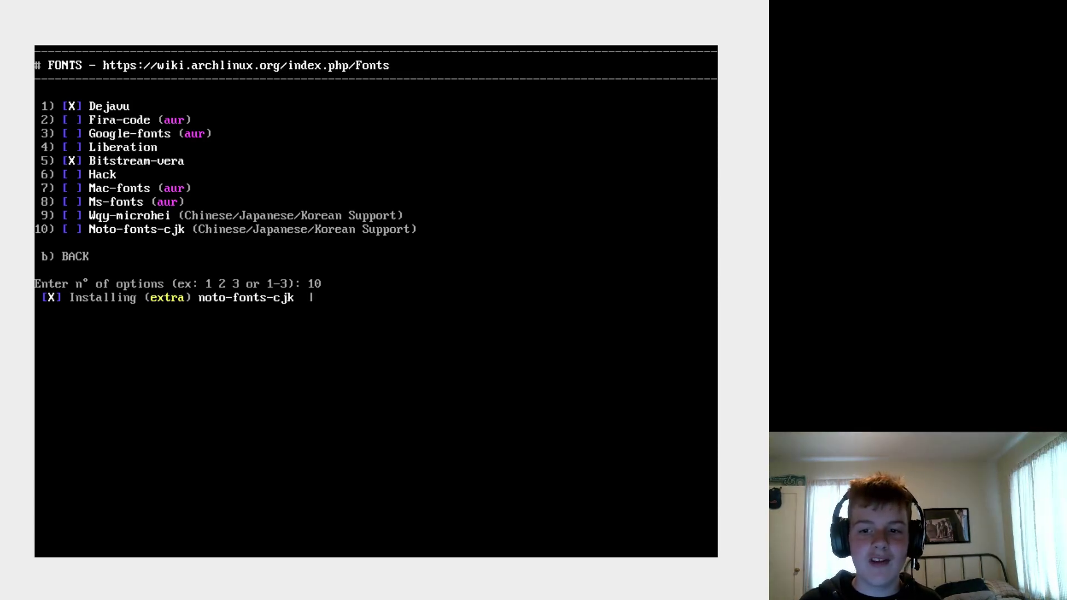
key("BackSpace")
type("4")
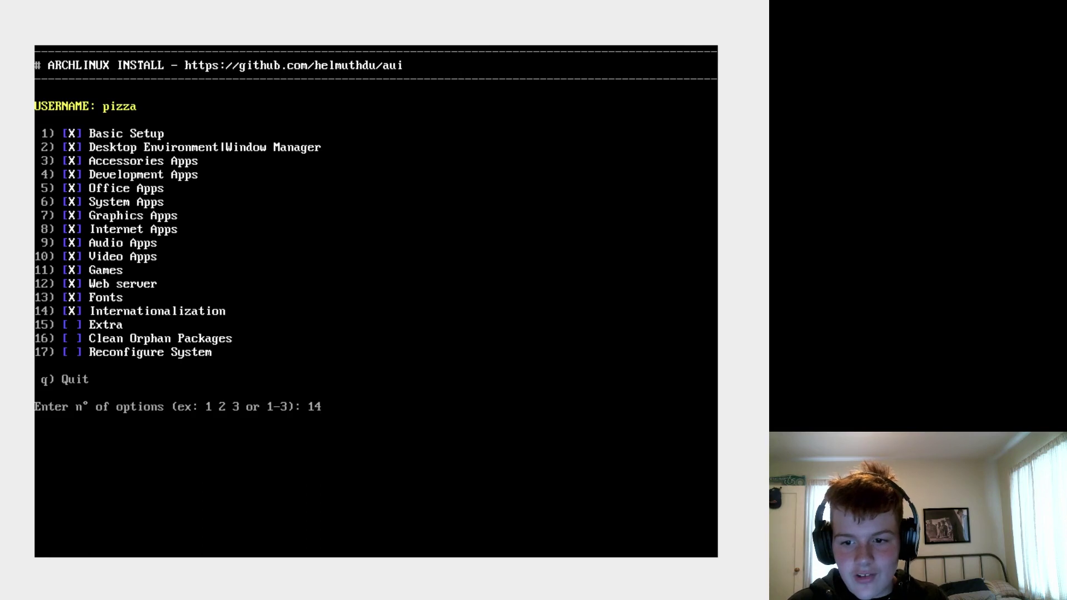
key("Return")
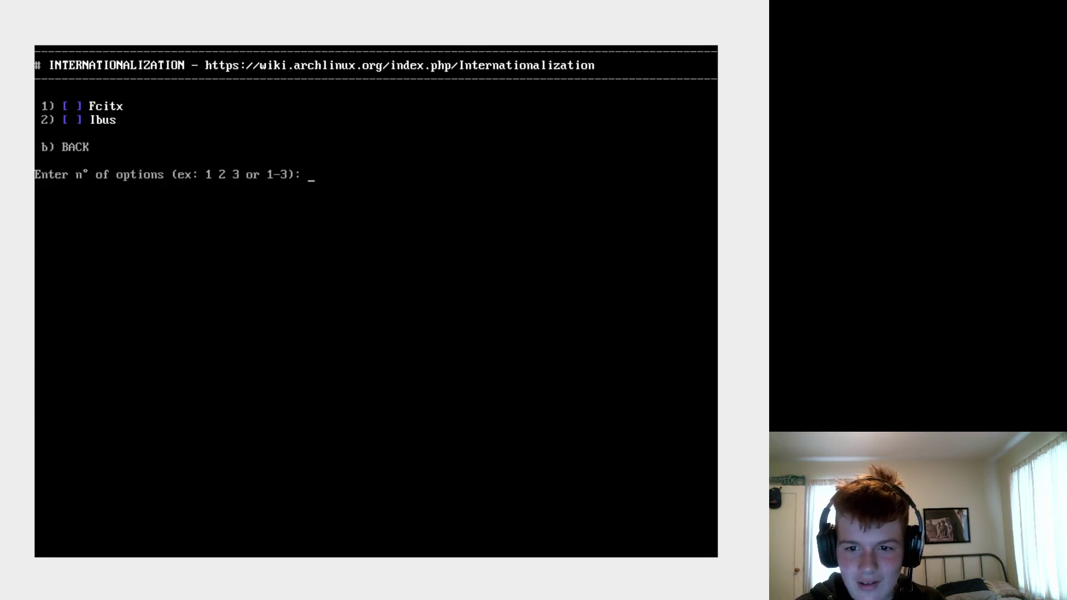
- Skip Internationalization (14) and Extra (15) without selecting any options
type("b")
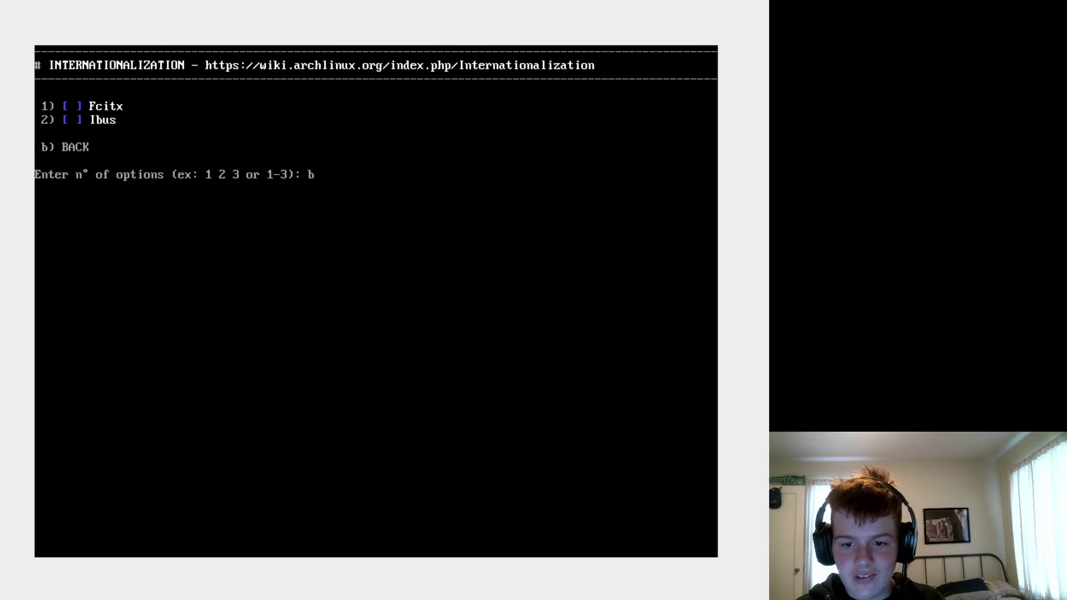
key("Return")
type("15")
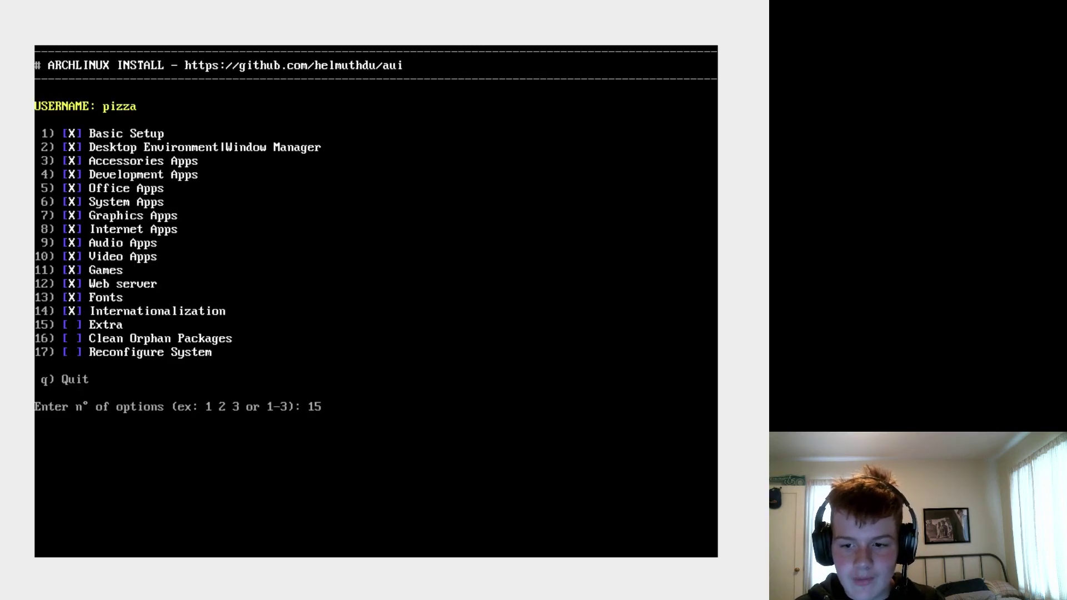
key("Return")
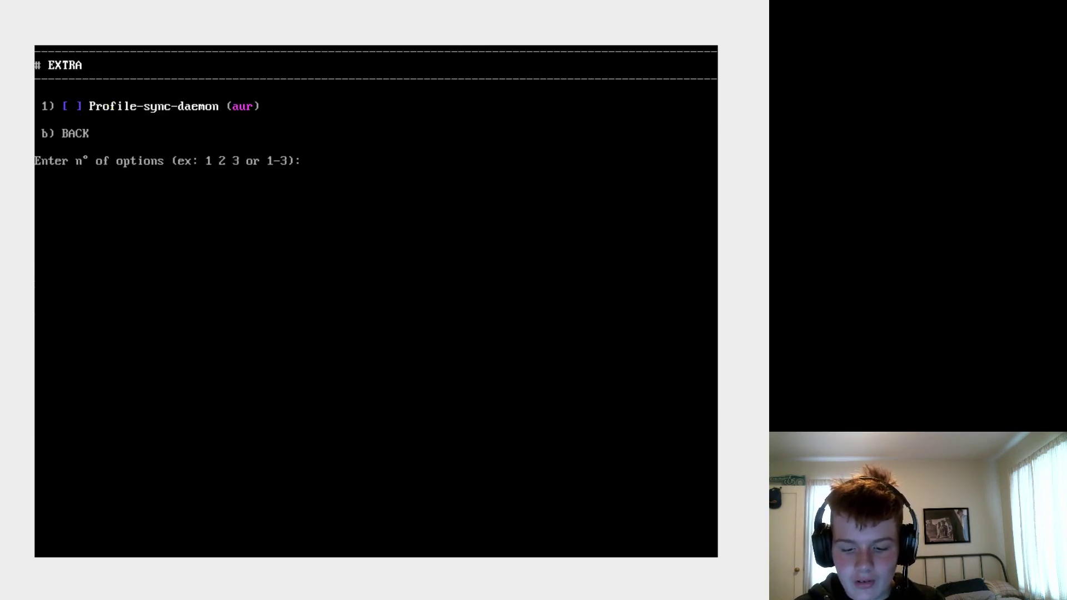
type("b")
key("Return")
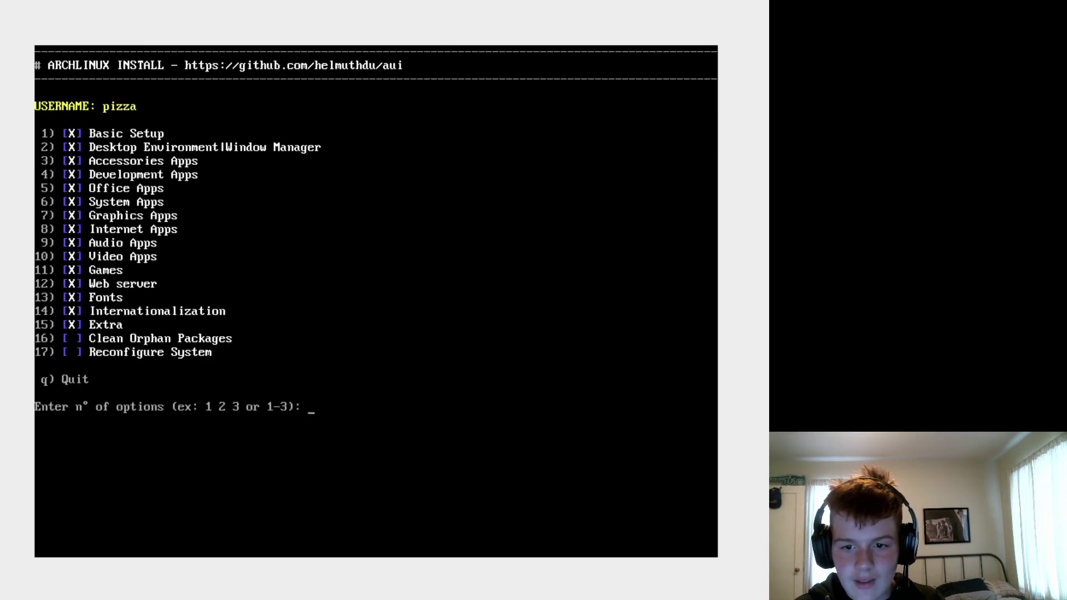
- Run option 16 to remove the 33 orphan packages, then leave the install menu
type("16")
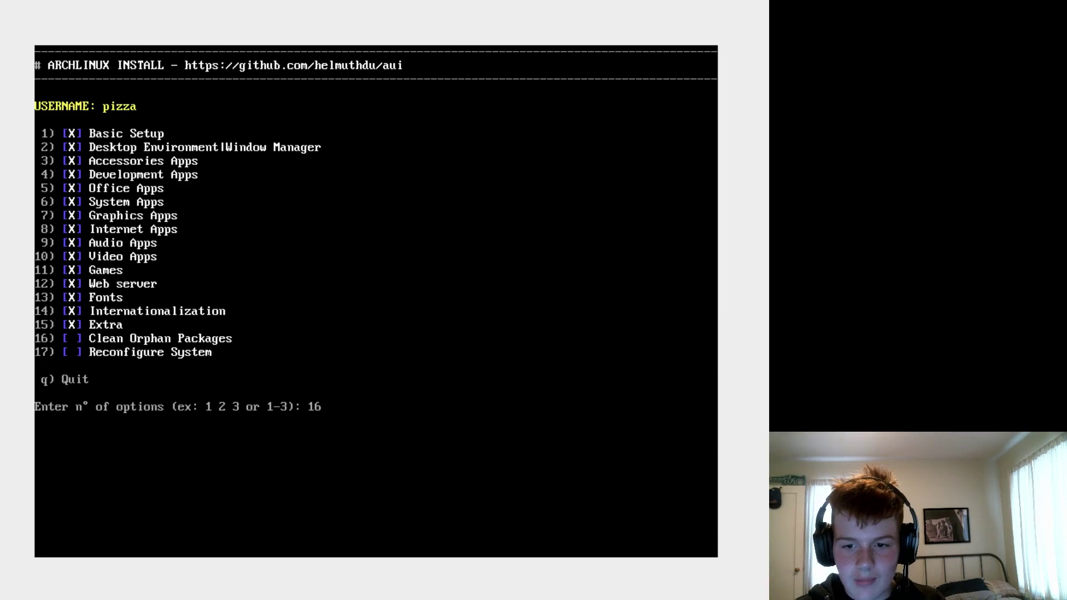
key("Return")
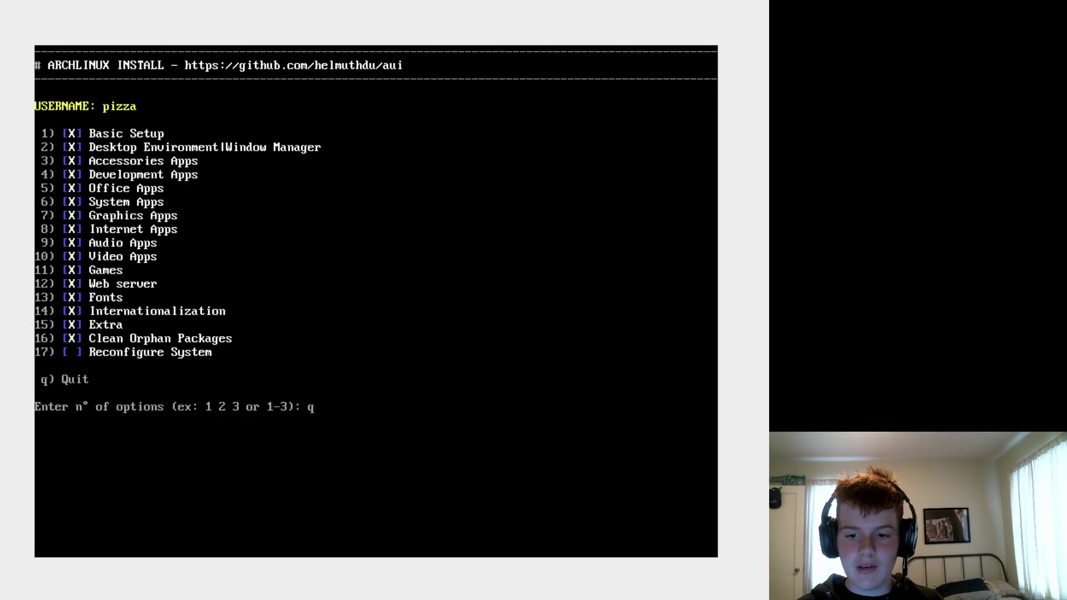
key("Return")
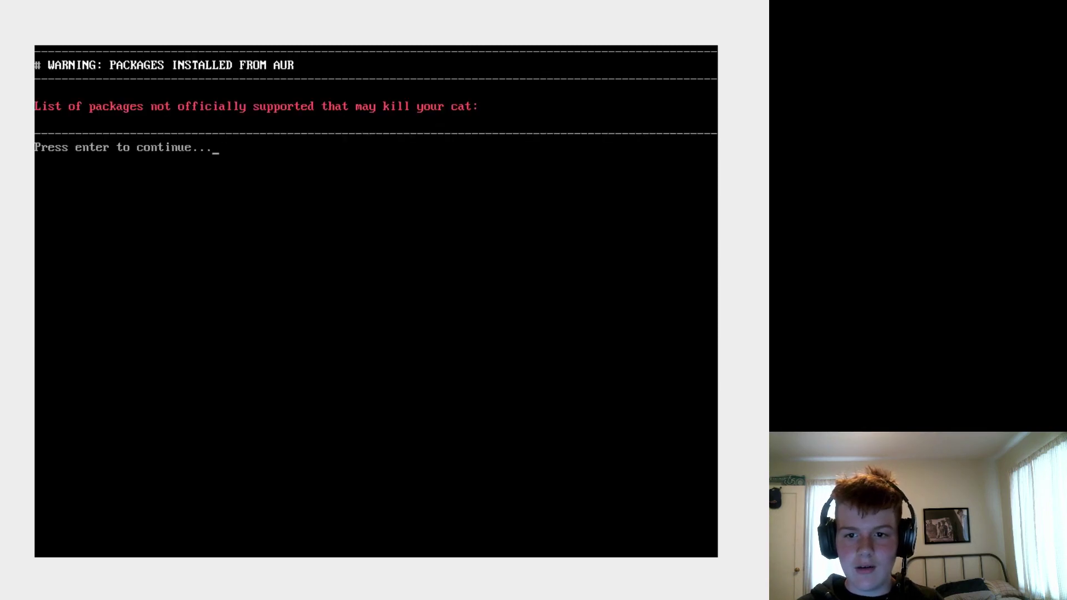
- Dismiss the AUR warning and package list, stop the installer with Ctrl+Z/Ctrl+C, and reboot
key("Return")
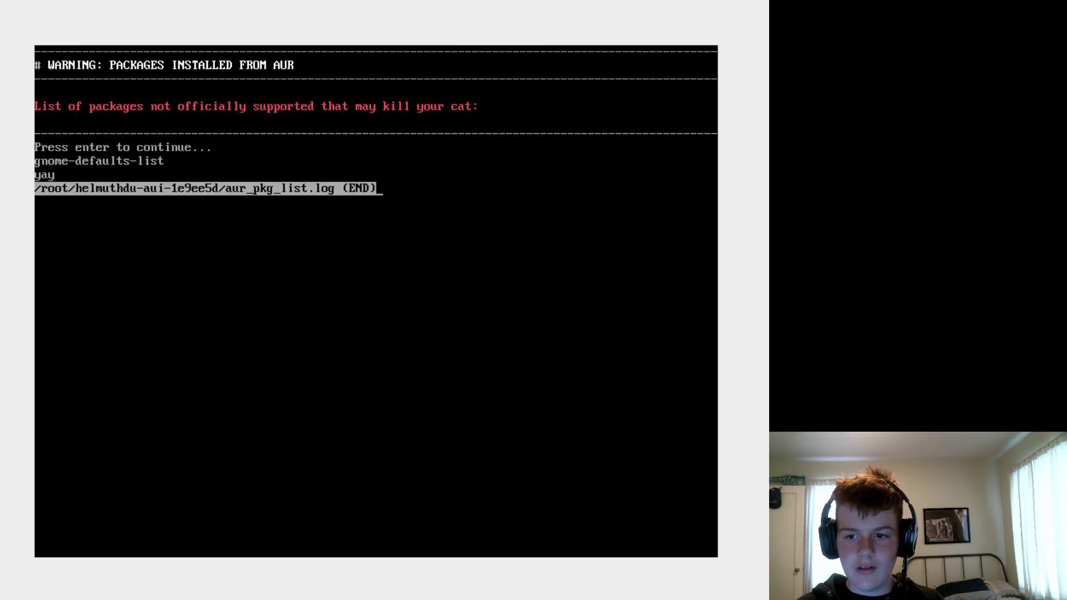
key("Return")
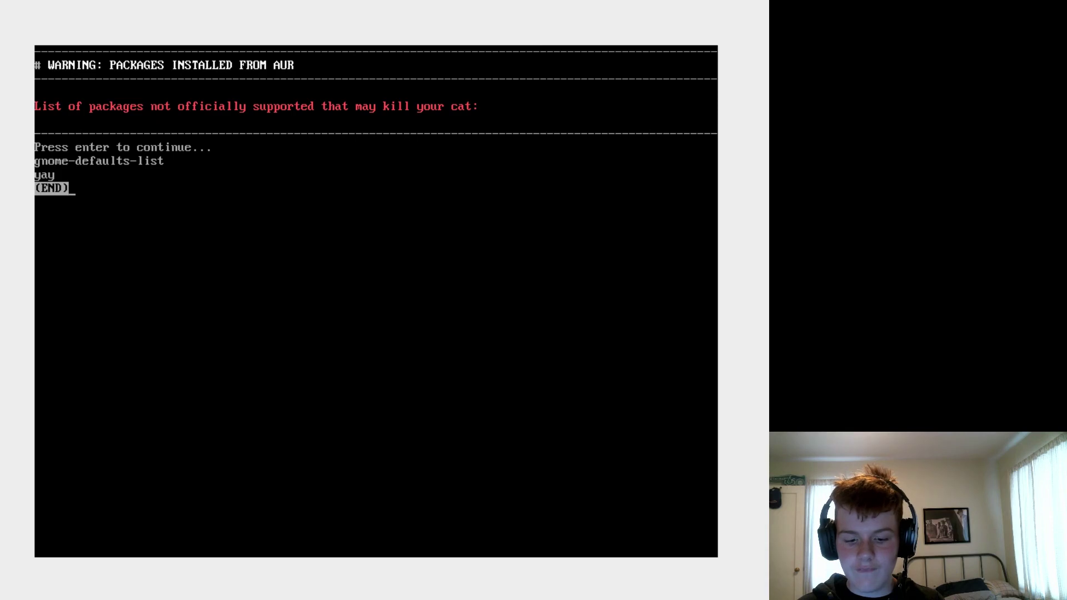
key("ctrl+z")
key("ctrl+c")
key("ctrl+c")
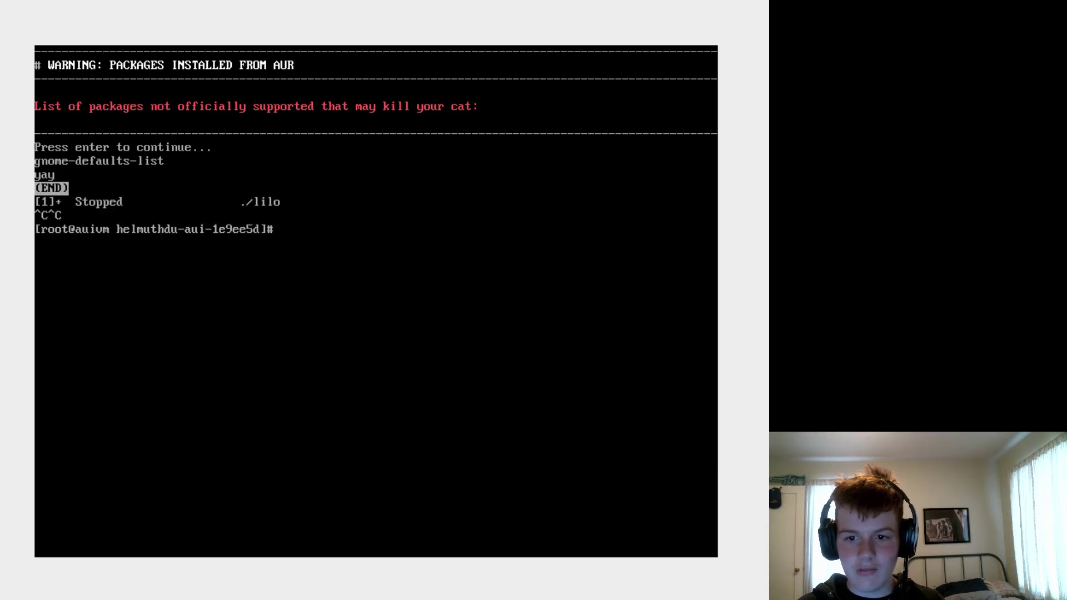
type("reboot")
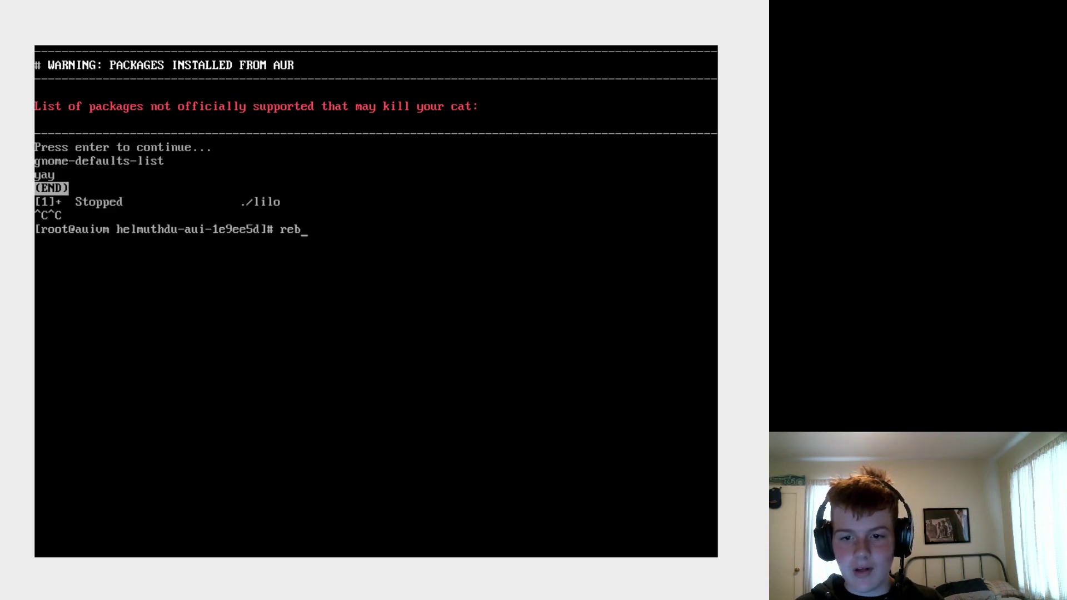
key("Return")
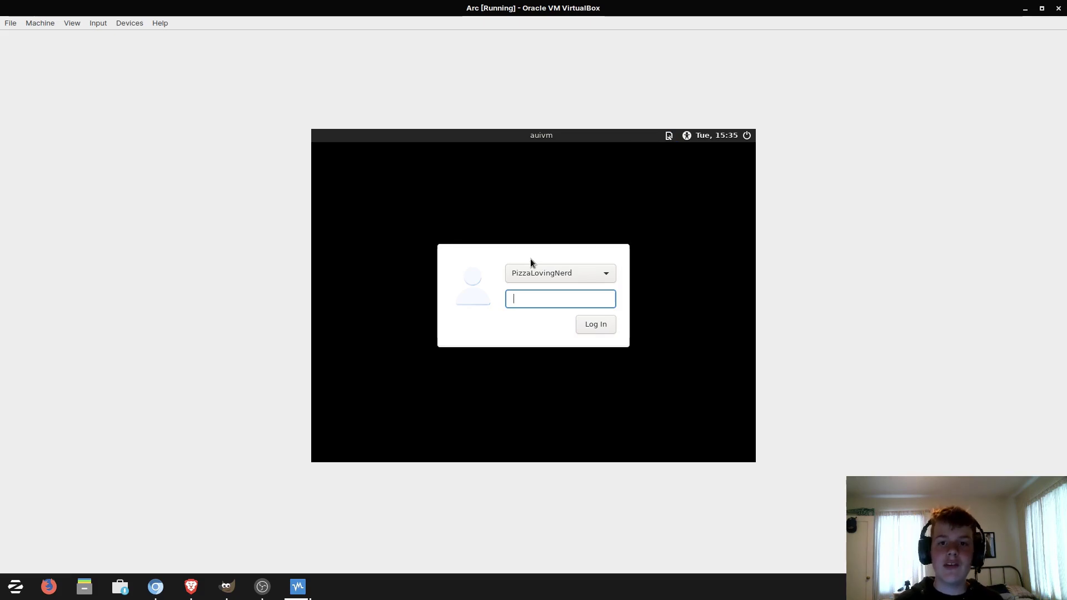
- Select Xfce Session at the LightDM login and sign in with the account password
left_click(668, 137)
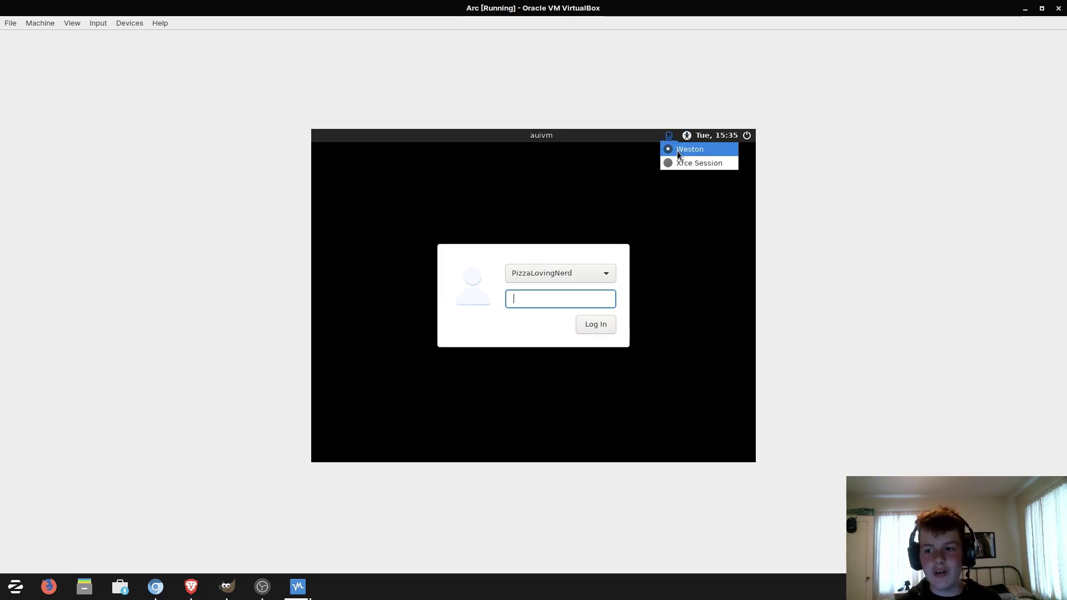
left_click(695, 163)
left_click(667, 136)
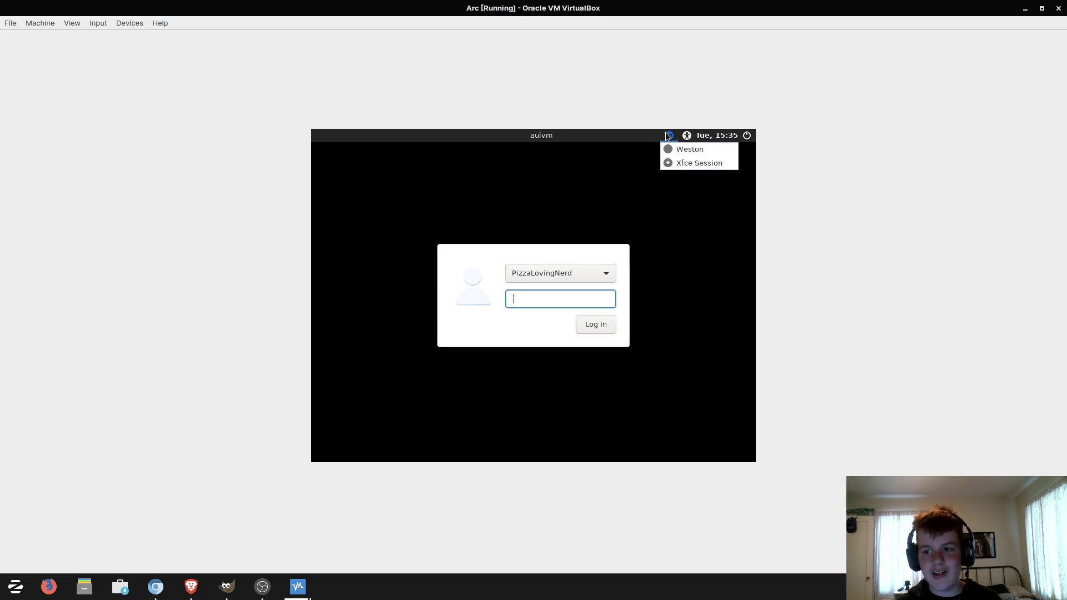
left_click(667, 137)
type("••••")
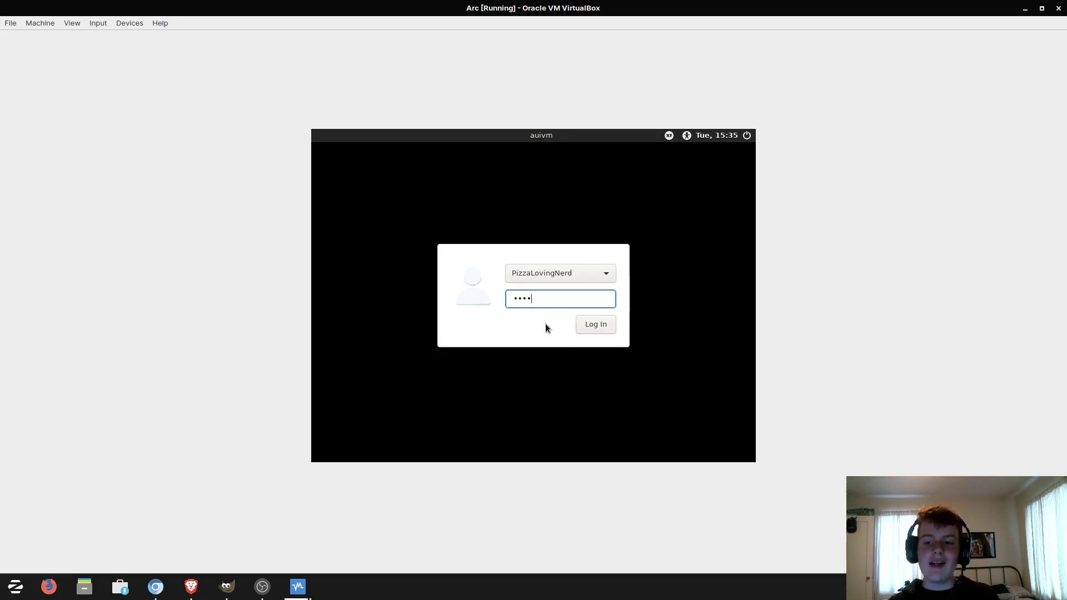
type("•••••")
key("Return")
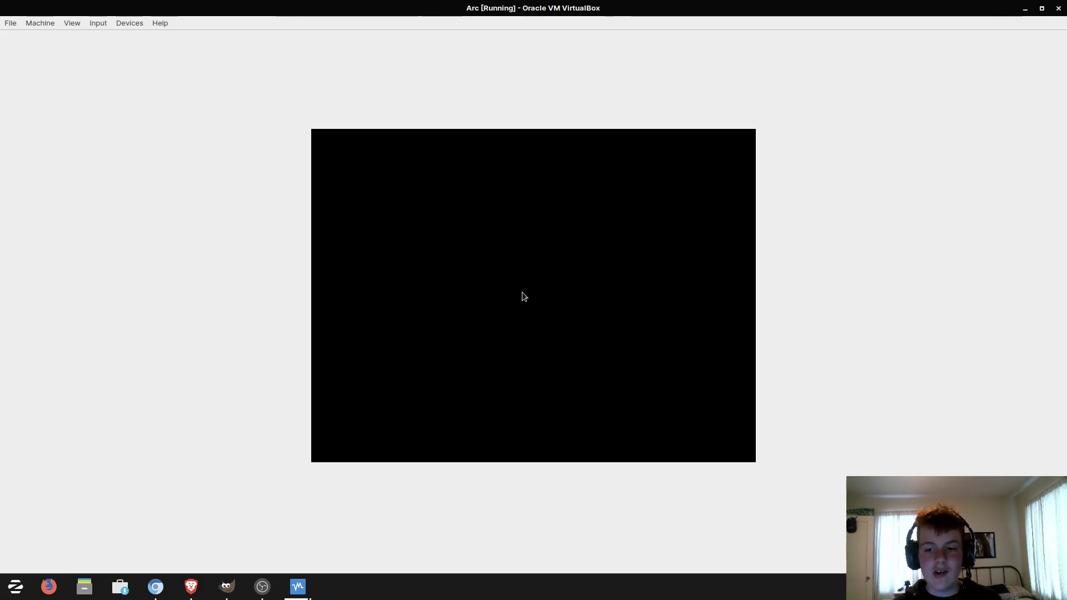
- Make the VM fullscreen, apply the default Xfce panel config, and browse the Applications menu
key("ctrl+f")
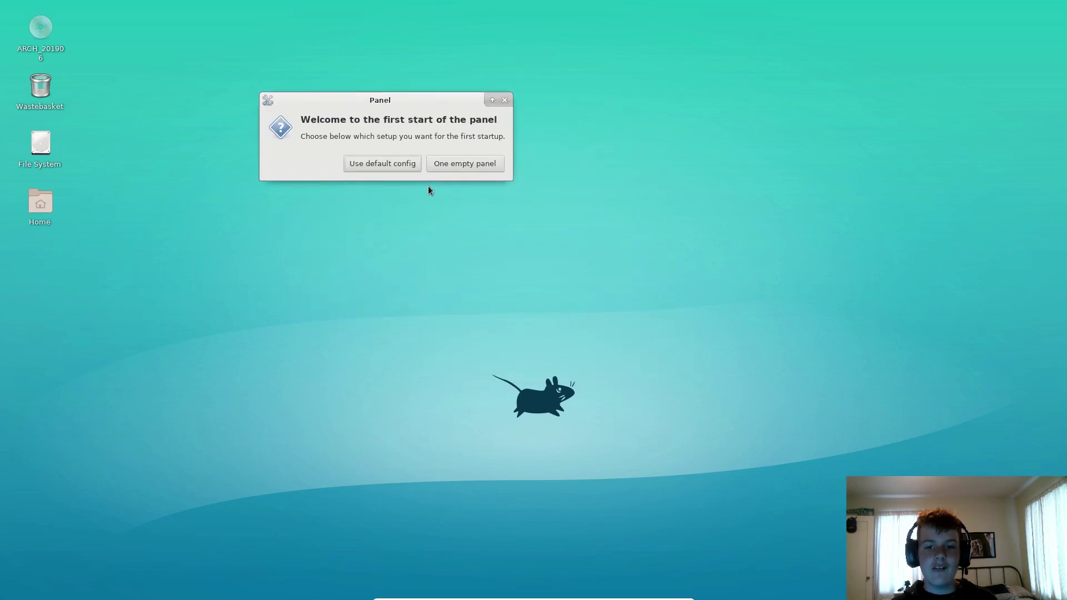
left_click(385, 163)
left_click(34, 7)
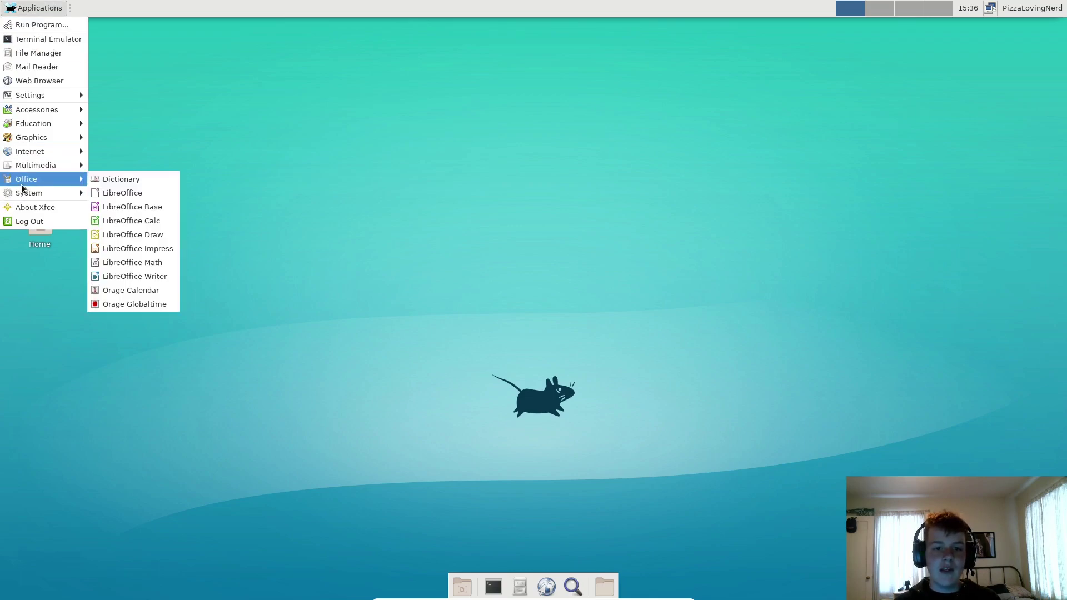
left_click(216, 97)
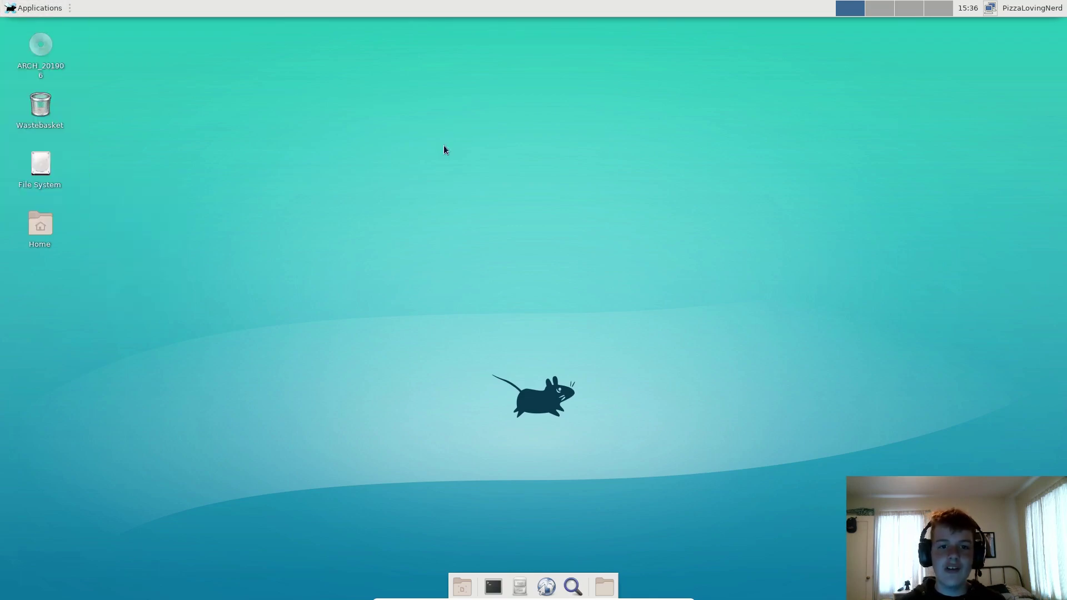
left_click(3, 4)
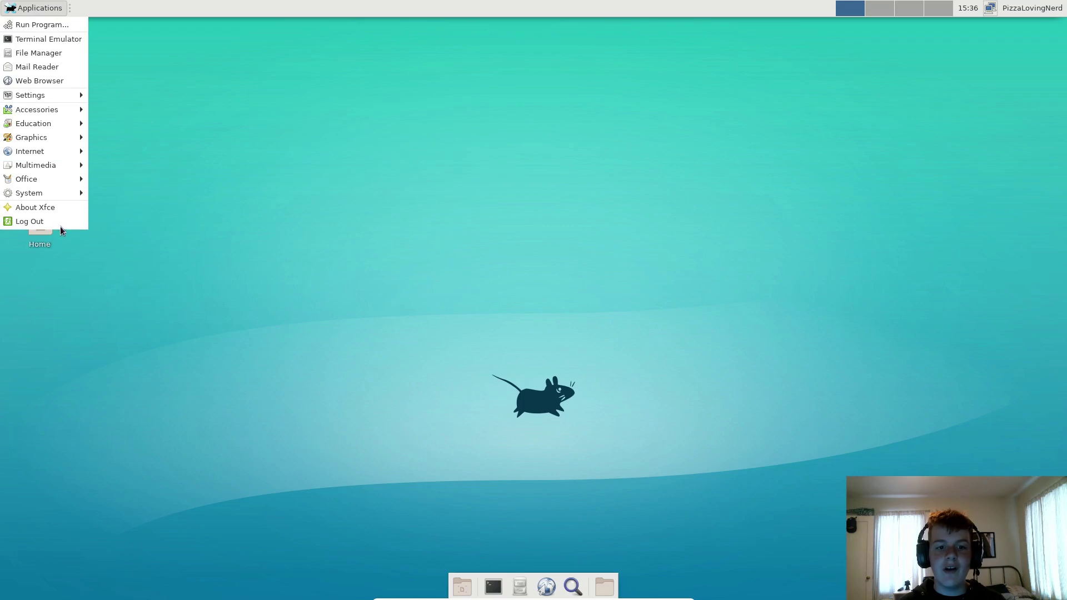